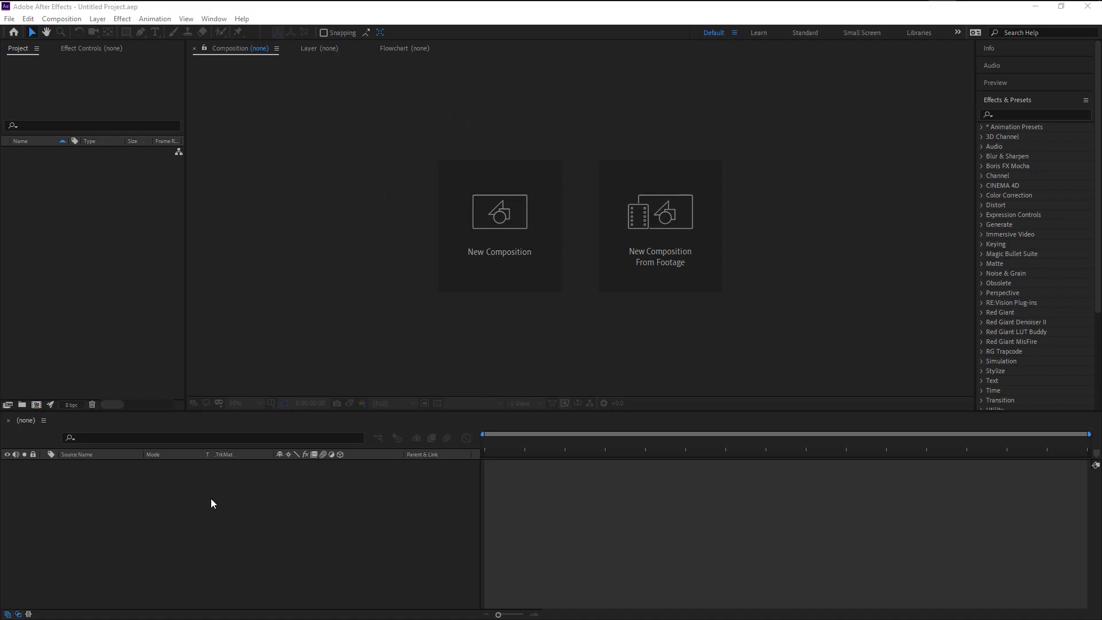
- Create a 1920×1080, 30 fps, 30-second composition named 'command'
{"action": "left_click", "coordinate": [489, 251]}
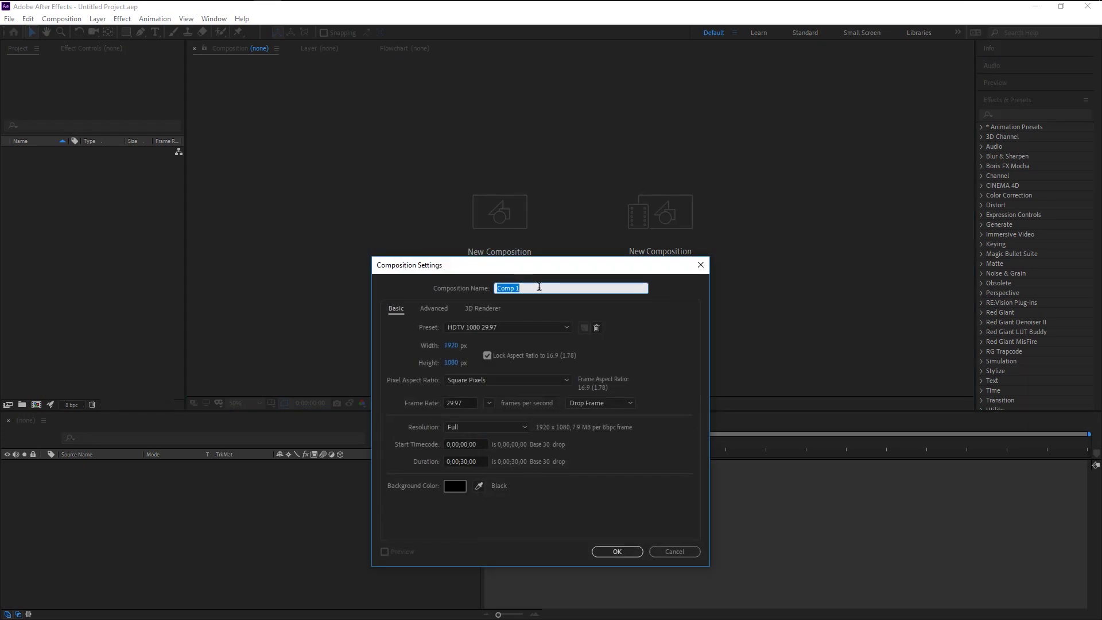
{"action": "type", "text": "command"}
{"action": "left_click", "coordinate": [445, 402]}
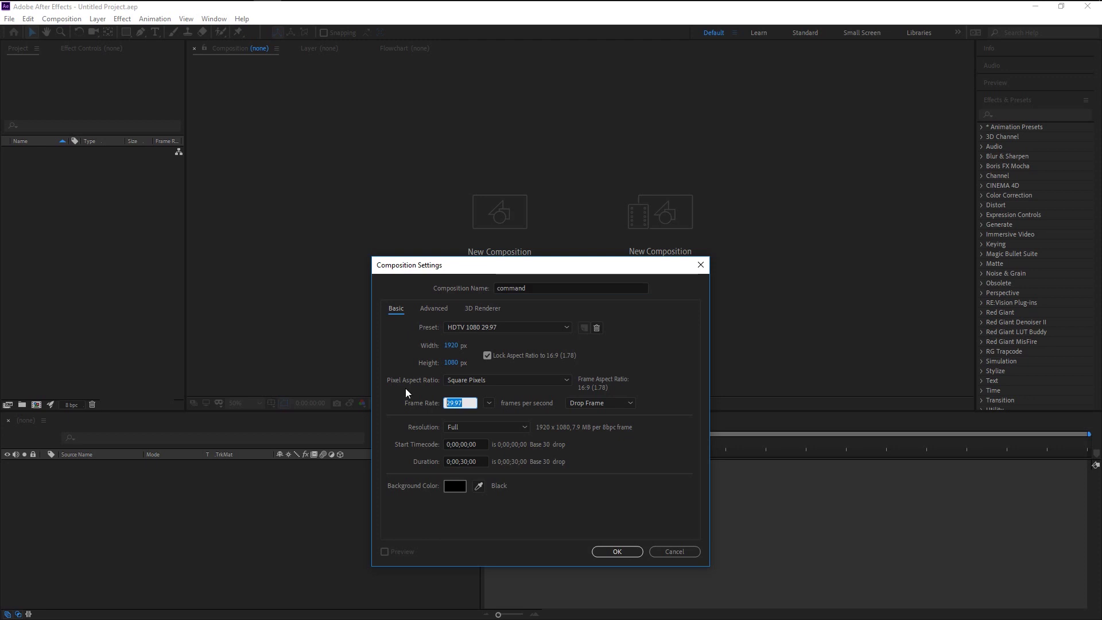
{"action": "type", "text": "30"}
{"action": "left_click", "coordinate": [432, 452]}
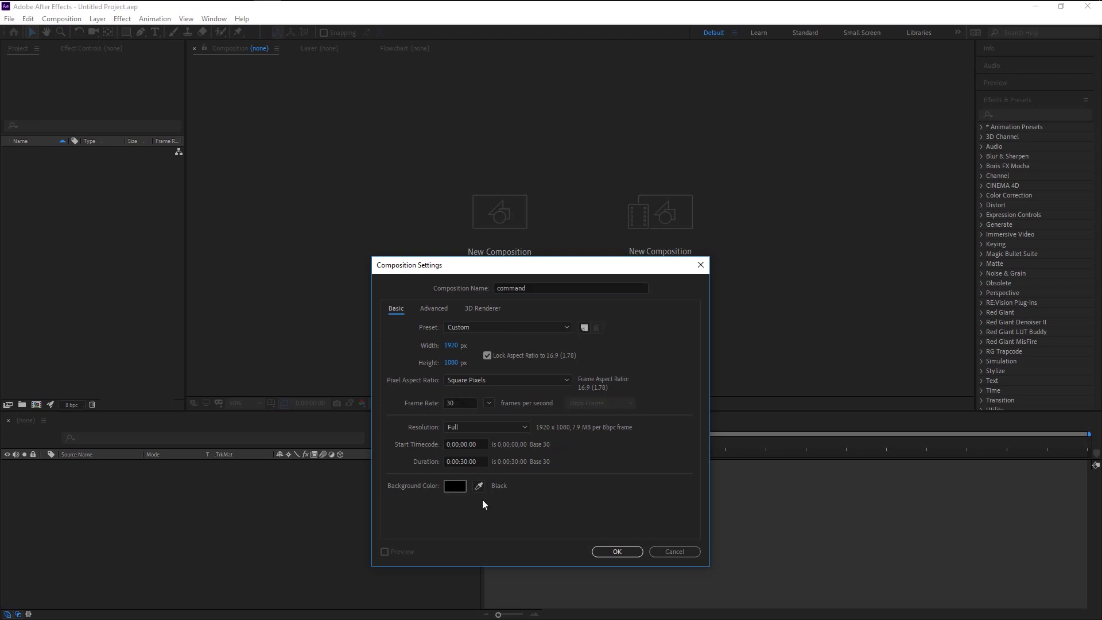
{"action": "left_click", "coordinate": [618, 552]}
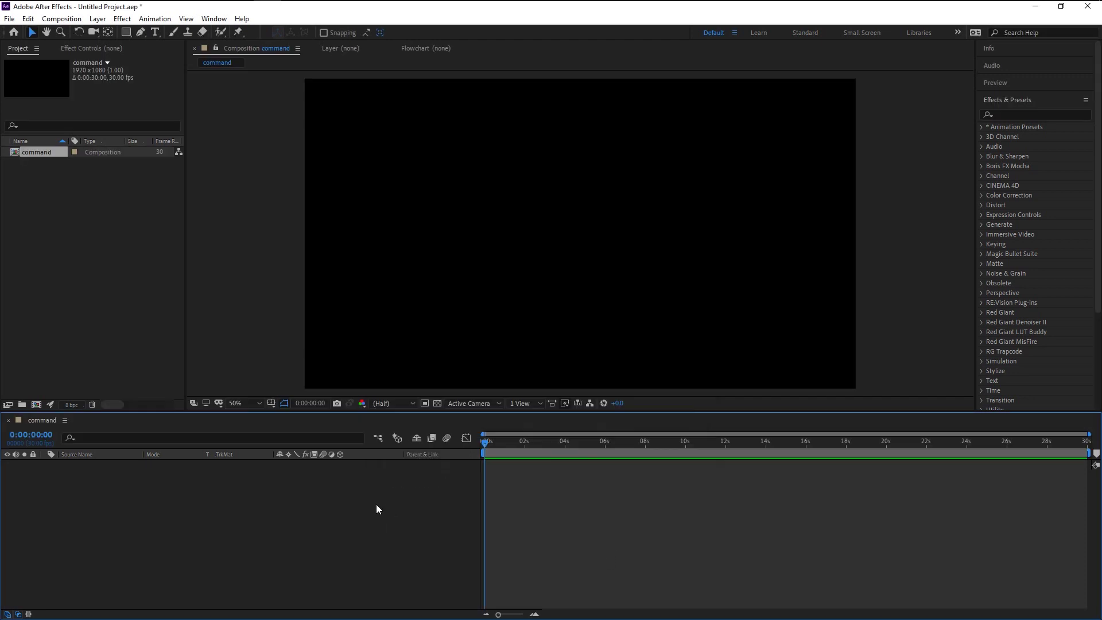
- Add a text layer reading 'Initiating Uplink Connection ...'
{"action": "left_click", "coordinate": [155, 33]}
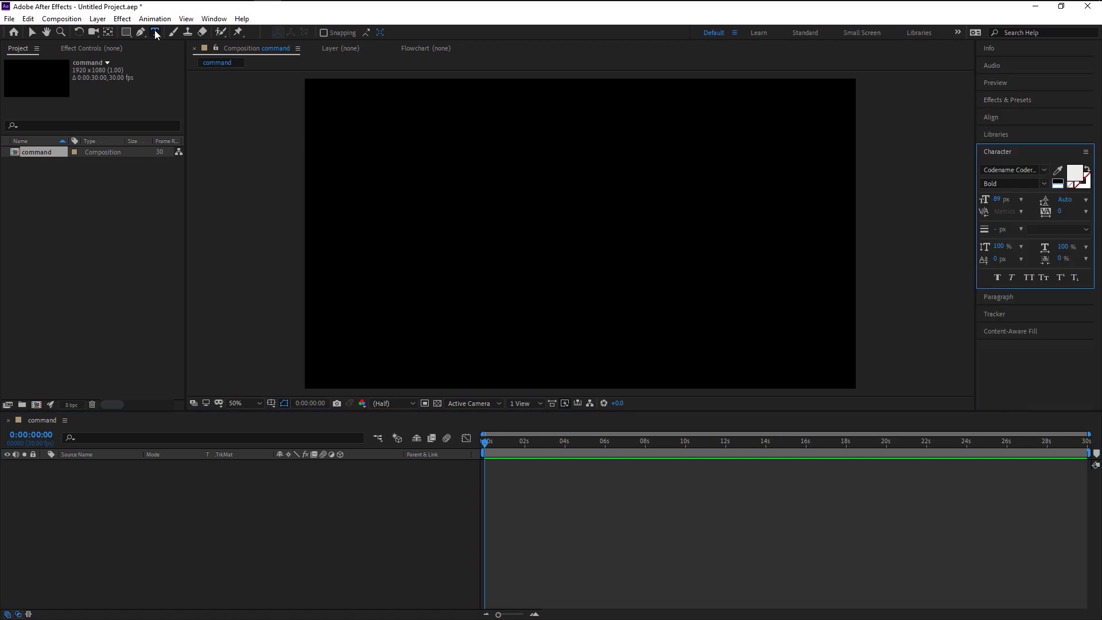
{"action": "left_click", "coordinate": [396, 217]}
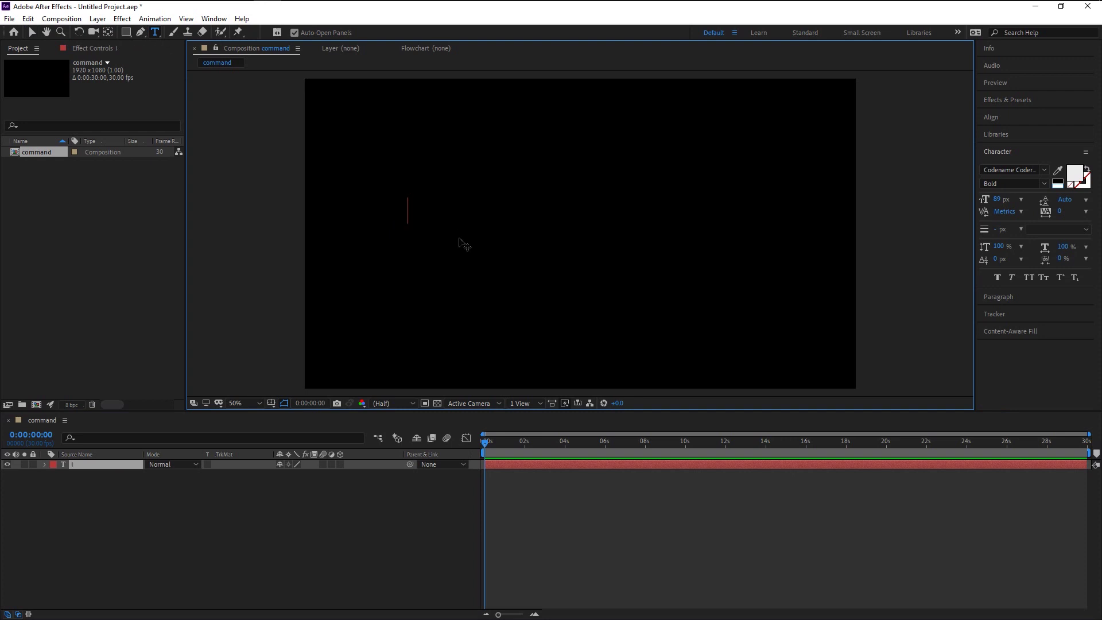
{"action": "type", "text": "Initiating "}
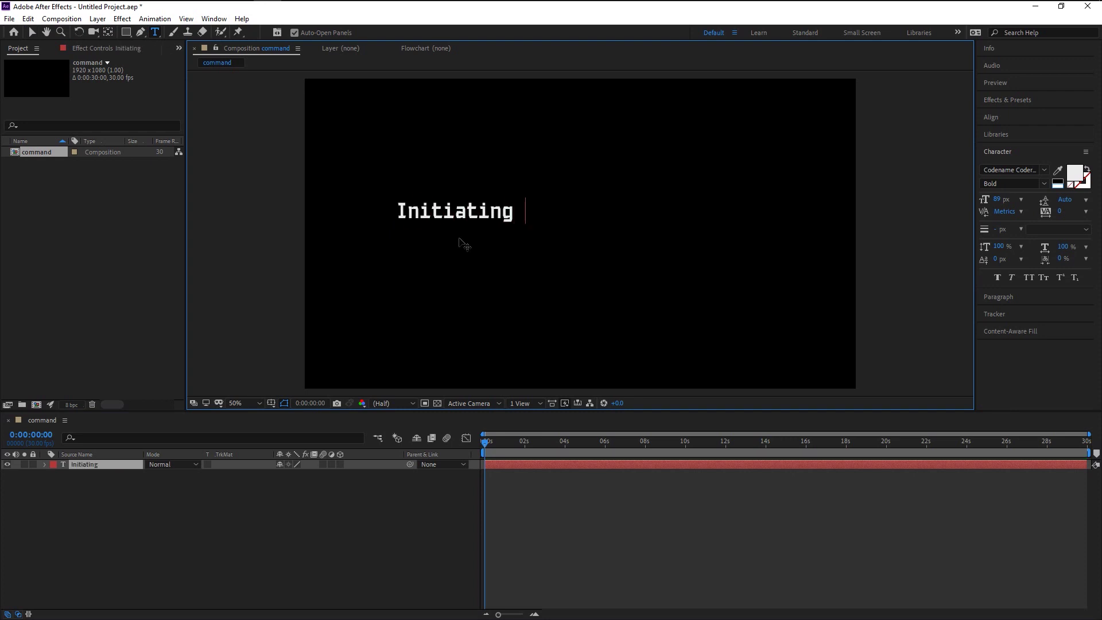
{"action": "type", "text": "Uplink Connection"}
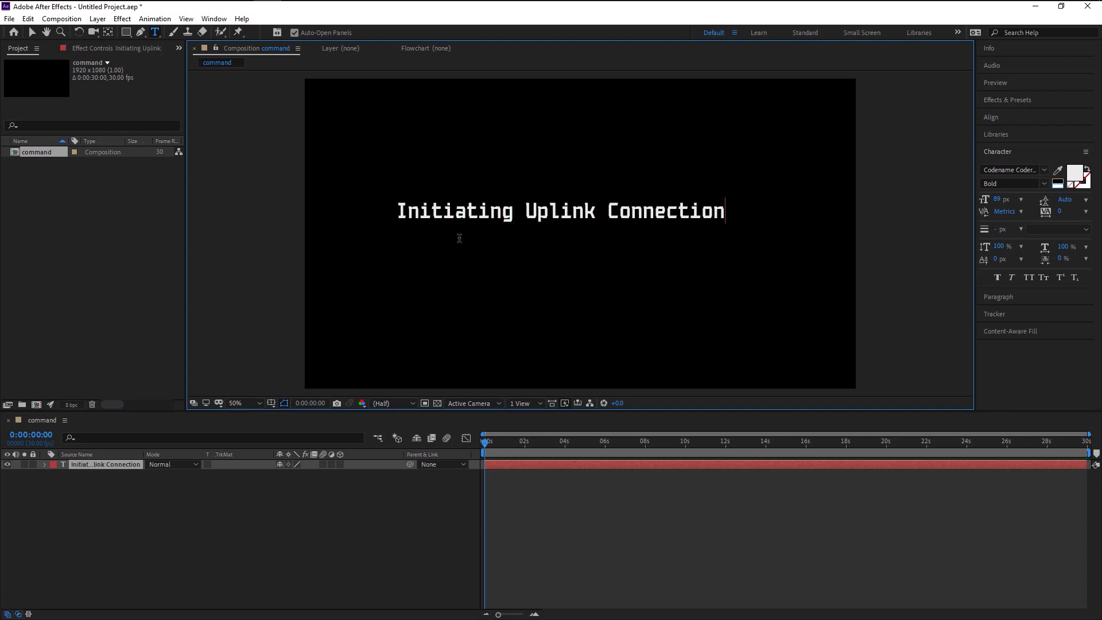
{"action": "type", "text": " ..."}
{"action": "key", "text": "Escape"}
- Centre the Initiating line's anchor point and move the line up toward the top left
{"action": "key", "text": "v"}
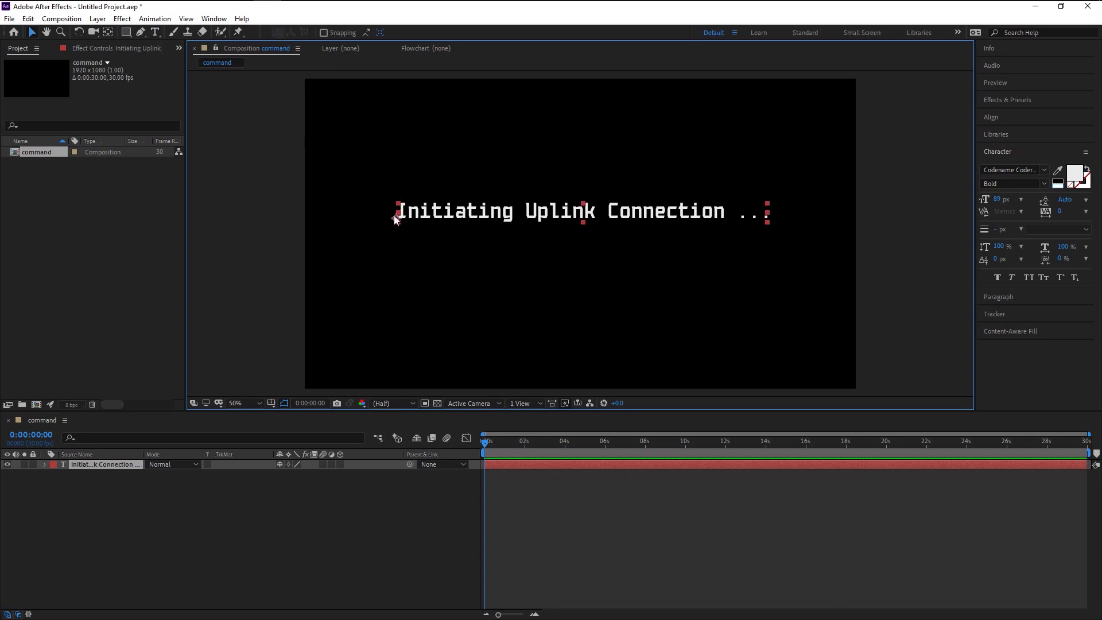
{"action": "left_click_drag", "start_coordinate": [394, 215], "coordinate": [401, 218]}
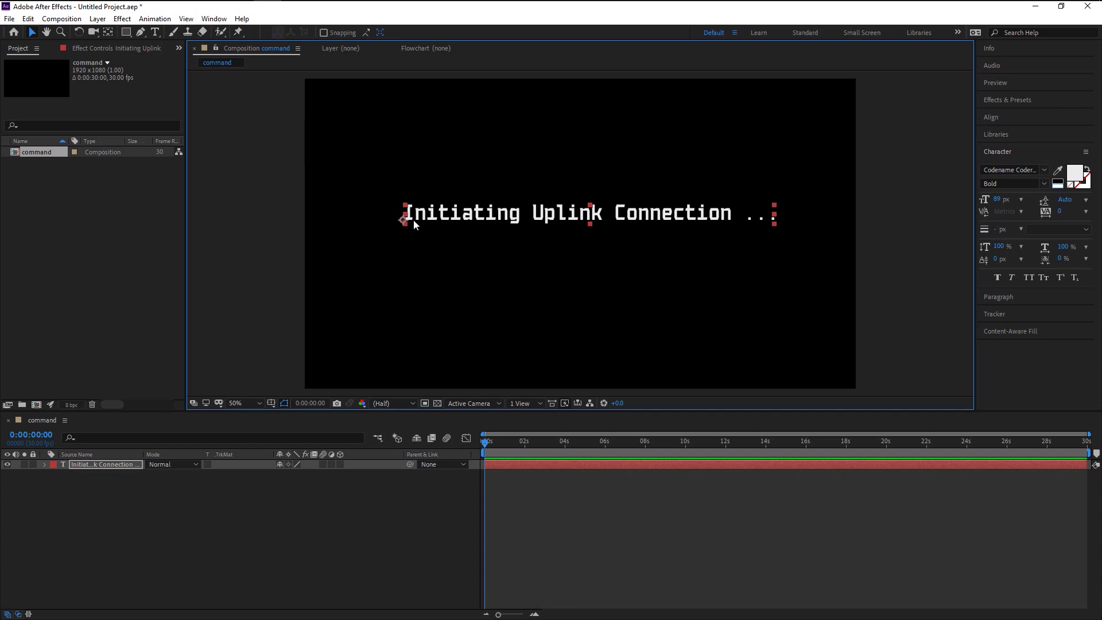
{"action": "key", "text": "ctrl+alt+Home"}
{"action": "left_click_drag", "start_coordinate": [584, 200], "coordinate": [544, 125]}
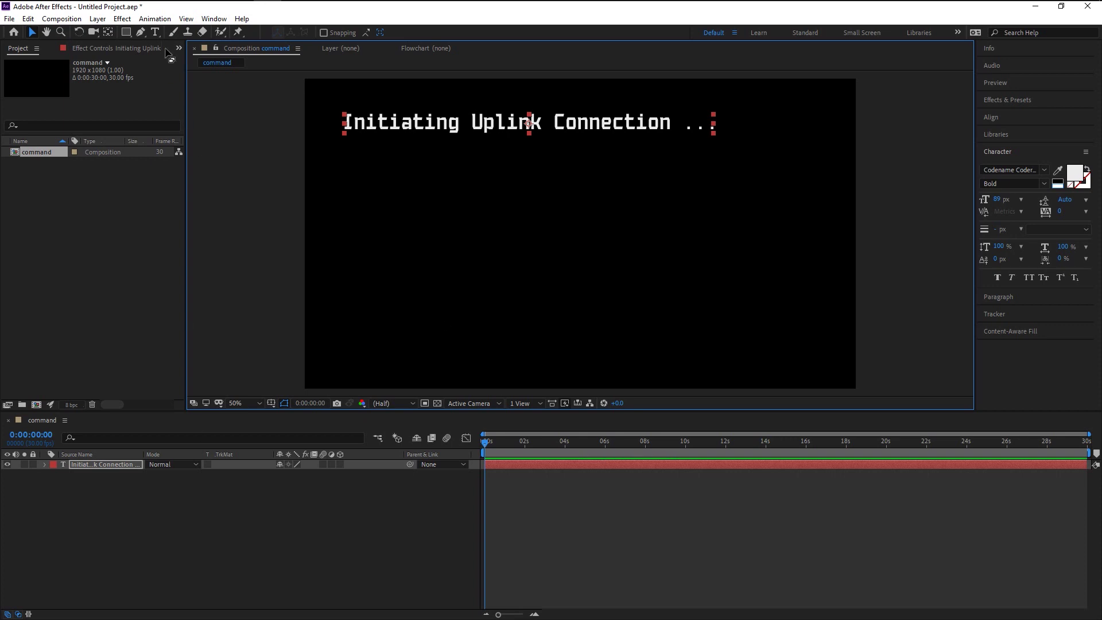
- Add a centred-anchor text line 'Establishing Protocol Code : White' under the first line
{"action": "left_click", "coordinate": [154, 32]}
{"action": "left_click", "coordinate": [360, 195]}
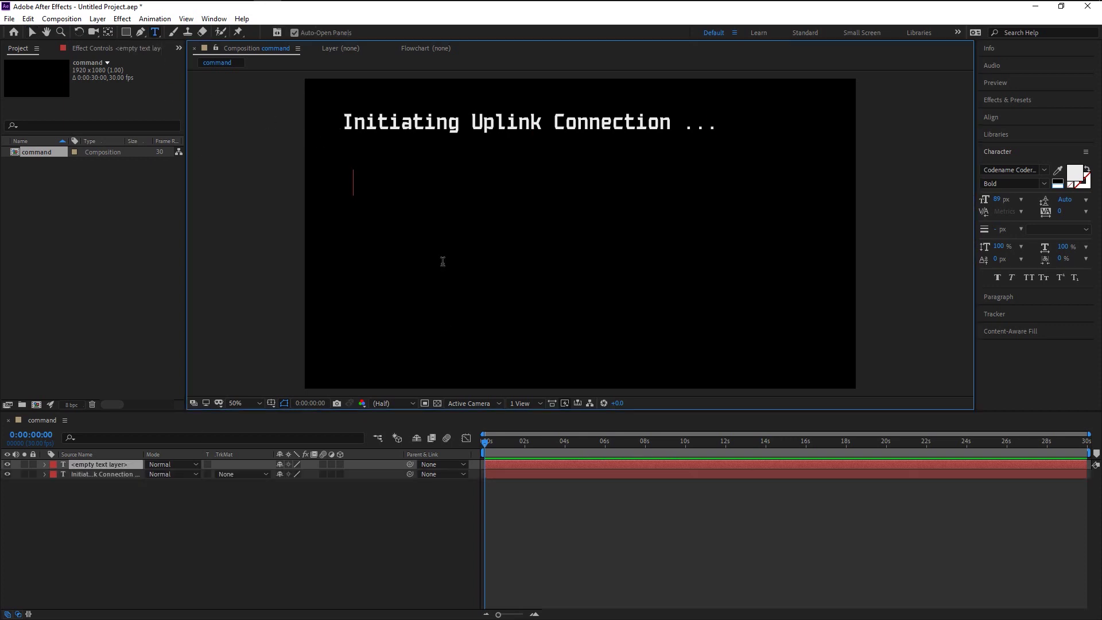
{"action": "type", "text": "Estabi"}
{"action": "key", "text": "BackSpace"}
{"action": "type", "text": "lishing"}
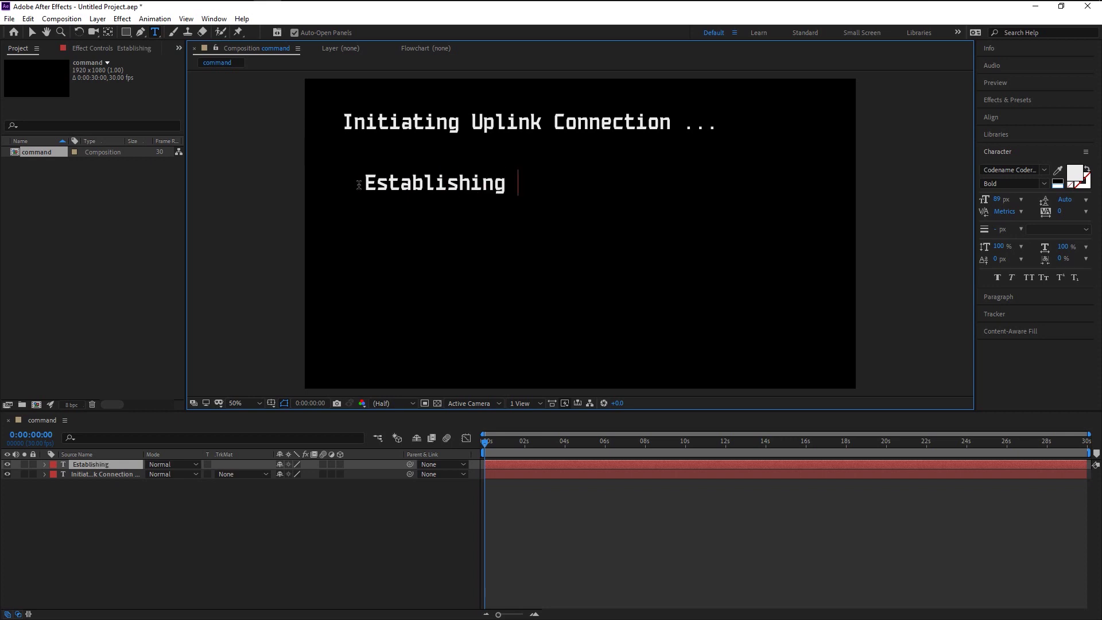
{"action": "type", "text": " Protocol "}
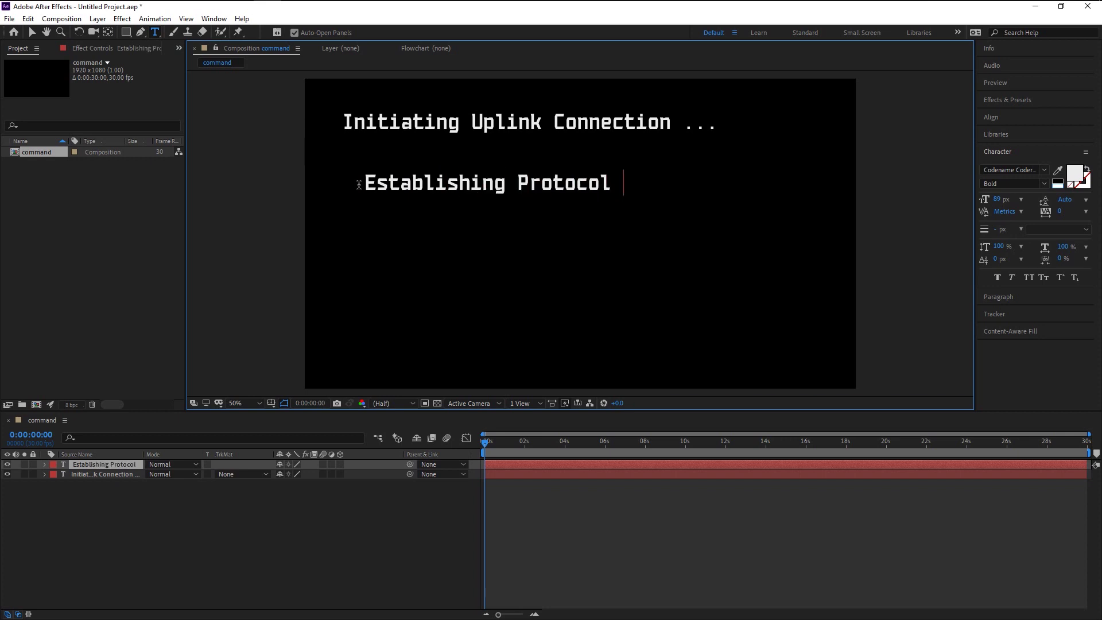
{"action": "type", "text": "Code : White"}
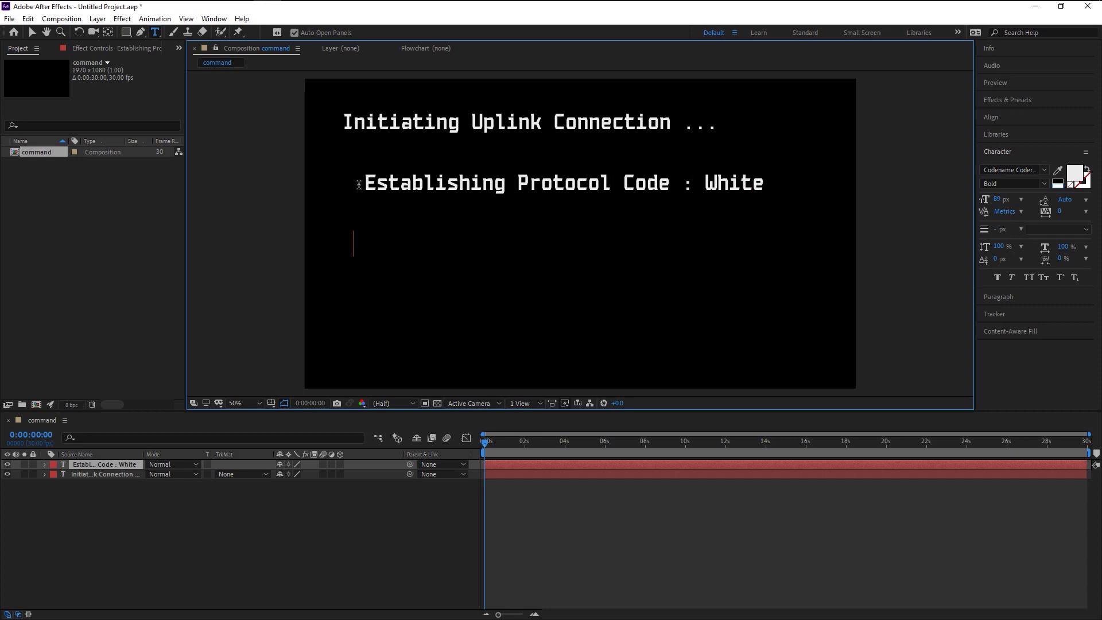
{"action": "key", "text": "BackSpace"}
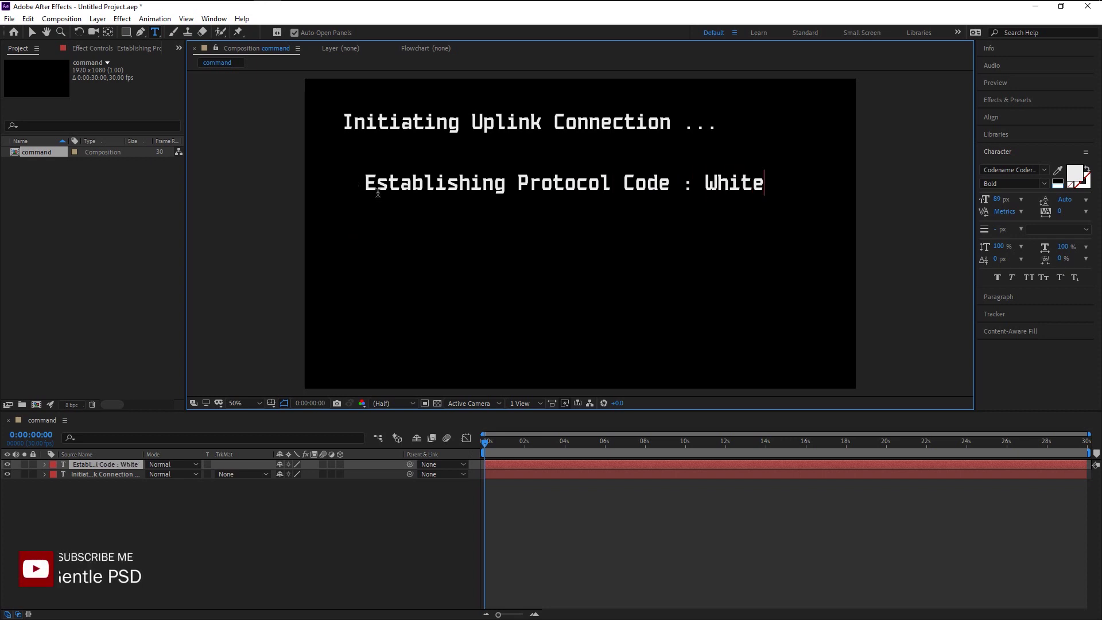
{"action": "left_click", "coordinate": [97, 465]}
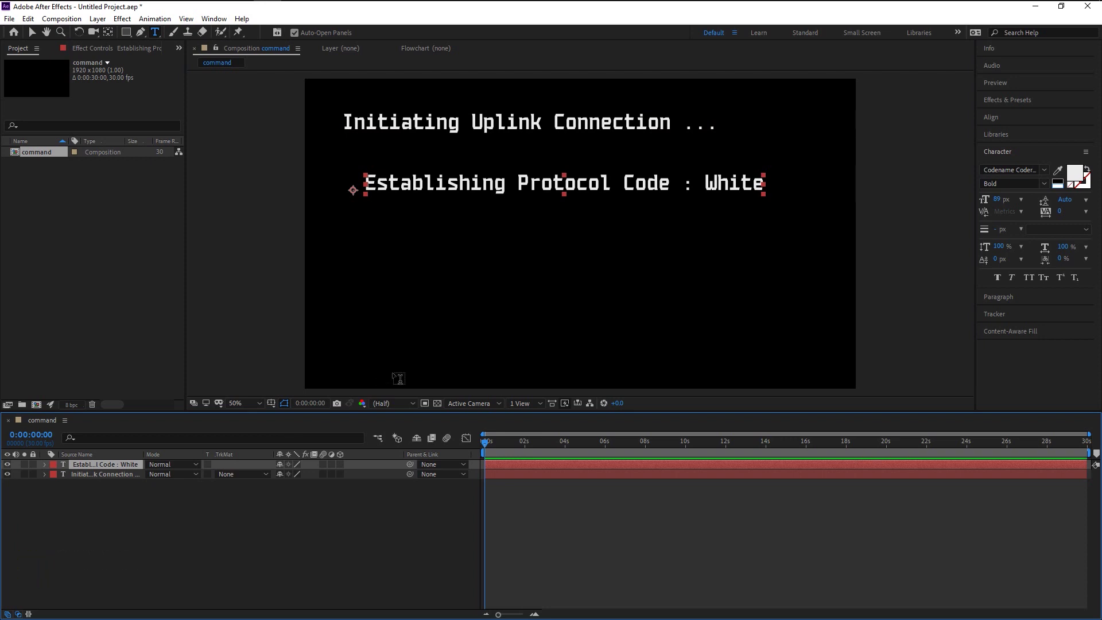
{"action": "key", "text": "ctrl+alt+Home"}
{"action": "key", "text": "v"}
{"action": "left_click_drag", "start_coordinate": [598, 188], "coordinate": [574, 199]}
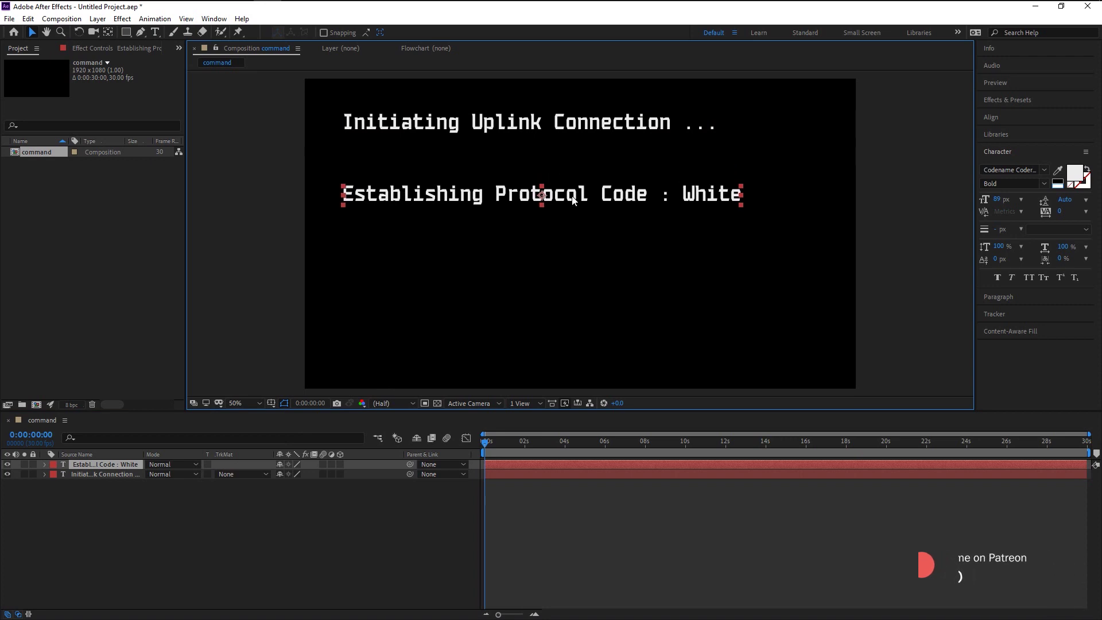
- Add a third text line 'Connection to B-I initiating...' lower in the frame
{"action": "left_click", "coordinate": [155, 32]}
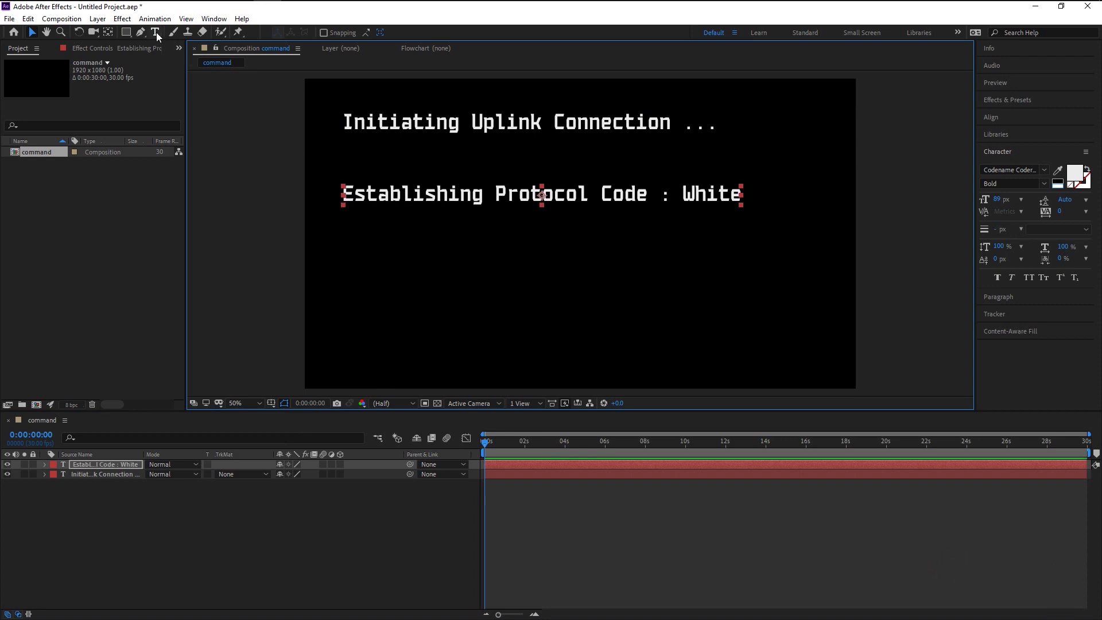
{"action": "left_click", "coordinate": [352, 294]}
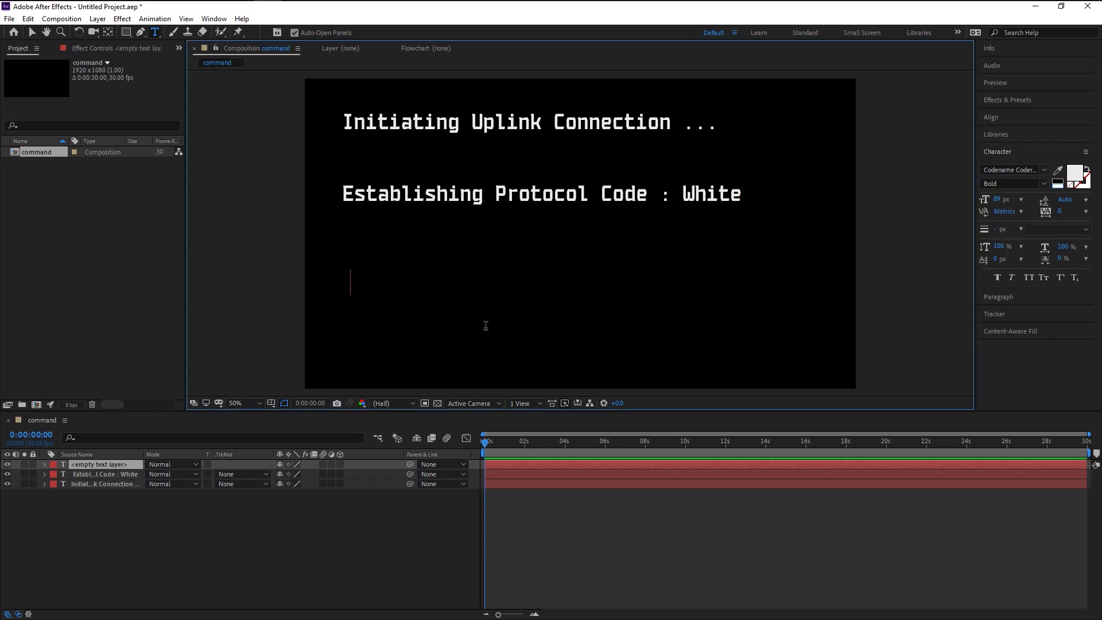
{"action": "type", "text": "Connection "}
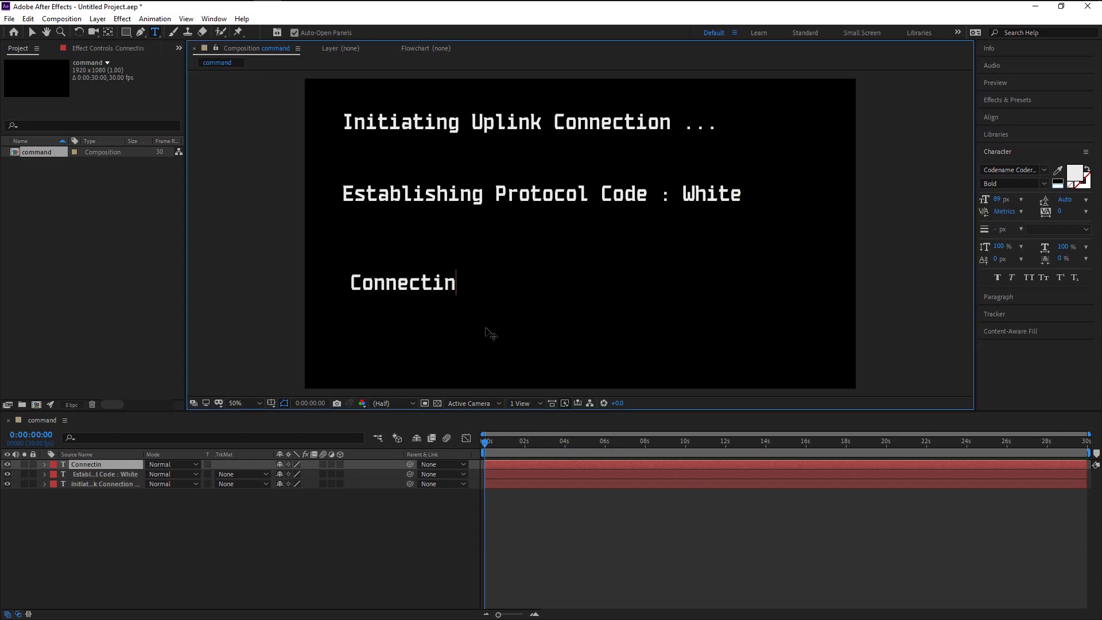
{"action": "type", "text": "to B-I initiating..."}
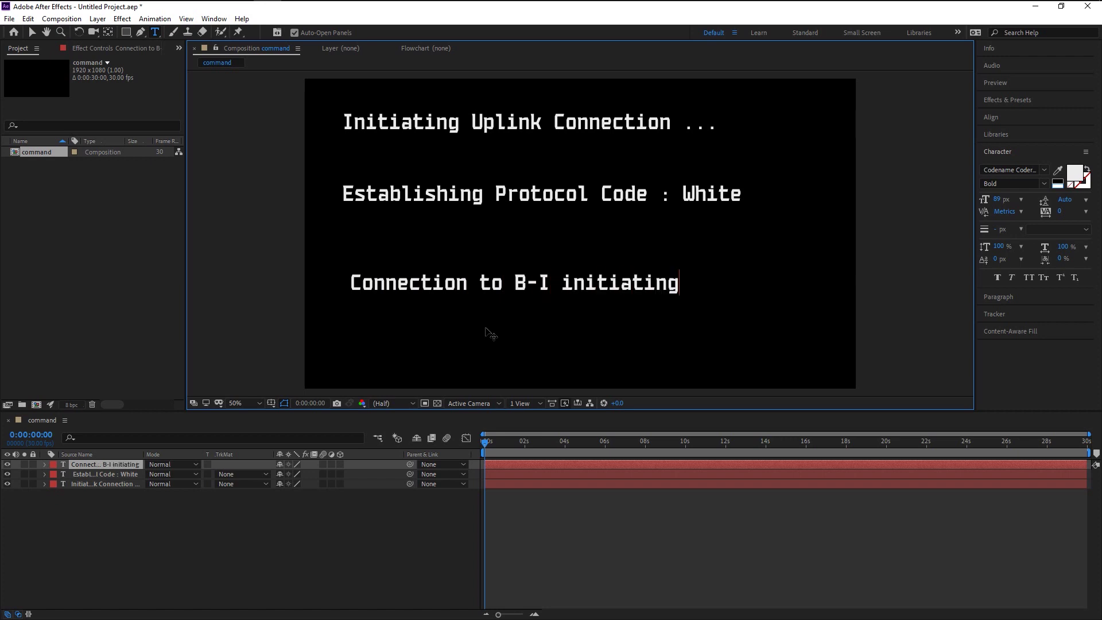
{"action": "left_click", "coordinate": [115, 473]}
{"action": "key", "text": "v"}
{"action": "left_click", "coordinate": [477, 286]}
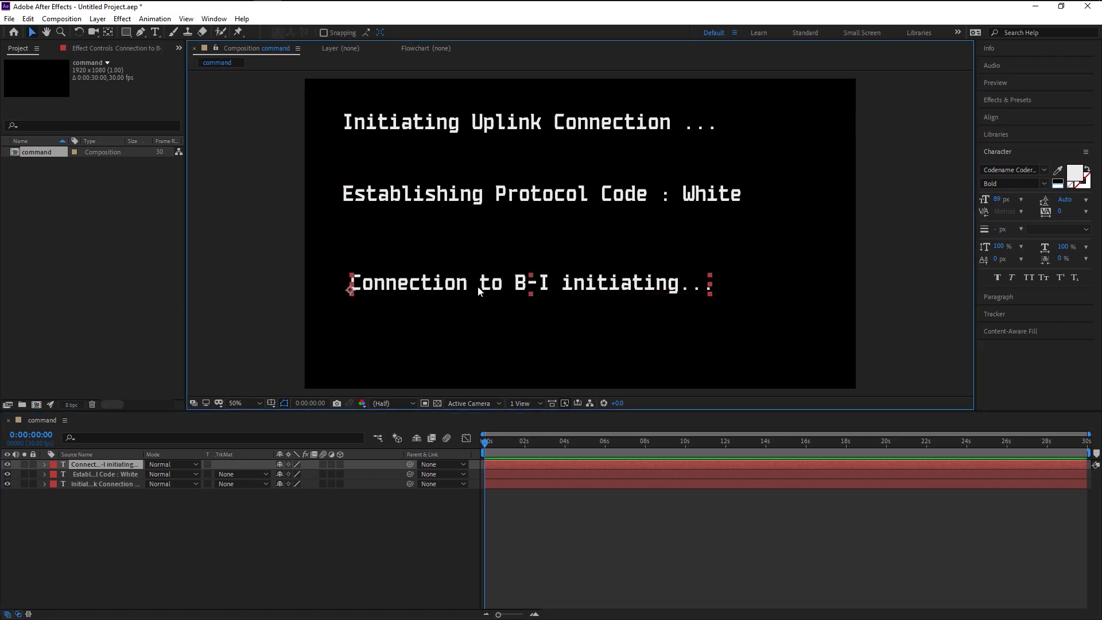
{"action": "left_click_drag", "start_coordinate": [478, 286], "coordinate": [469, 322]}
- Space the Establishing line above the Connection line and hide both lower lines
{"action": "left_click_drag", "start_coordinate": [442, 214], "coordinate": [440, 289]}
{"action": "left_click", "coordinate": [108, 464]}
{"action": "left_click", "coordinate": [91, 473]}
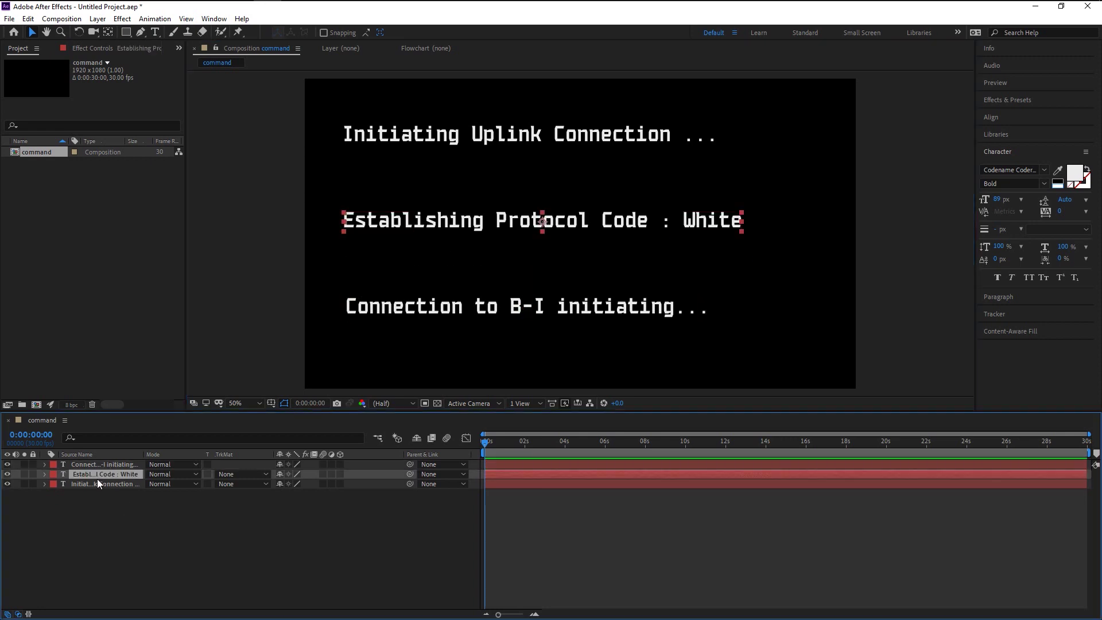
{"action": "left_click", "coordinate": [89, 465]}
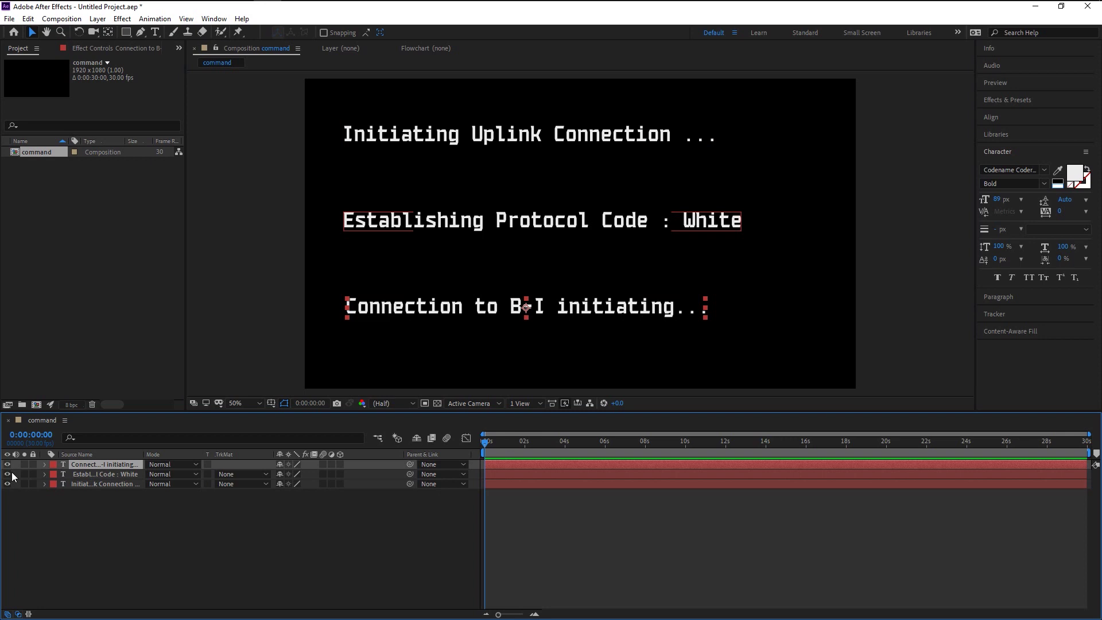
{"action": "left_click", "coordinate": [8, 474]}
{"action": "left_click", "coordinate": [8, 464]}
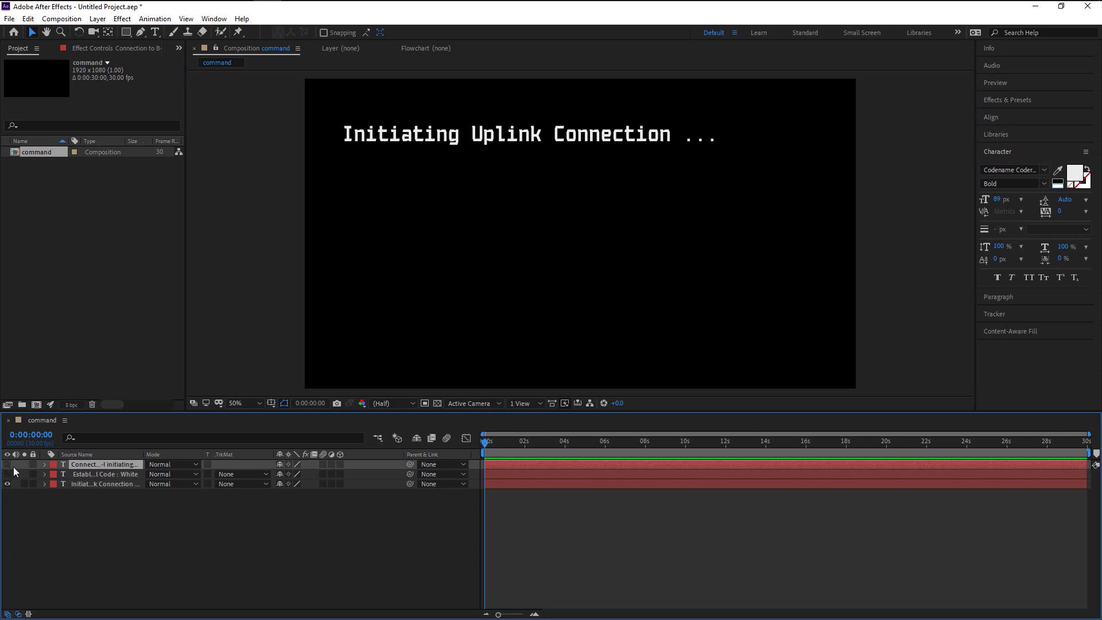
- Add a Character Offset text animator to the Initiating layer
{"action": "left_click", "coordinate": [84, 483]}
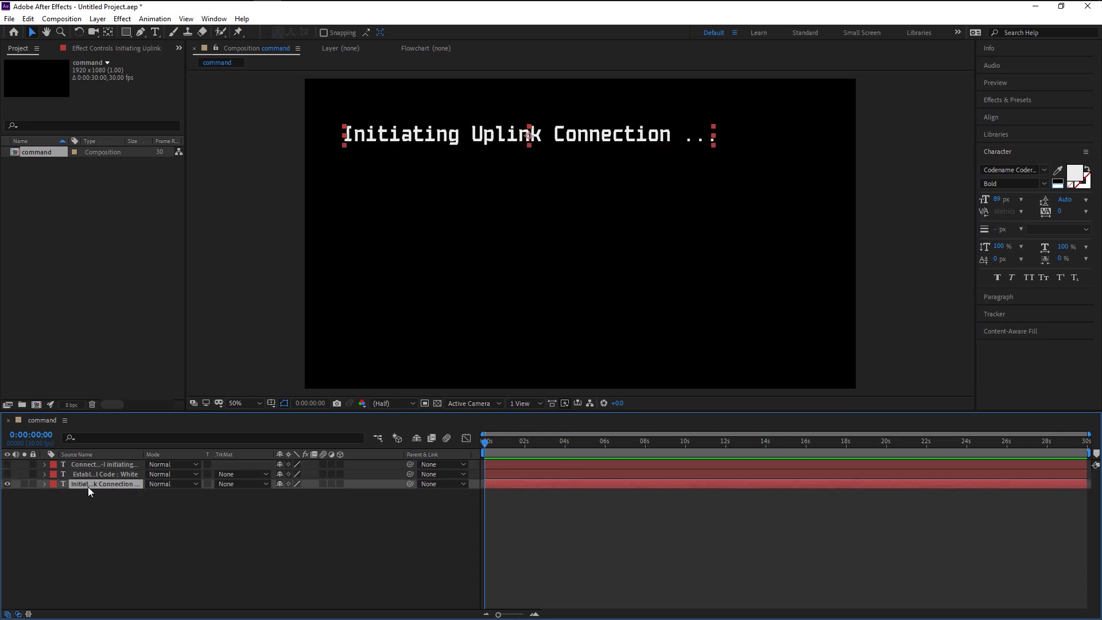
{"action": "key", "text": "ctrl+5"}
{"action": "left_click", "coordinate": [44, 484]}
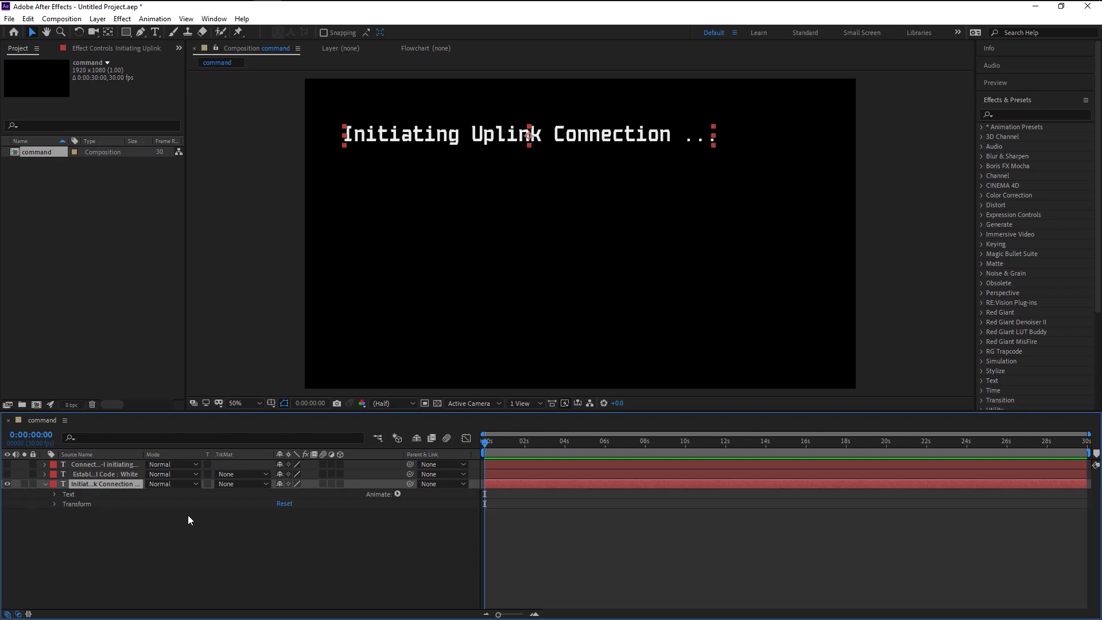
{"action": "left_click", "coordinate": [398, 494]}
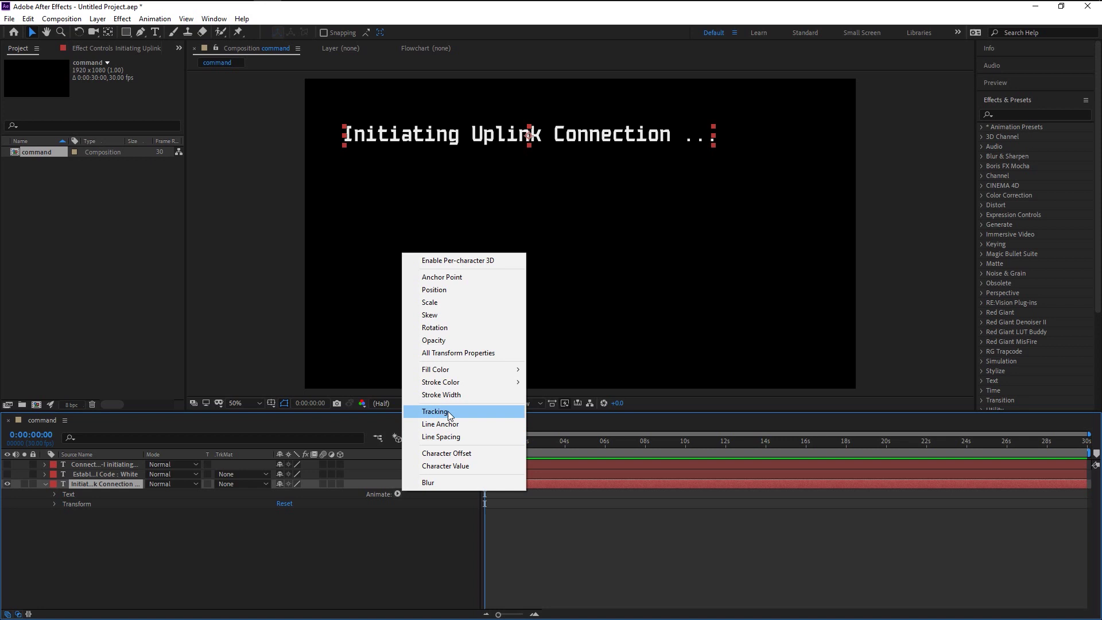
{"action": "left_click", "coordinate": [448, 454]}
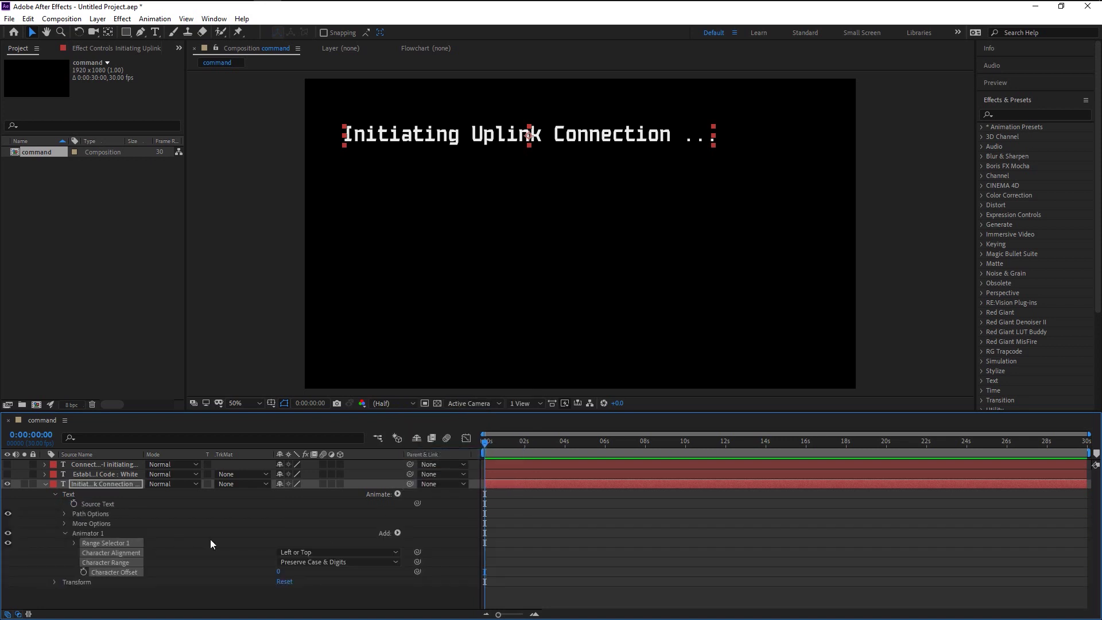
{"action": "left_click", "coordinate": [201, 556]}
- Set the Initiating animator's Character Offset to 30
{"action": "left_click", "coordinate": [74, 543]}
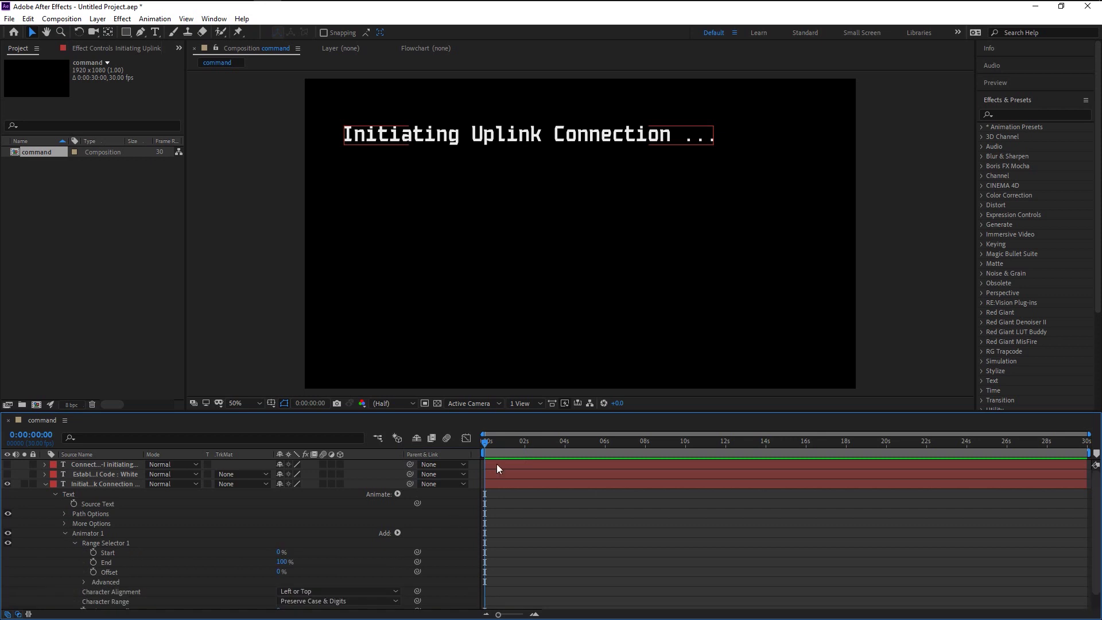
{"action": "mouse_move", "coordinate": [498, 614]}
{"action": "left_mouse_down"}
{"action": "mouse_move", "coordinate": [616, 614]}
{"action": "mouse_move", "coordinate": [499, 615]}
{"action": "mouse_move", "coordinate": [539, 614]}
{"action": "mouse_move", "coordinate": [518, 615]}
{"action": "left_mouse_up"}
{"action": "left_click_drag", "start_coordinate": [281, 552], "coordinate": [307, 553]}
{"action": "scroll", "coordinate": [308, 553], "scroll_direction": "down", "scroll_amount": 1}
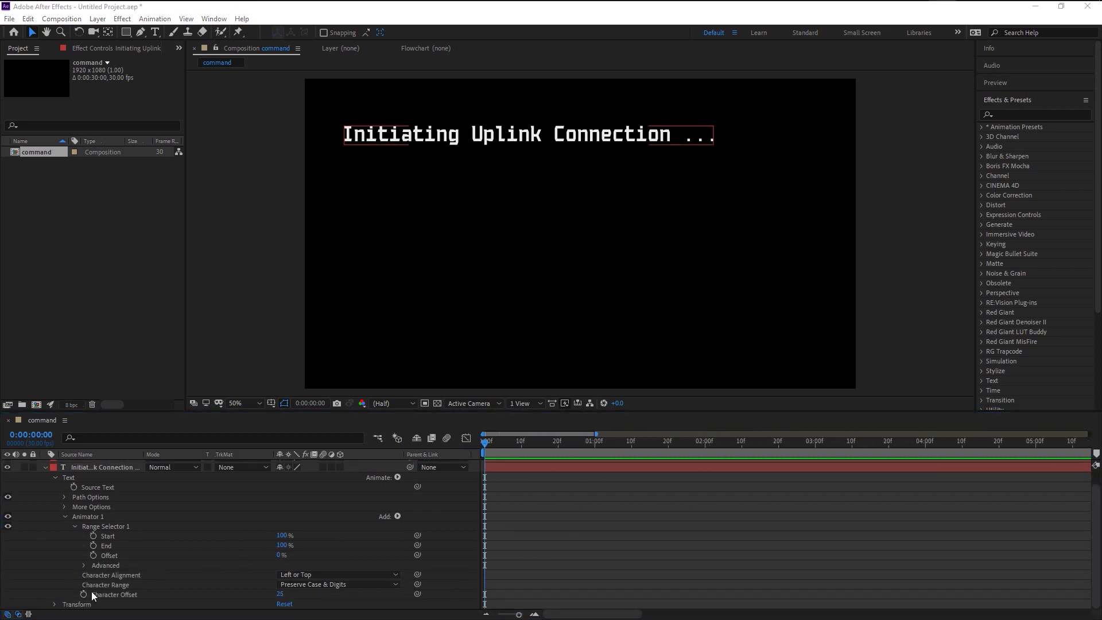
{"action": "left_click", "coordinate": [281, 594]}
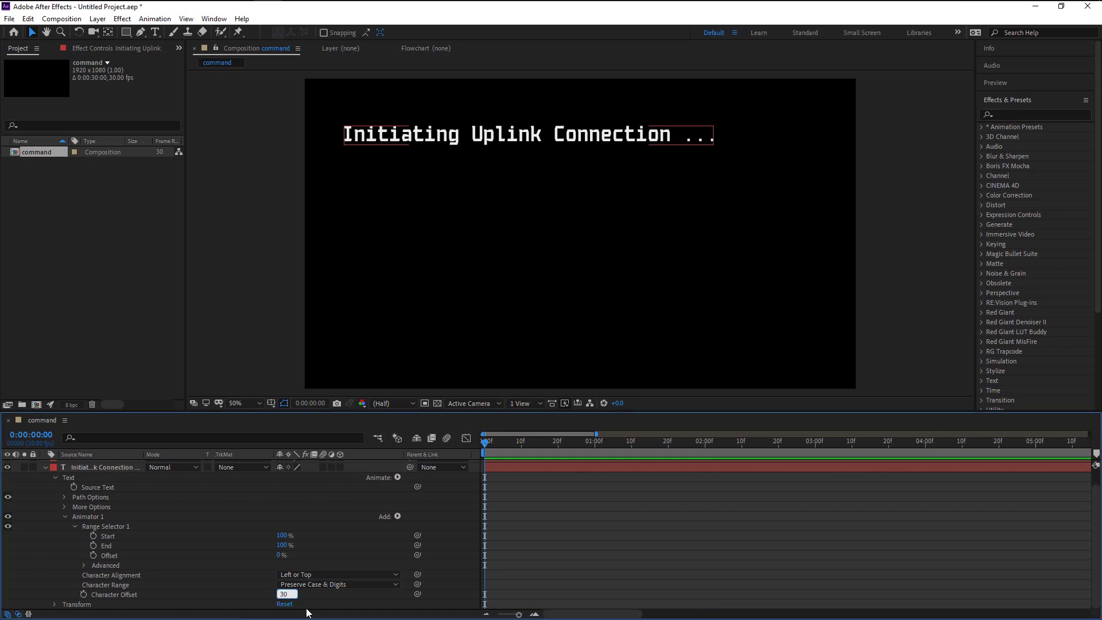
{"action": "type", "text": "30"}
{"action": "key", "text": "Return"}
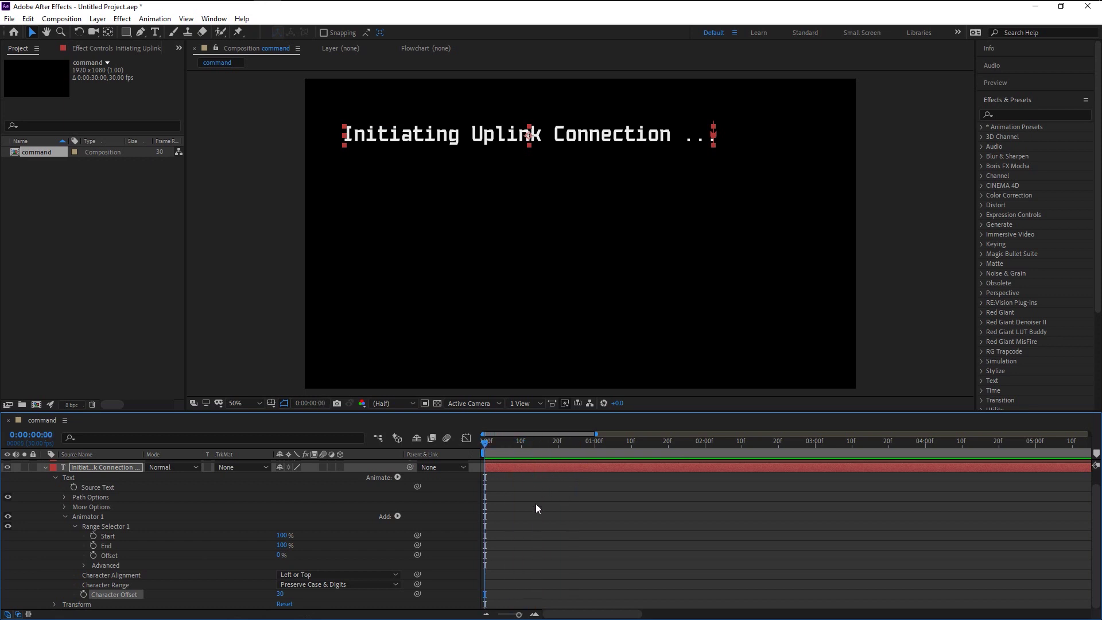
- Keyframe Range Selector Start from 0% at 1 s to 100% at 2 s
{"action": "left_click", "coordinate": [595, 443]}
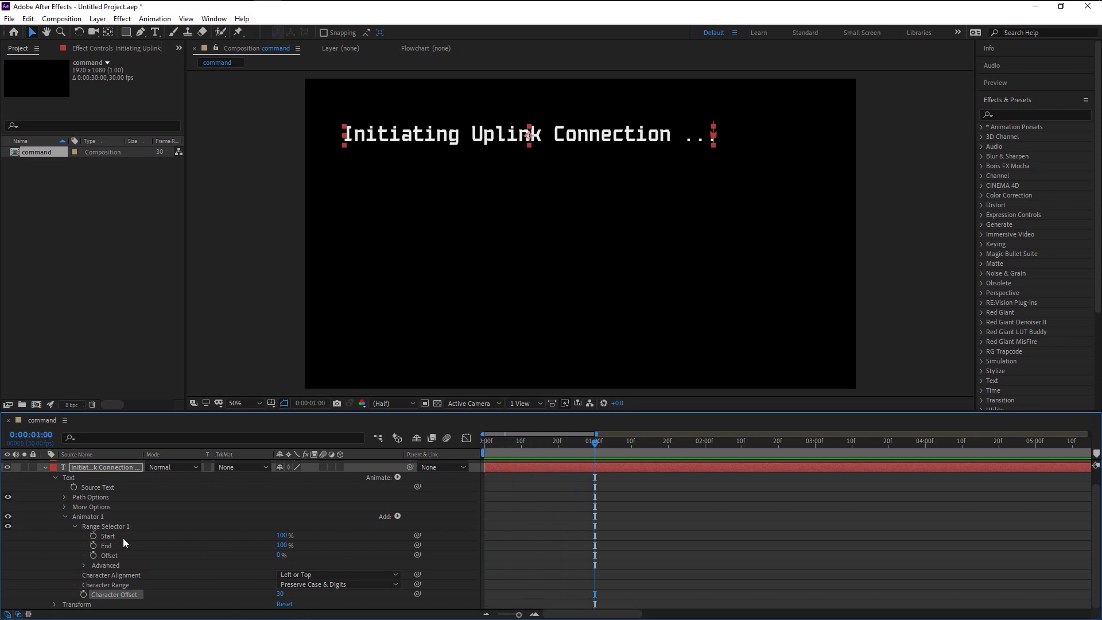
{"action": "left_click", "coordinate": [93, 536]}
{"action": "left_click_drag", "start_coordinate": [280, 542], "coordinate": [218, 542]}
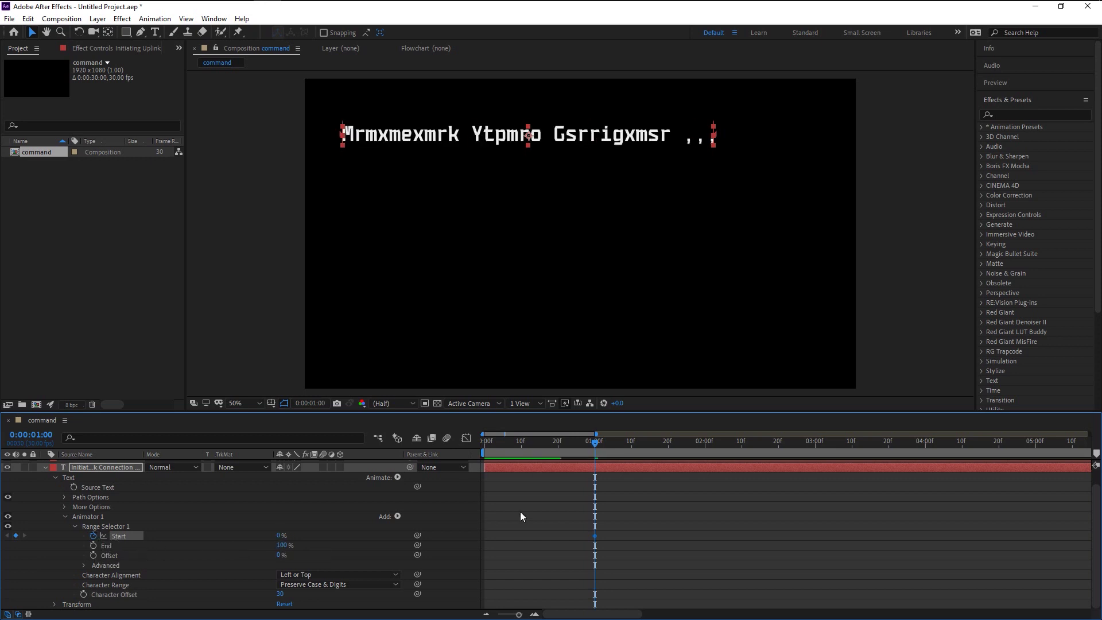
{"action": "left_click", "coordinate": [704, 443]}
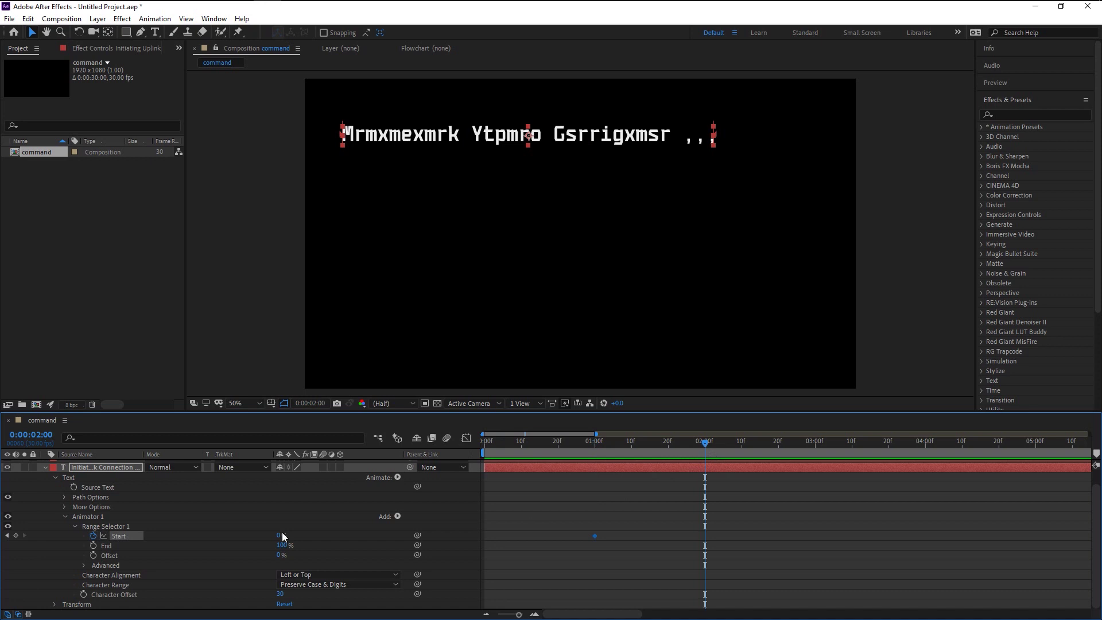
{"action": "left_click_drag", "start_coordinate": [278, 535], "coordinate": [806, 537]}
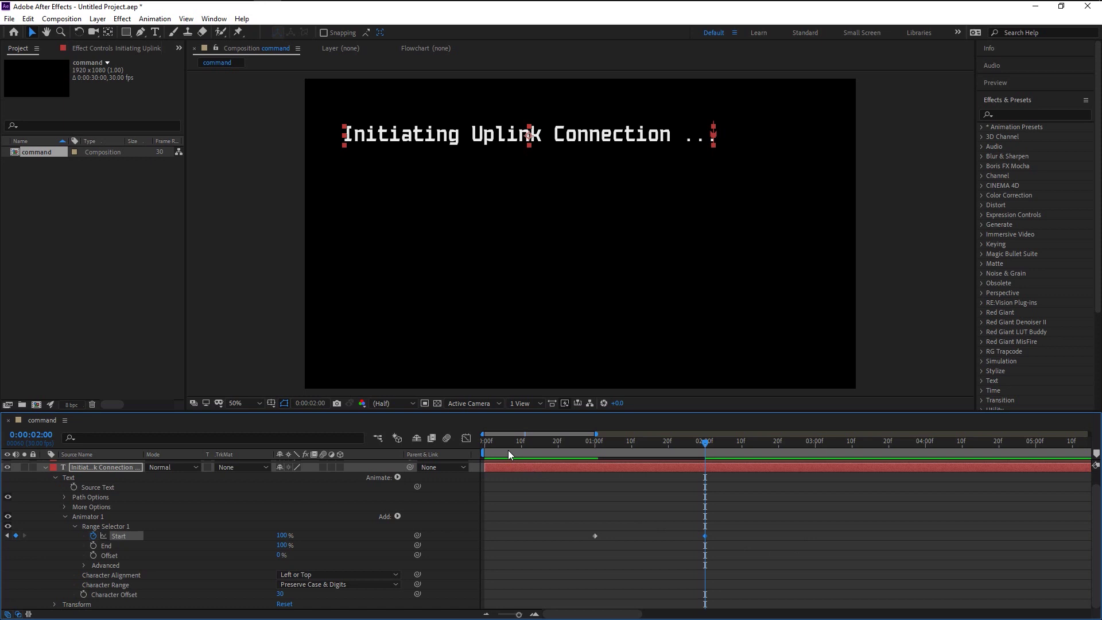
- Preview the decoding animation from the beginning
{"action": "key", "text": "Home"}
{"action": "left_click", "coordinate": [618, 596]}
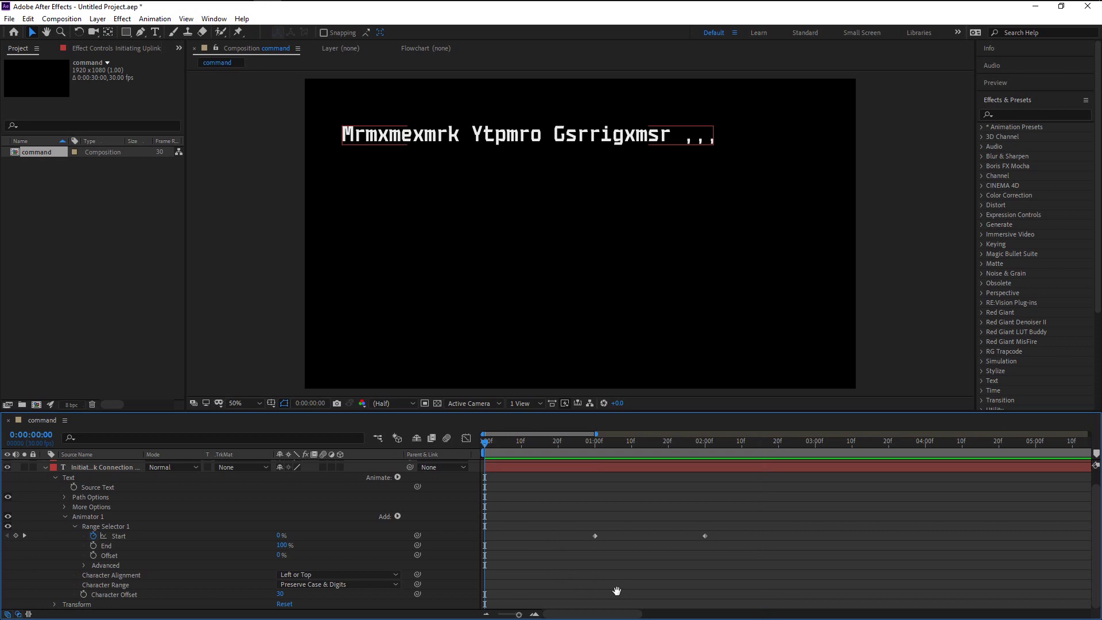
{"action": "key", "text": "space"}
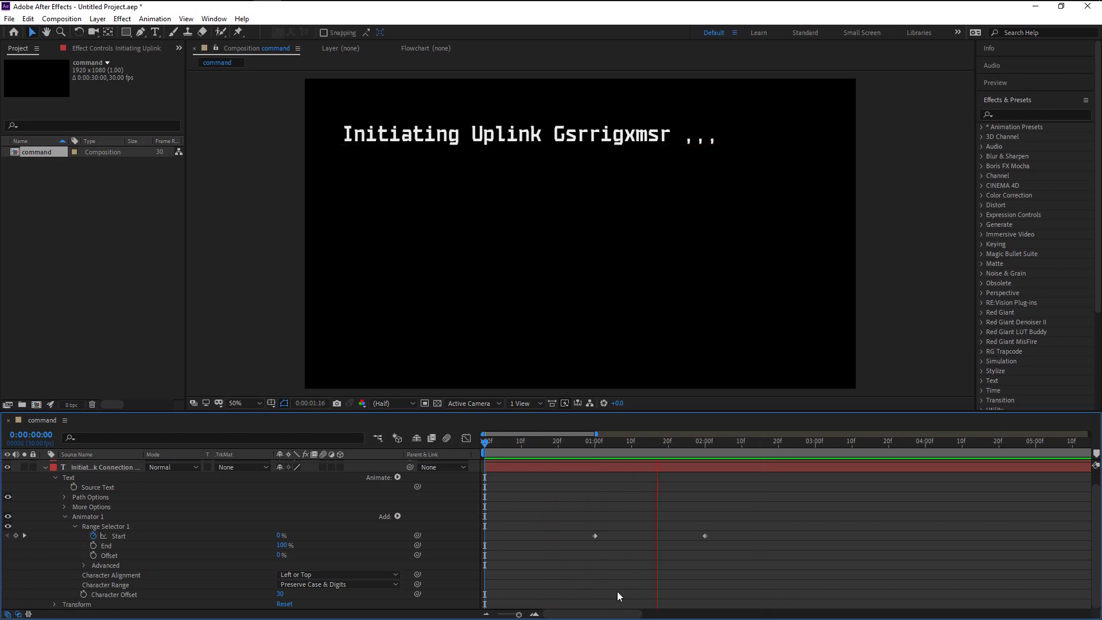
{"action": "key", "text": "space"}
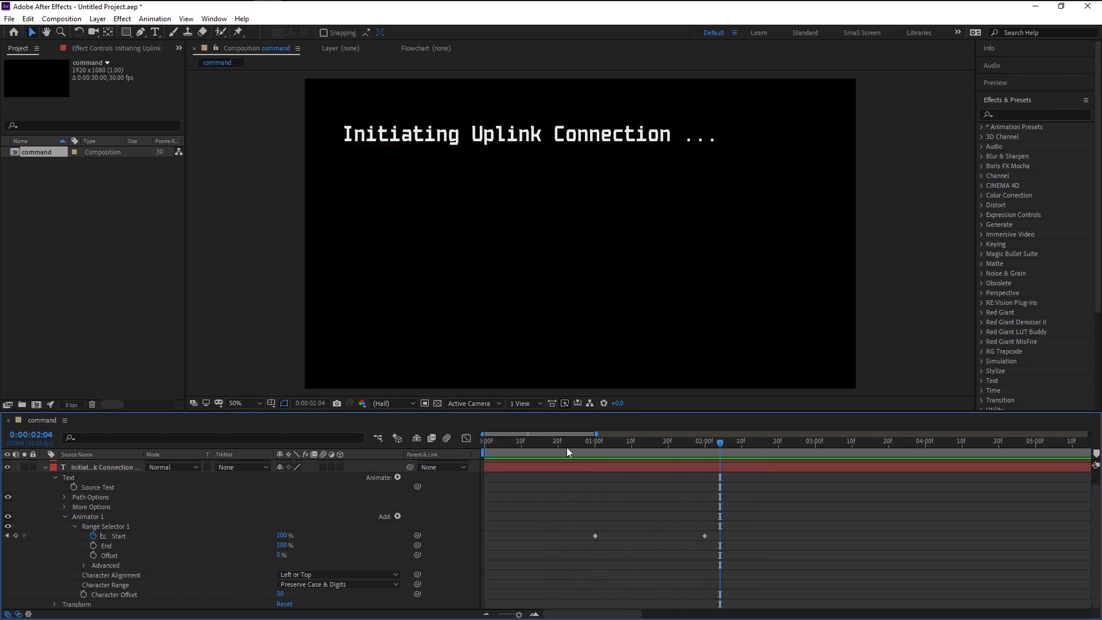
{"action": "left_click_drag", "start_coordinate": [556, 445], "coordinate": [453, 475]}
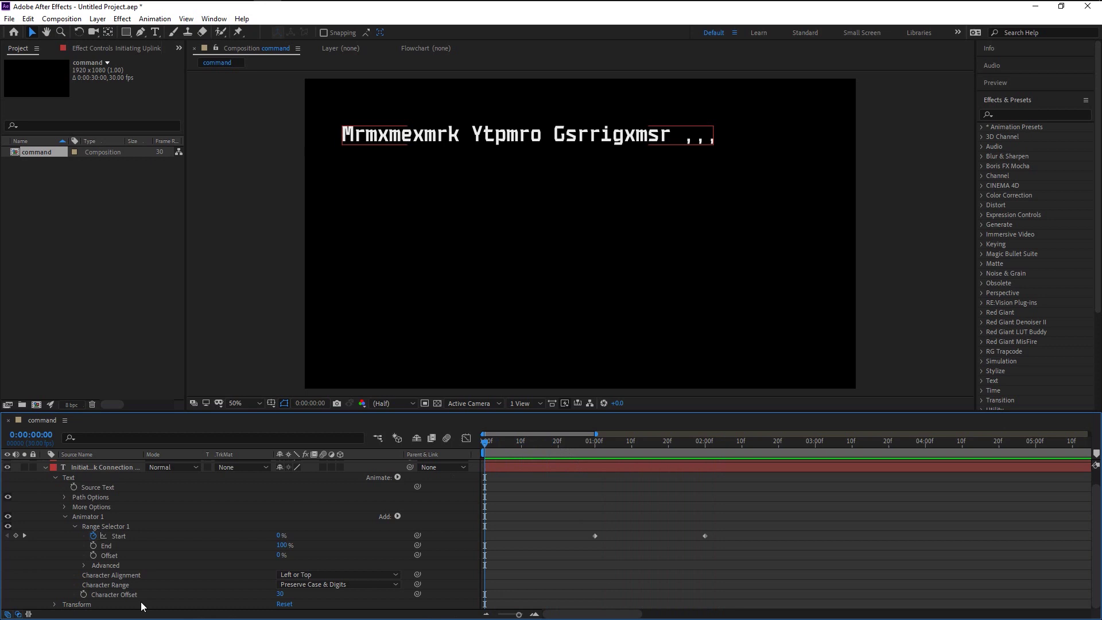
- Keyframe Character Offset at 30 at frame 0, rising to 46 at 2 seconds
{"action": "left_click", "coordinate": [84, 594]}
{"action": "left_click", "coordinate": [705, 453]}
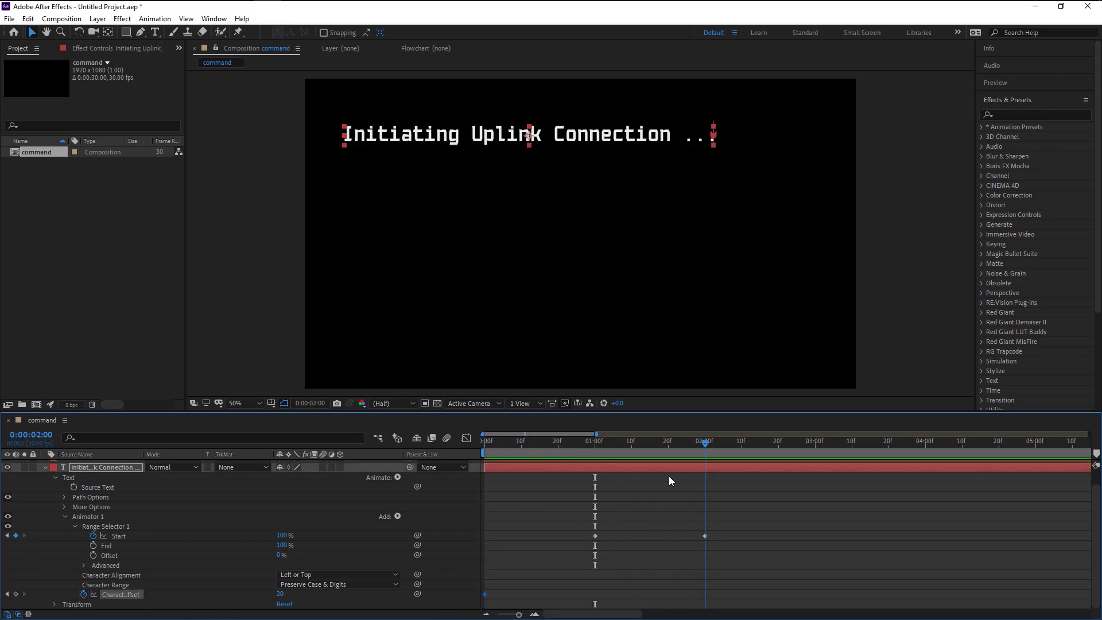
{"action": "left_click_drag", "start_coordinate": [279, 594], "coordinate": [294, 596]}
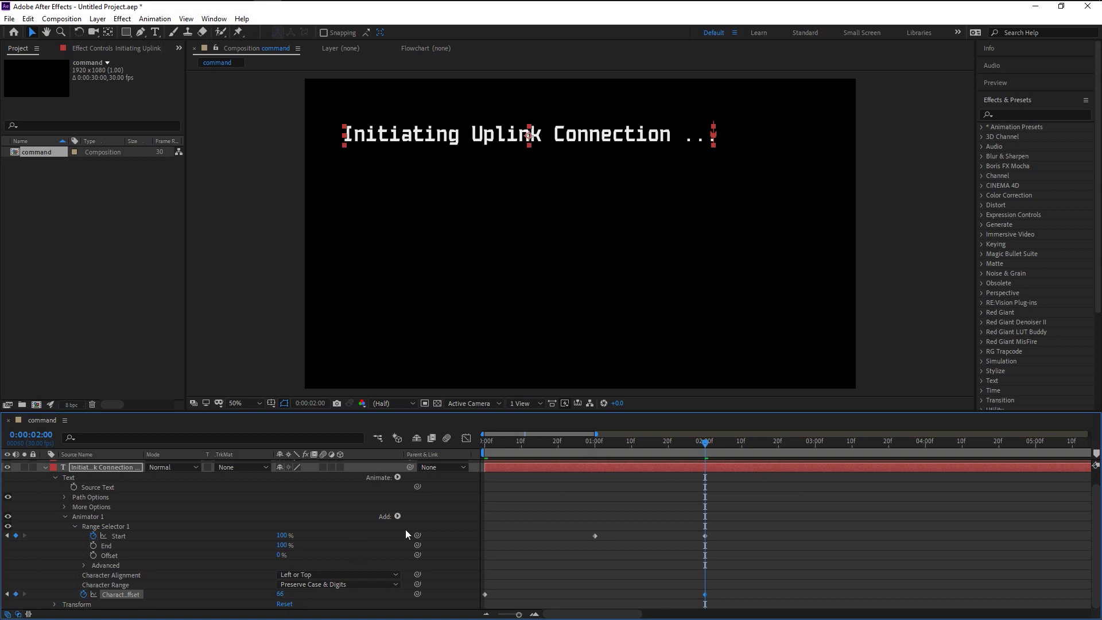
{"action": "left_click", "coordinate": [485, 450]}
{"action": "left_click", "coordinate": [559, 583]}
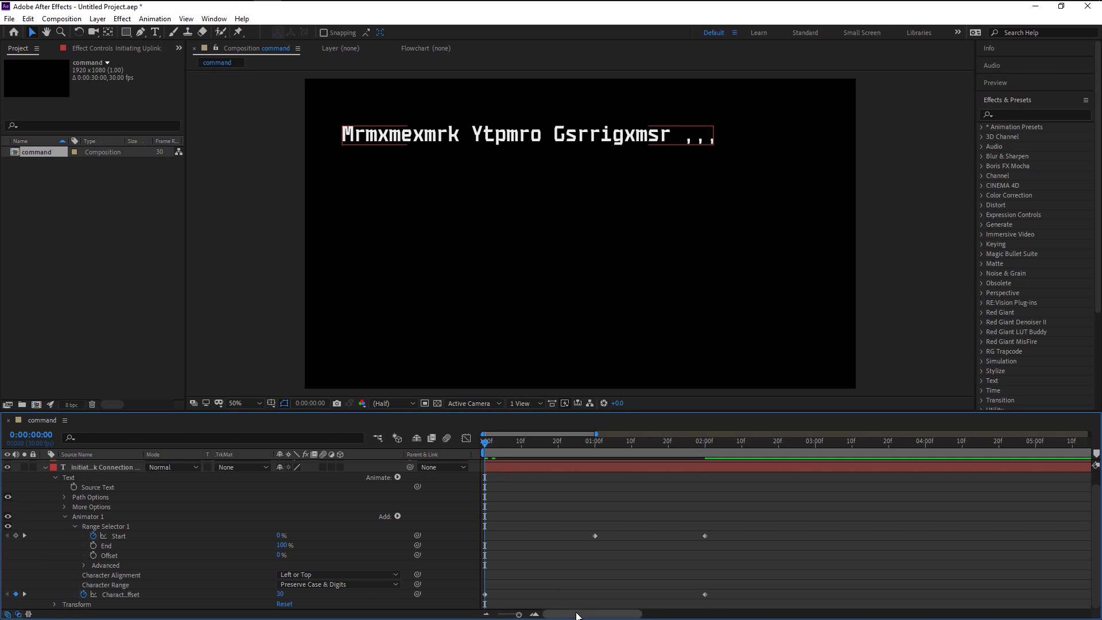
- Move the first Start keyframe from 1 s back to about 10 frames and re-preview
{"action": "key", "text": "space"}
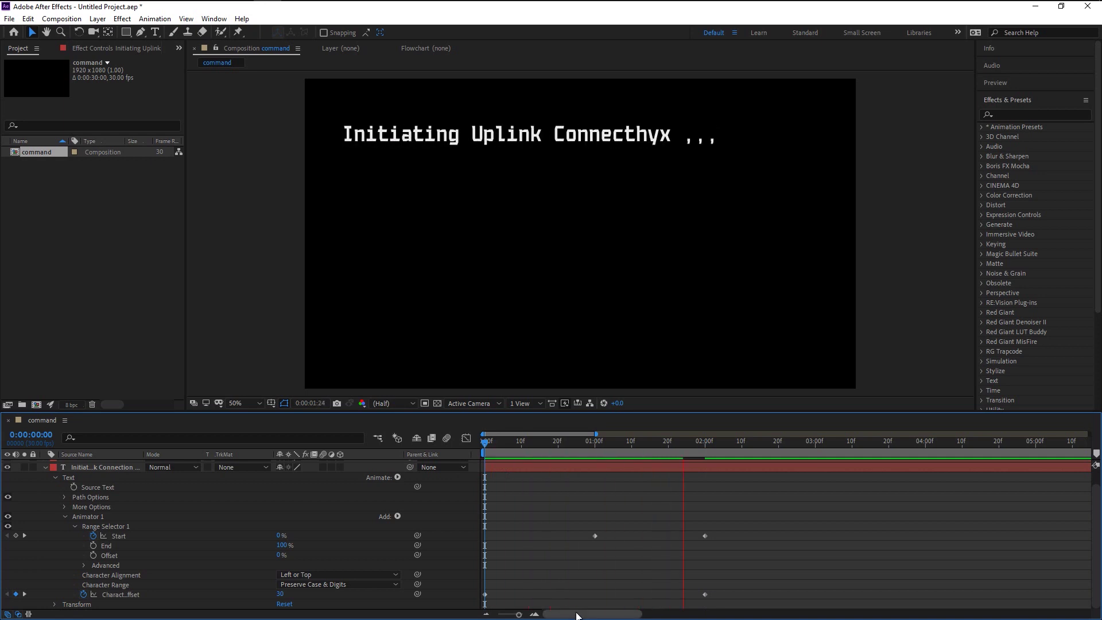
{"action": "key", "text": "space"}
{"action": "key", "text": "Page_Up"}
{"action": "key", "text": "Page_Up"}
{"action": "key", "text": "Page_Up"}
{"action": "key", "text": "Page_Up"}
{"action": "key", "text": "Page_Up"}
{"action": "key", "text": "Page_Up"}
{"action": "key", "text": "Page_Up"}
{"action": "key", "text": "Page_Up"}
{"action": "key", "text": "Page_Up"}
{"action": "key", "text": "Page_Up"}
{"action": "key", "text": "Page_Up"}
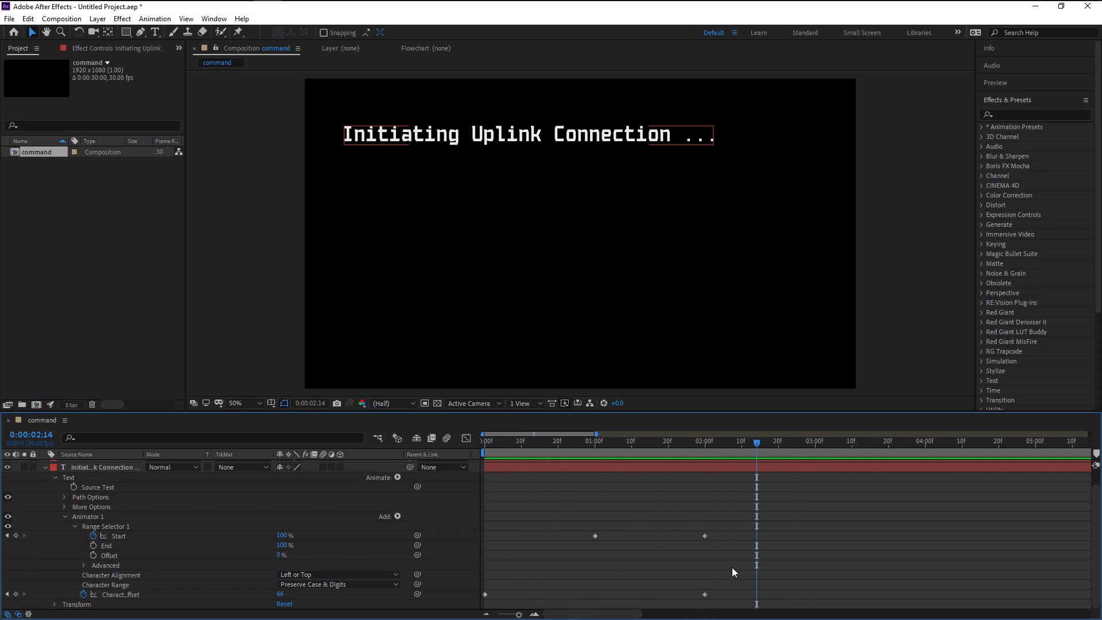
{"action": "key", "text": "space"}
{"action": "key", "text": "space"}
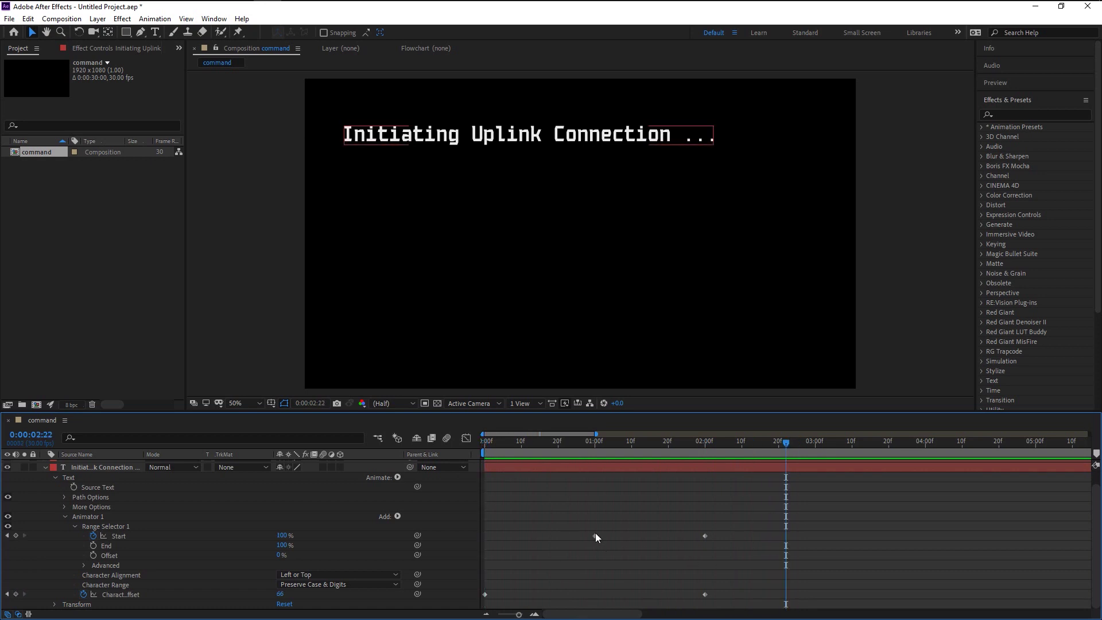
{"action": "left_click_drag", "start_coordinate": [595, 534], "coordinate": [532, 536]}
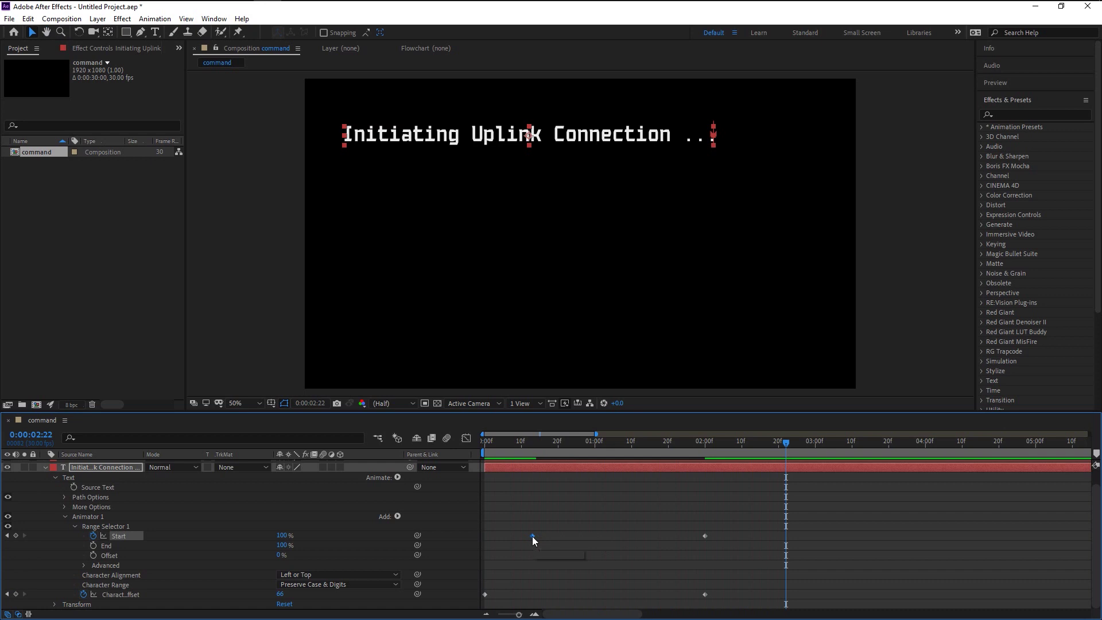
{"action": "key", "text": "Home"}
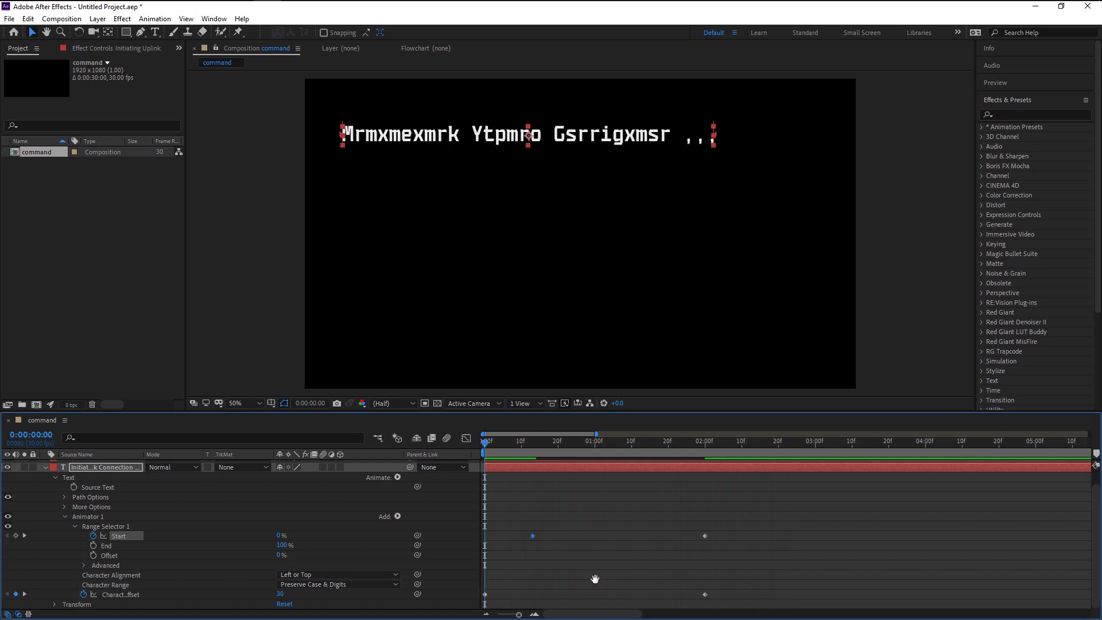
{"action": "key", "text": "space"}
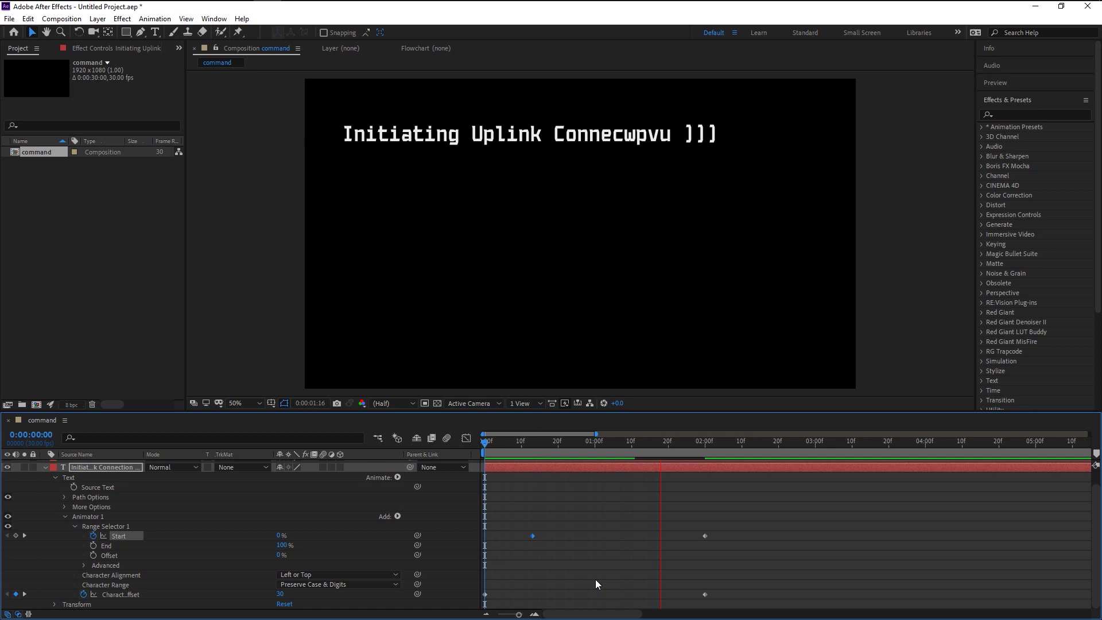
{"action": "key", "text": "space"}
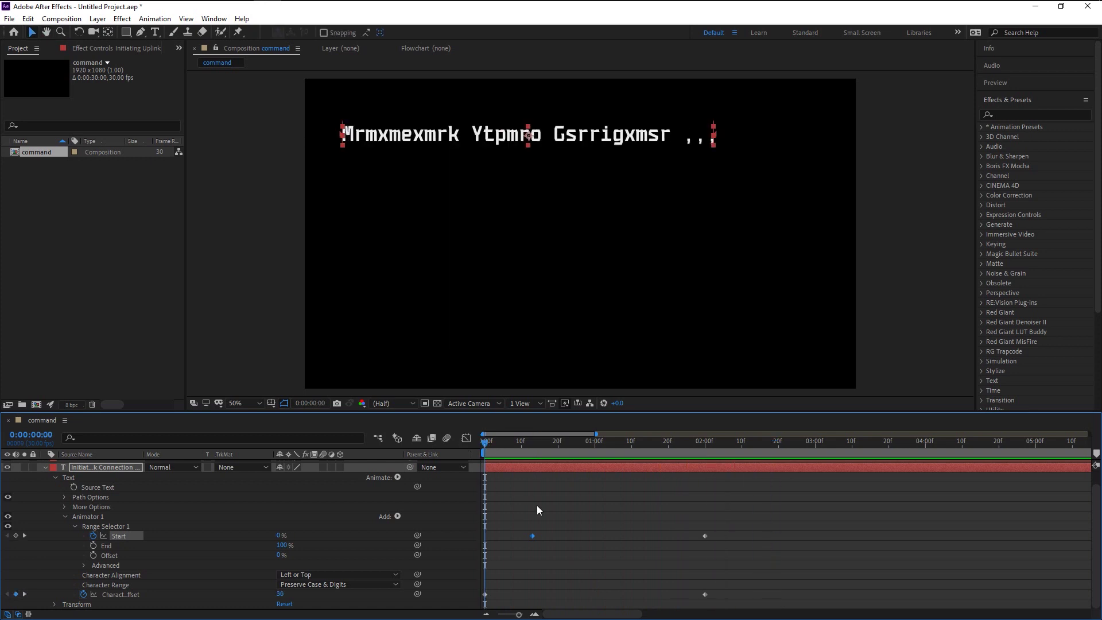
{"action": "key", "text": "space"}
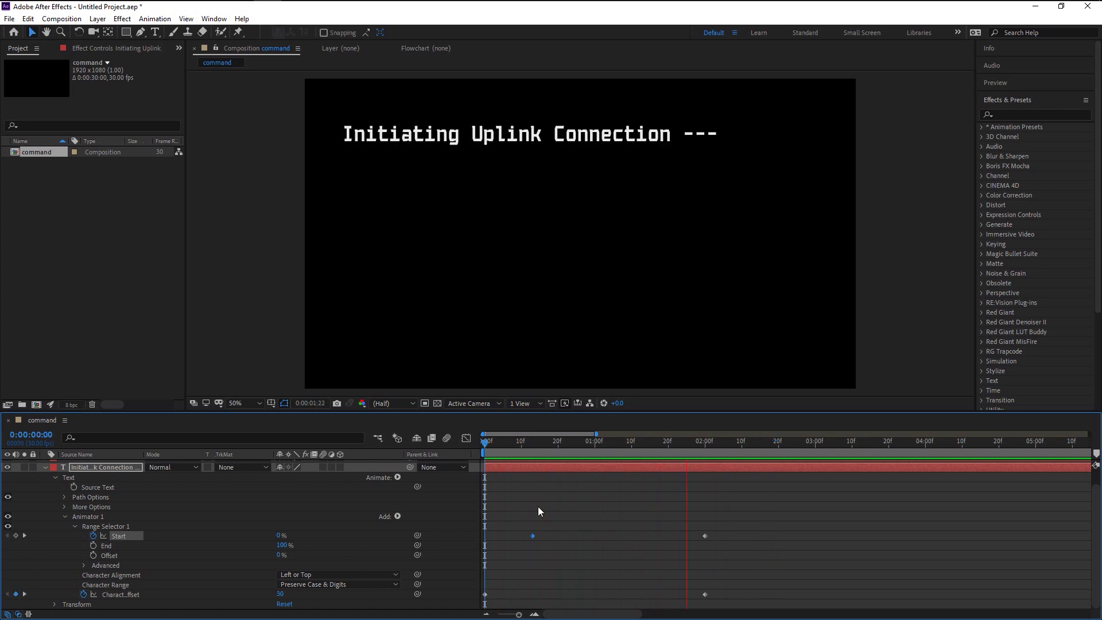
- Apply Easy Ease to all four Start and Character Offset keyframes
{"action": "left_click", "coordinate": [580, 546]}
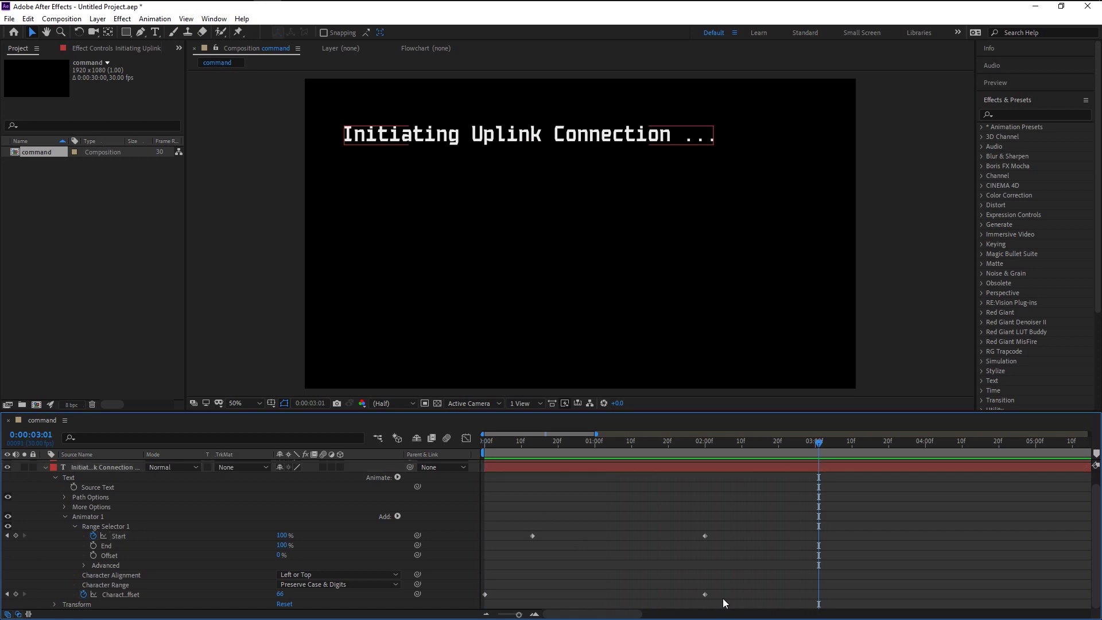
{"action": "left_click_drag", "start_coordinate": [722, 598], "coordinate": [464, 508]}
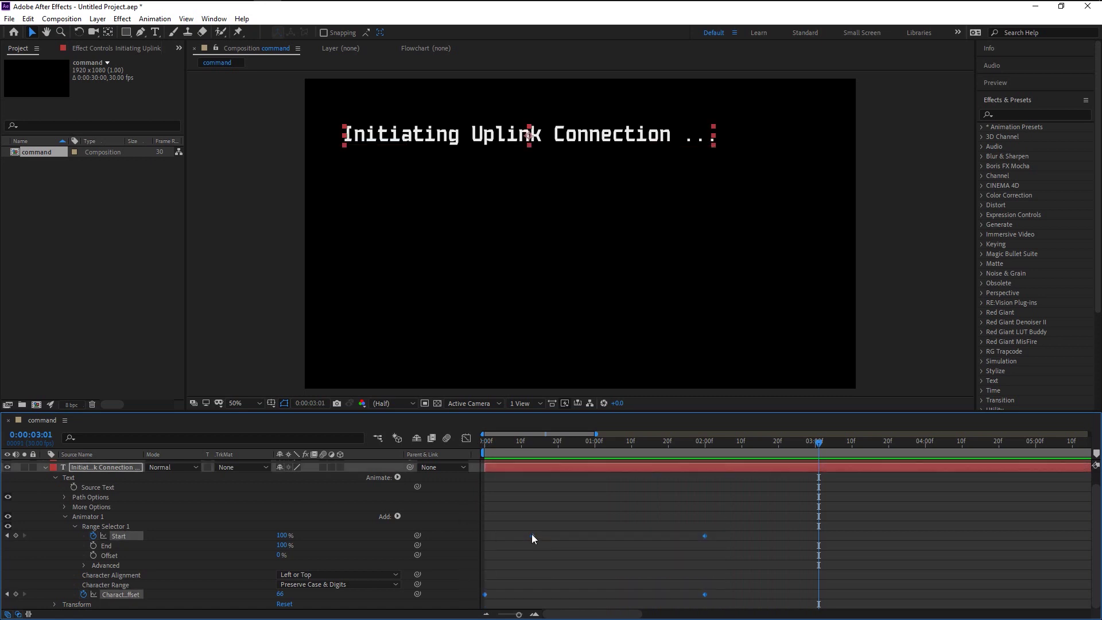
{"action": "right_click", "coordinate": [531, 535]}
{"action": "mouse_move", "coordinate": [583, 527]}
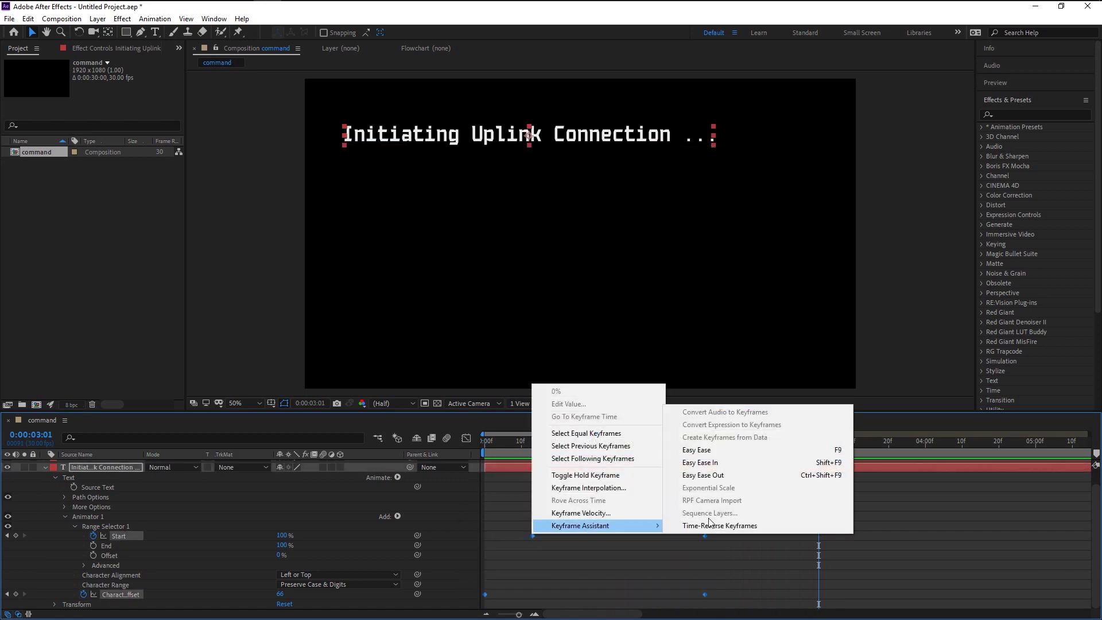
{"action": "left_click", "coordinate": [699, 451]}
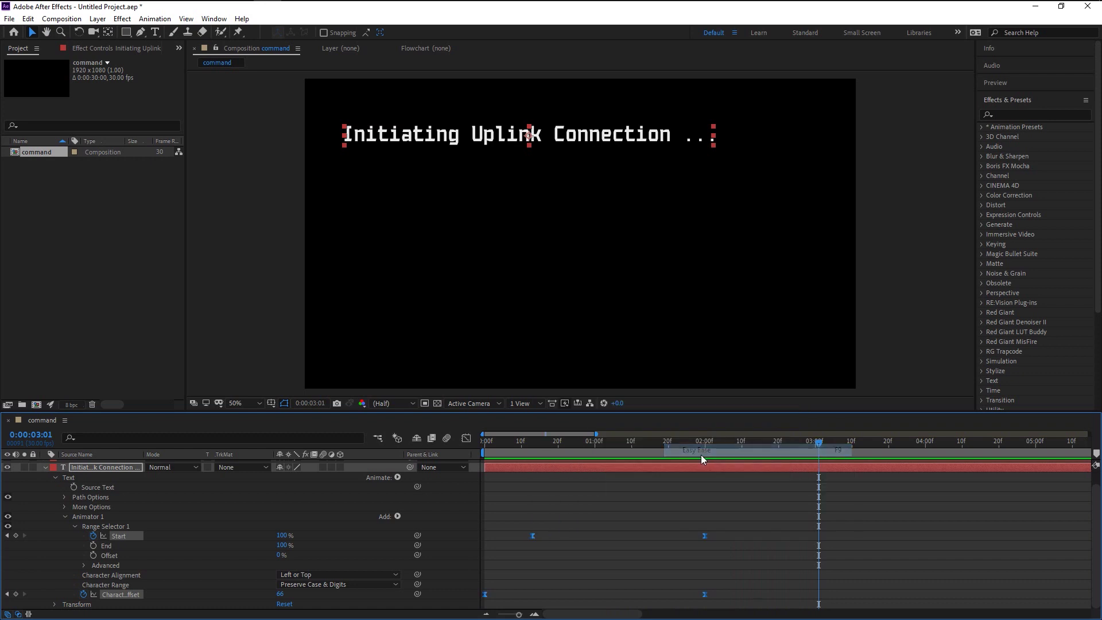
{"action": "left_click", "coordinate": [630, 570]}
- Preview the eased decoding animation from the start
{"action": "key", "text": "Home"}
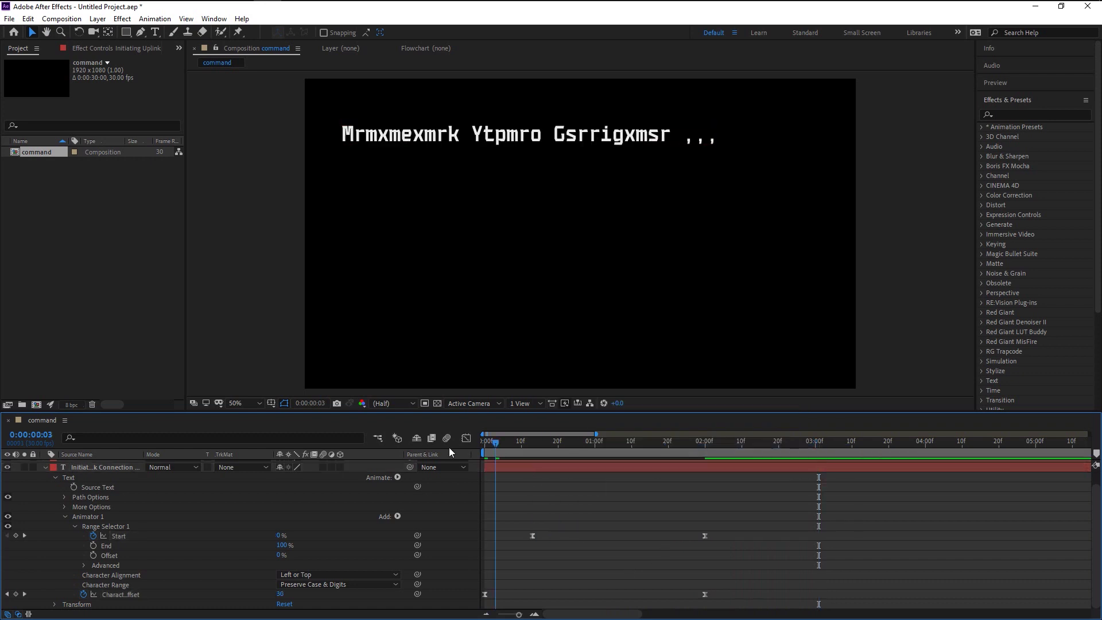
{"action": "key", "text": "space"}
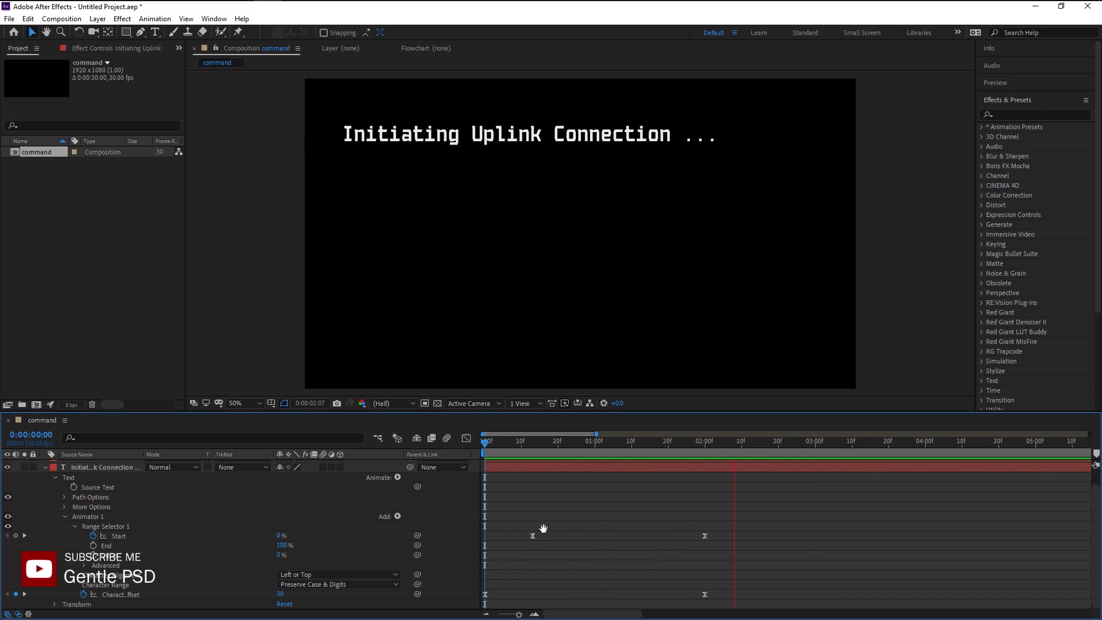
{"action": "key", "text": "space"}
{"action": "key", "text": "space"}
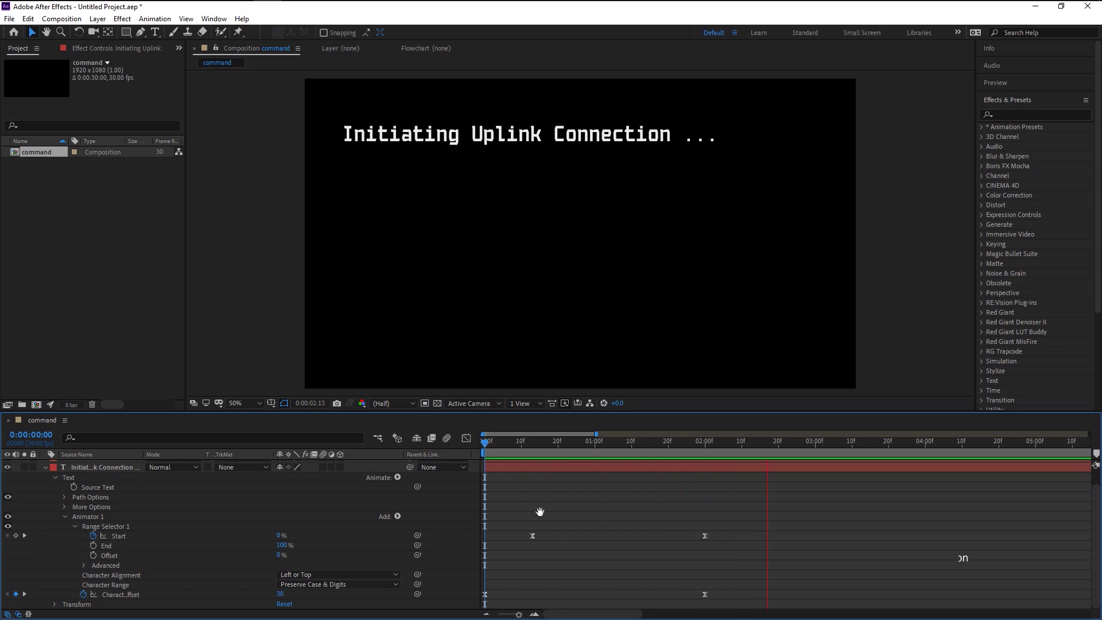
{"action": "key", "text": "space"}
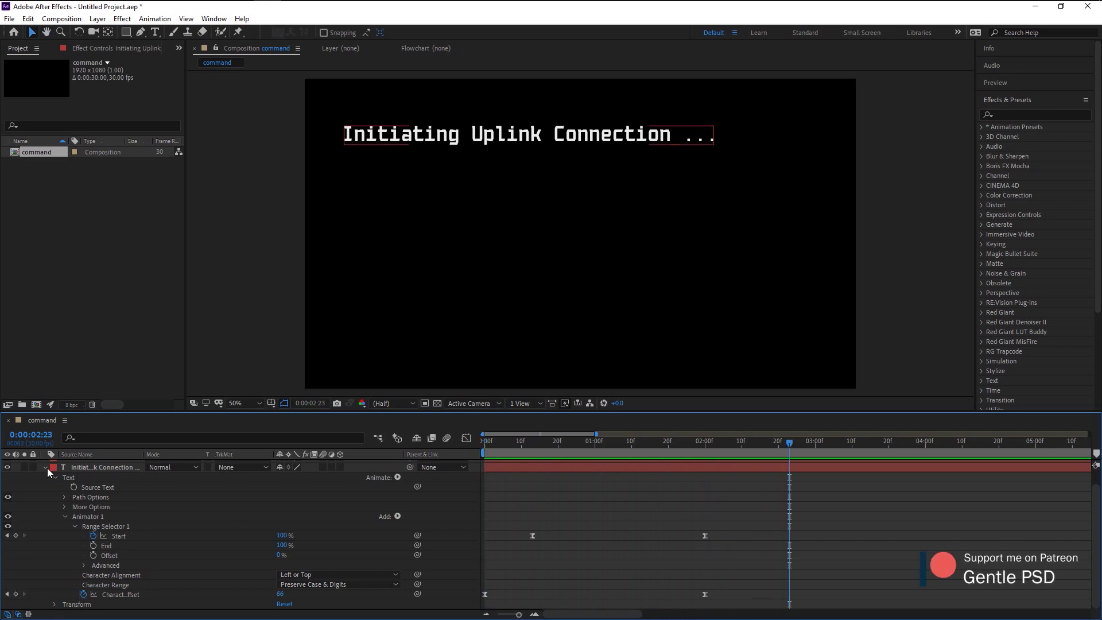
- Unhide the Establishing line and add a Character Offset animator to it
{"action": "left_click", "coordinate": [46, 467]}
{"action": "left_click", "coordinate": [88, 487]}
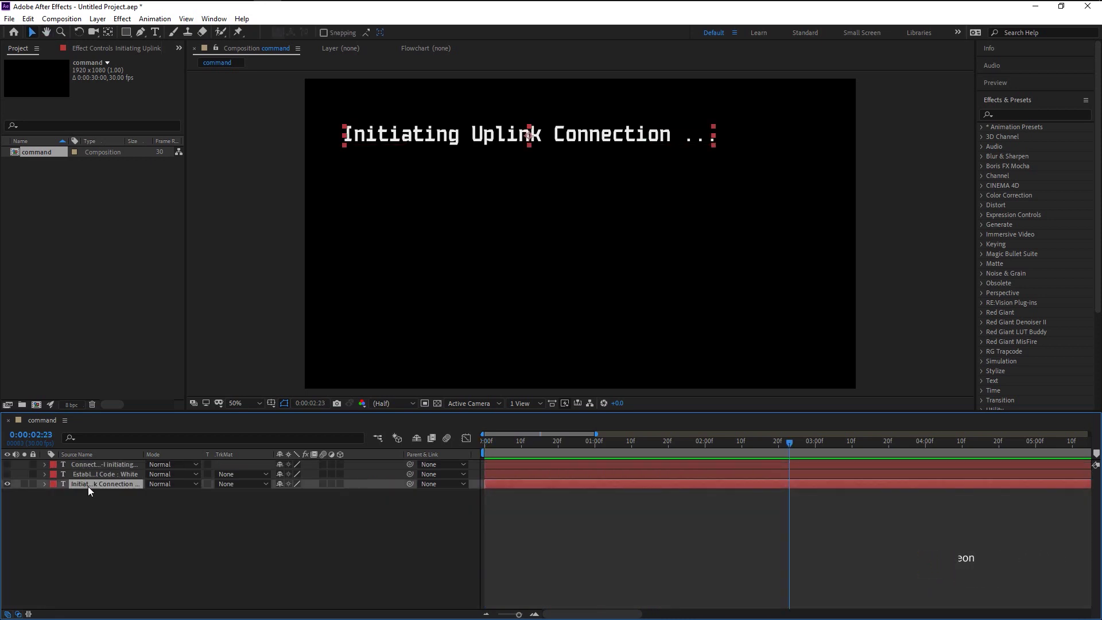
{"action": "left_click", "coordinate": [81, 474]}
{"action": "left_click", "coordinate": [7, 474]}
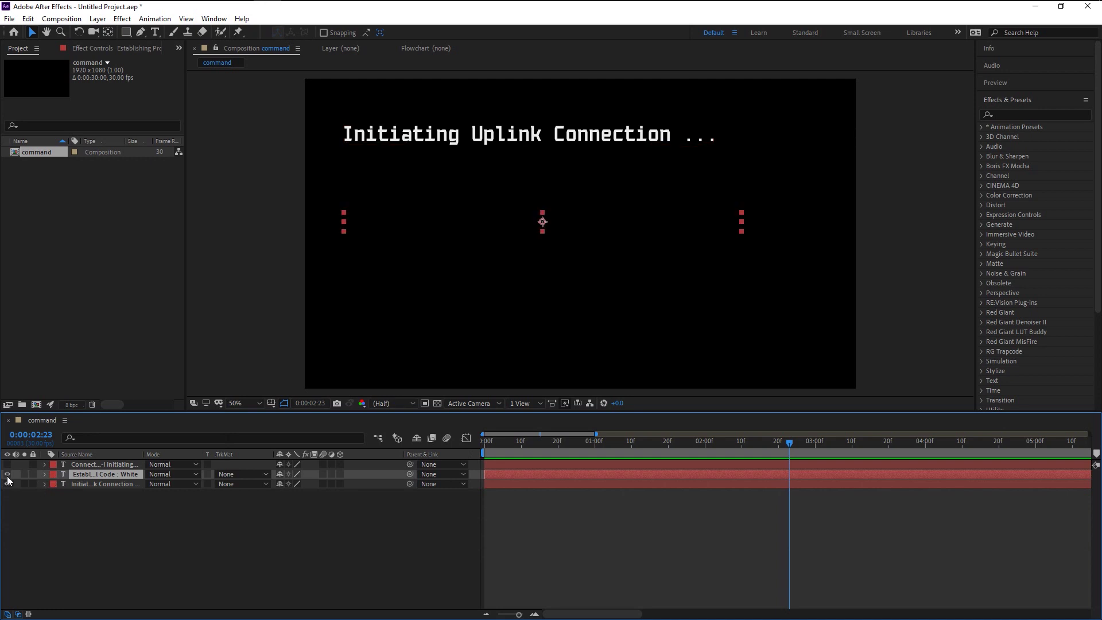
{"action": "left_click", "coordinate": [6, 464]}
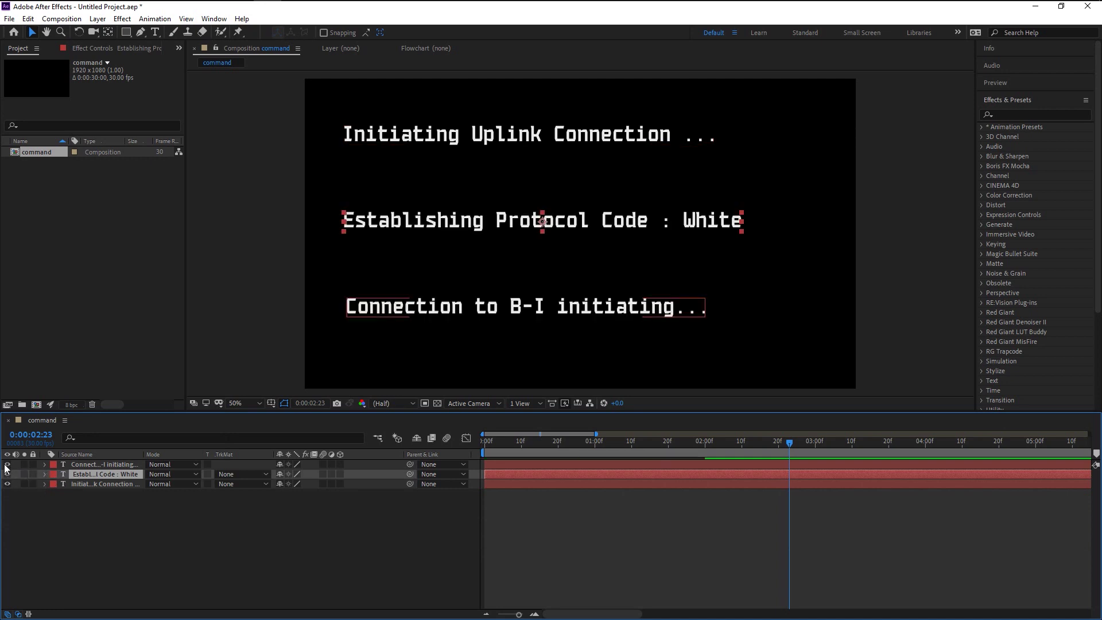
{"action": "left_click", "coordinate": [6, 464]}
{"action": "left_click", "coordinate": [45, 474]}
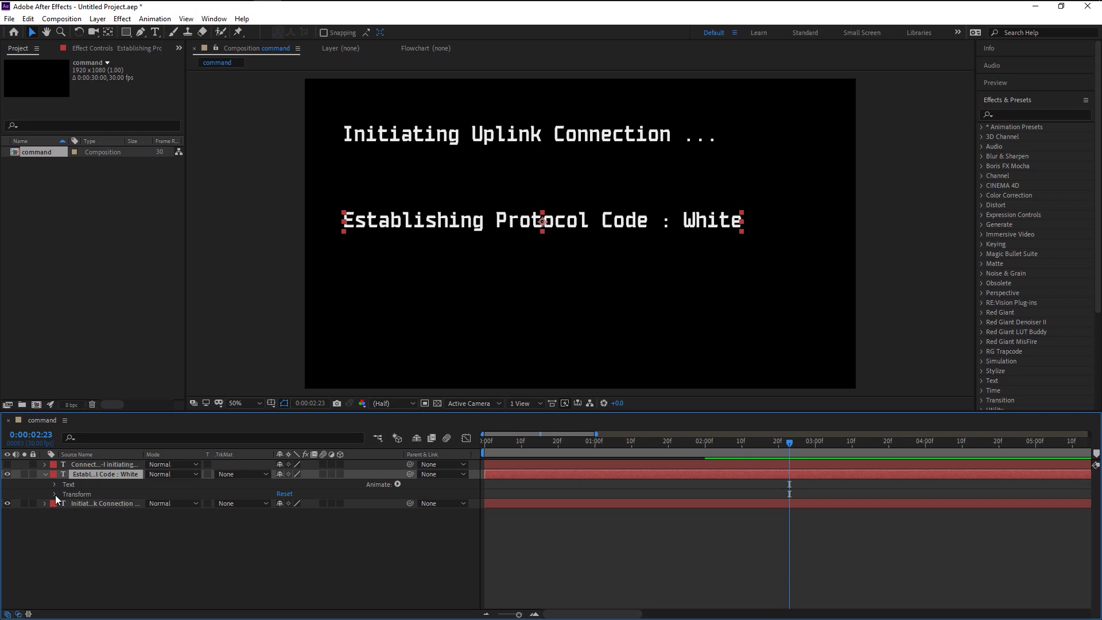
{"action": "left_click", "coordinate": [397, 483]}
{"action": "left_click", "coordinate": [477, 443]}
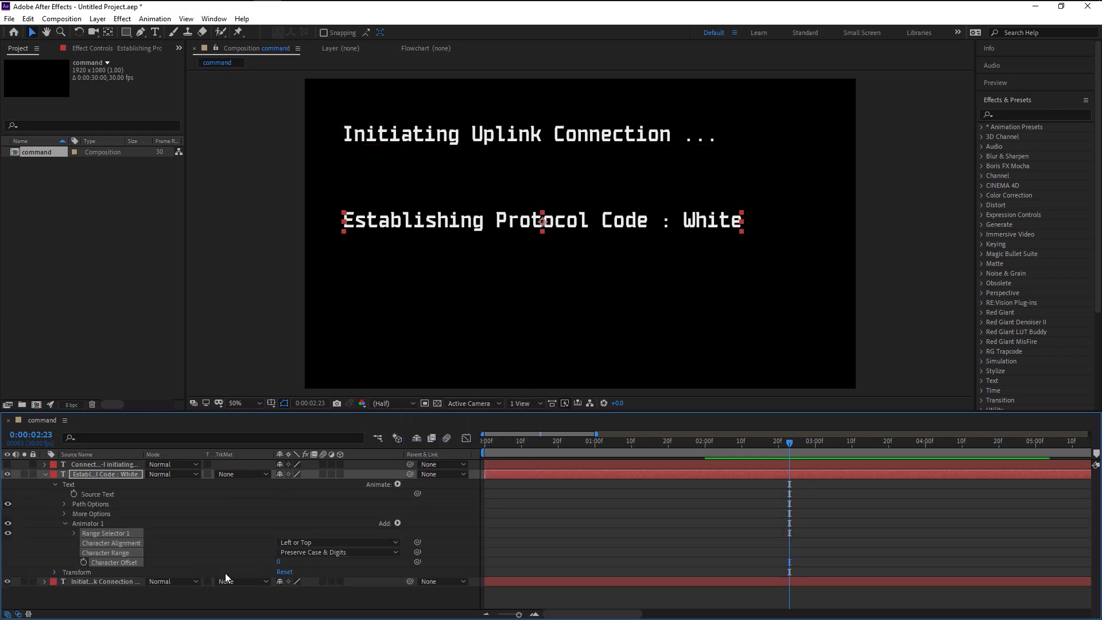
{"action": "left_click", "coordinate": [286, 570]}
- Keyframe the Establishing line's Character Offset at 2 seconds
{"action": "left_click_drag", "start_coordinate": [552, 447], "coordinate": [704, 454]}
{"action": "left_click", "coordinate": [591, 581]}
{"action": "key", "text": "u"}
{"action": "scroll", "coordinate": [143, 564], "scroll_direction": "up", "scroll_amount": 1}
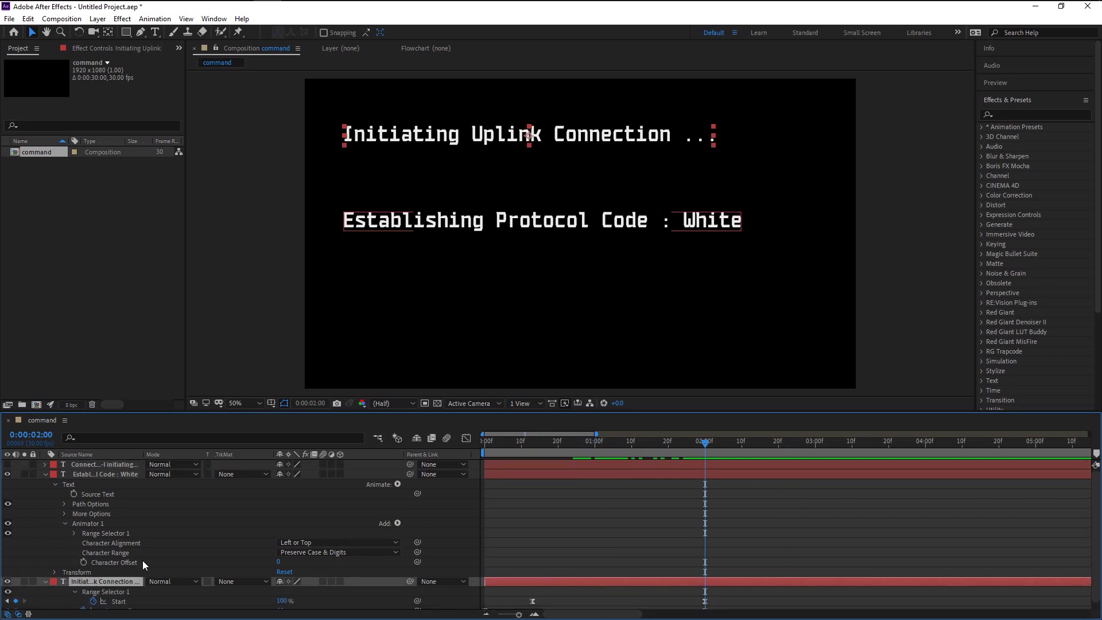
{"action": "left_click", "coordinate": [84, 562]}
{"action": "mouse_move", "coordinate": [278, 562]}
{"action": "left_mouse_down"}
{"action": "mouse_move", "coordinate": [296, 562]}
{"action": "mouse_move", "coordinate": [270, 562]}
{"action": "left_mouse_up"}
{"action": "key", "text": "Home"}
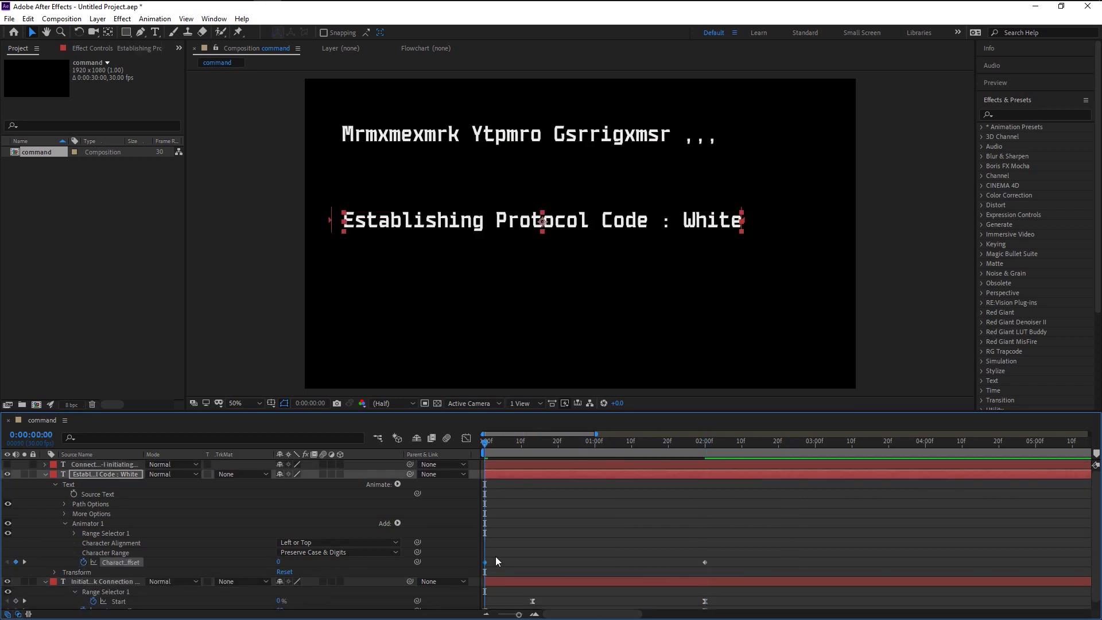
- Keyframe the Establishing Range Selector Start from 0% at 0:12 to 100% at 2 s
{"action": "left_click", "coordinate": [75, 533]}
{"action": "left_click", "coordinate": [528, 442]}
{"action": "left_click", "coordinate": [93, 542]}
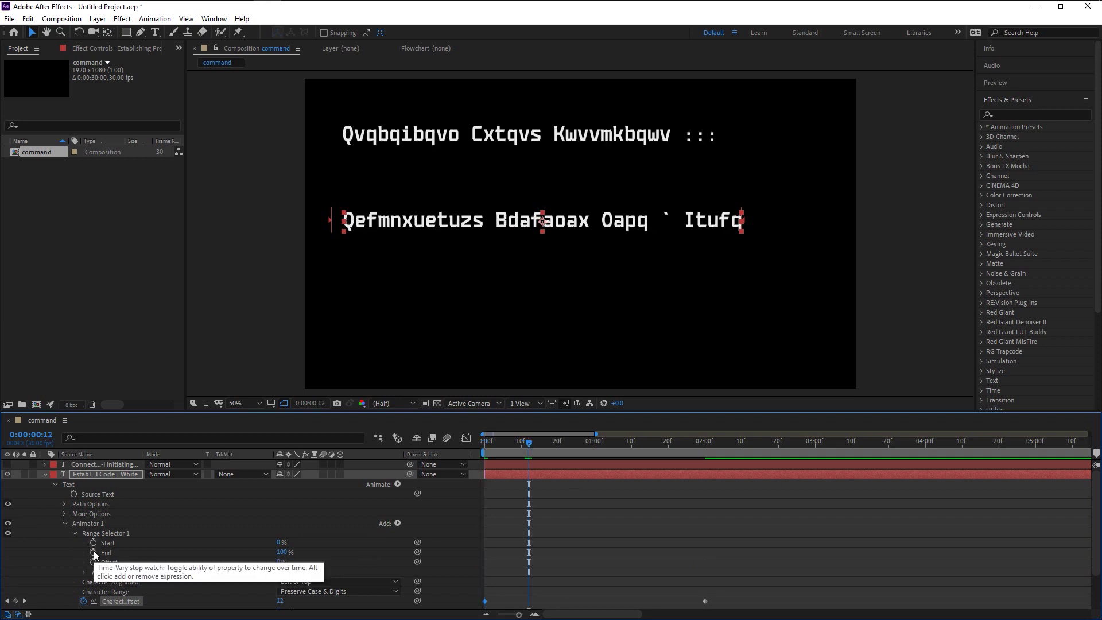
{"action": "left_click", "coordinate": [706, 443]}
{"action": "left_click_drag", "start_coordinate": [281, 542], "coordinate": [339, 542]}
- Preview the decrypt and apply Easy Ease (F9) to all four Establishing keyframes
{"action": "key", "text": "Home"}
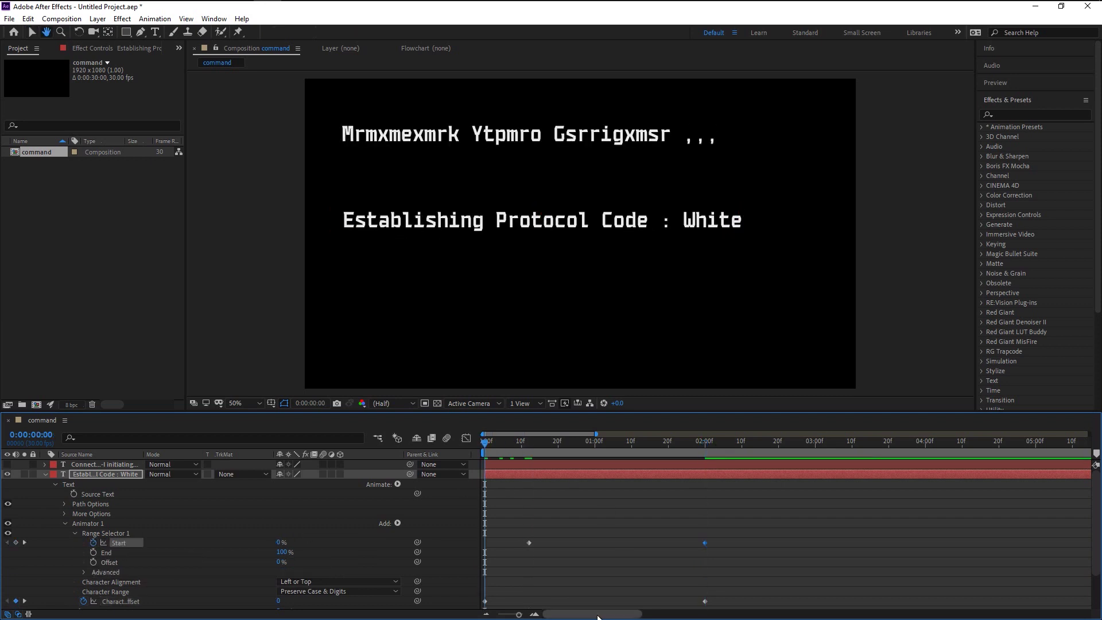
{"action": "key", "text": "space"}
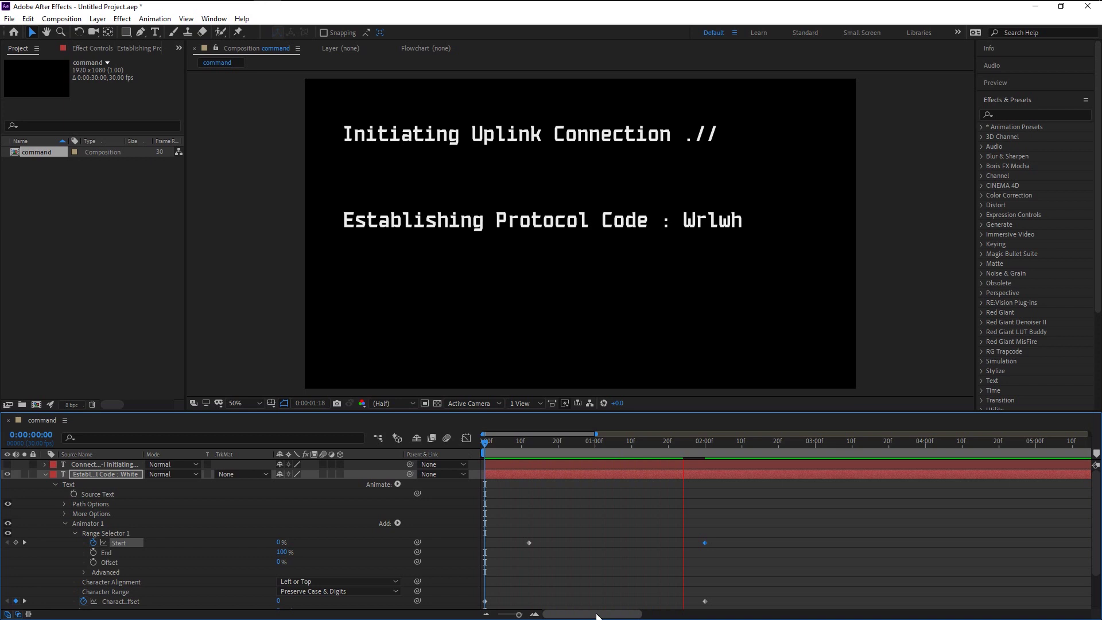
{"action": "key", "text": "space"}
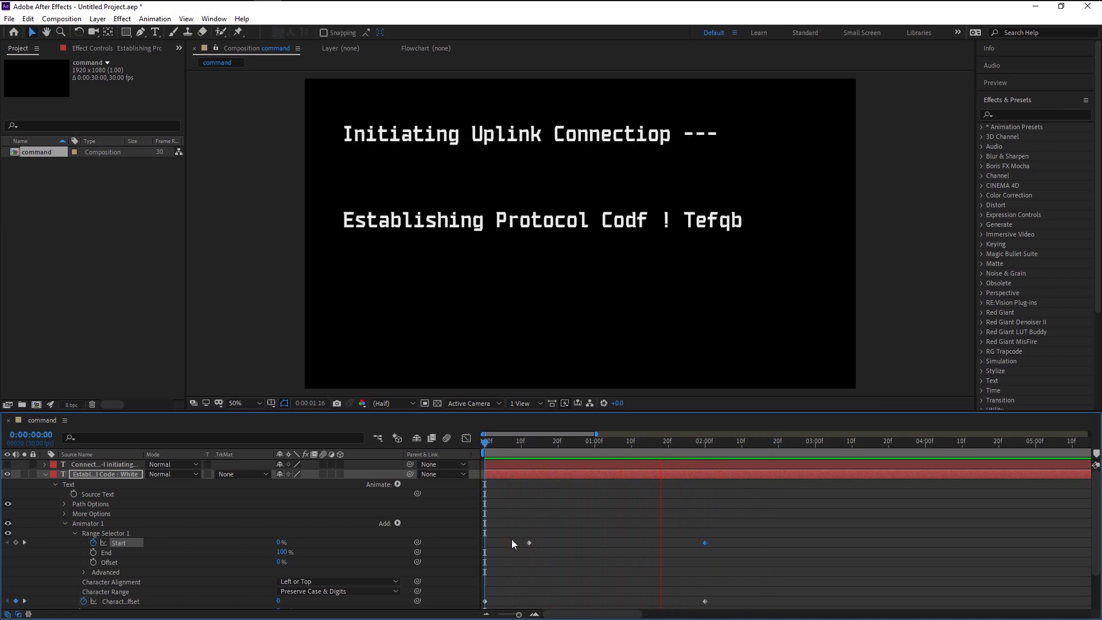
{"action": "key", "text": "space"}
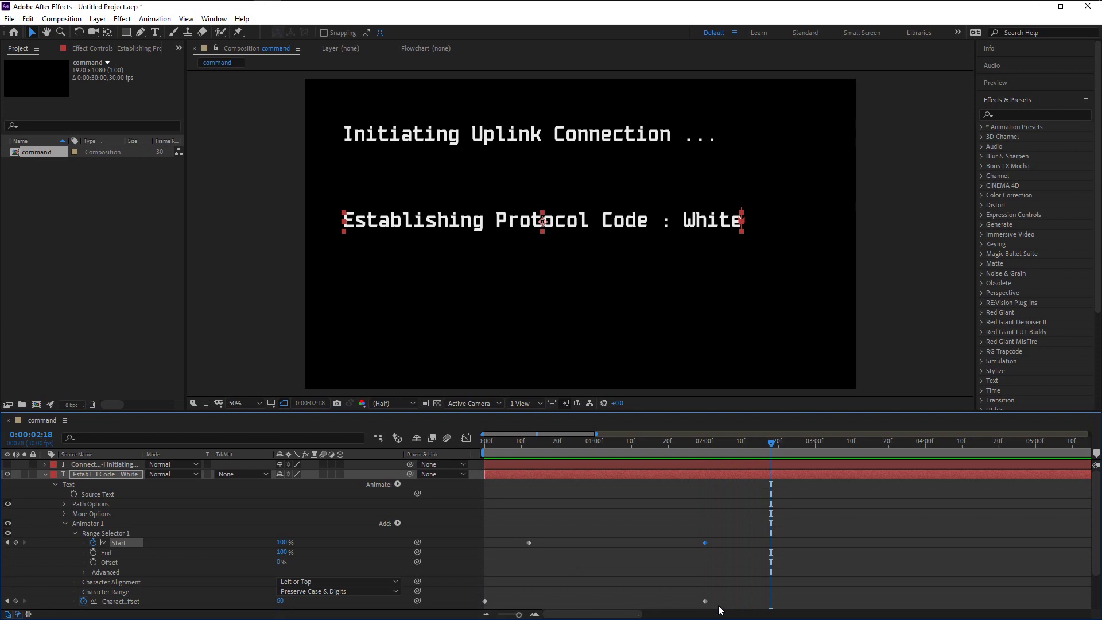
{"action": "left_click_drag", "start_coordinate": [720, 610], "coordinate": [462, 519]}
{"action": "key", "text": "F9"}
{"action": "left_click", "coordinate": [584, 579]}
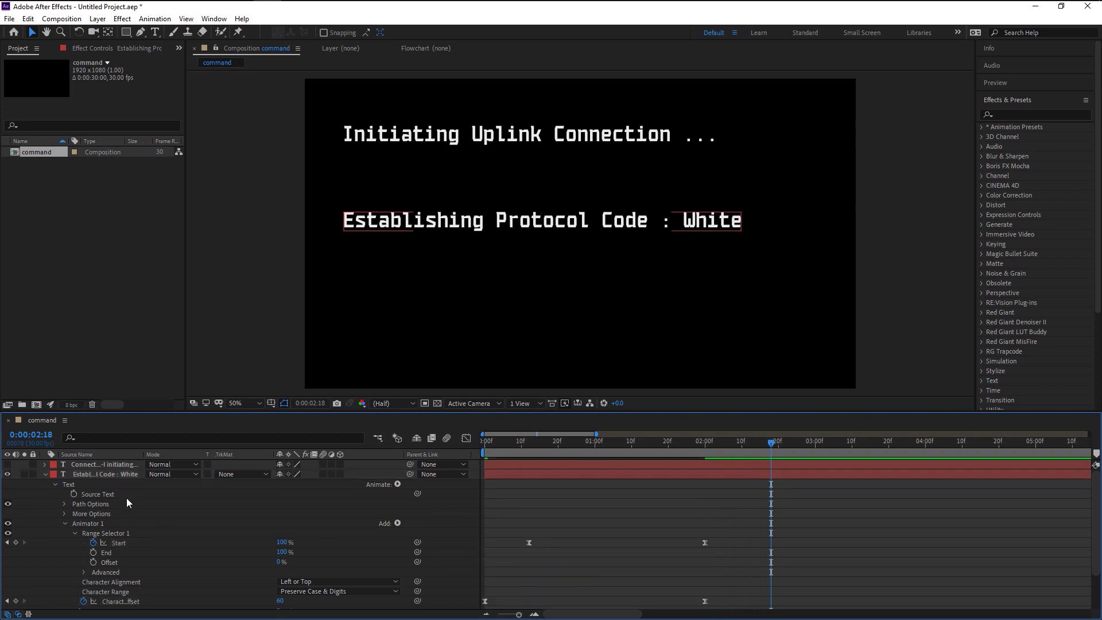
- Unhide the Connection to B-I line and add a Character Offset animator to it
{"action": "left_click", "coordinate": [46, 473]}
{"action": "left_click", "coordinate": [92, 466]}
{"action": "left_click", "coordinate": [6, 464]}
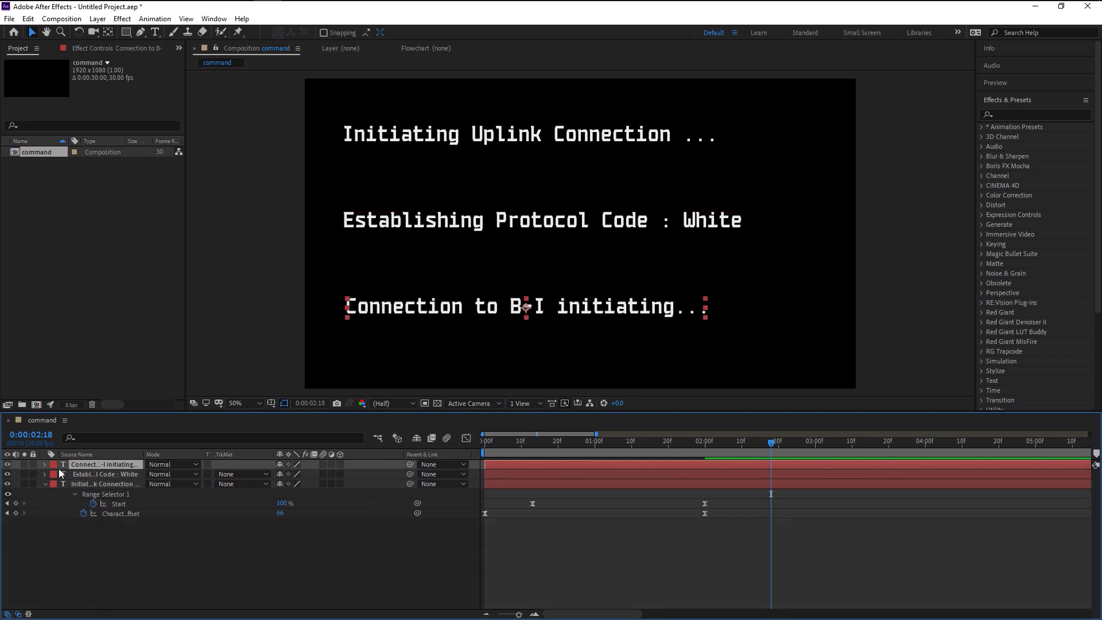
{"action": "left_click", "coordinate": [45, 464]}
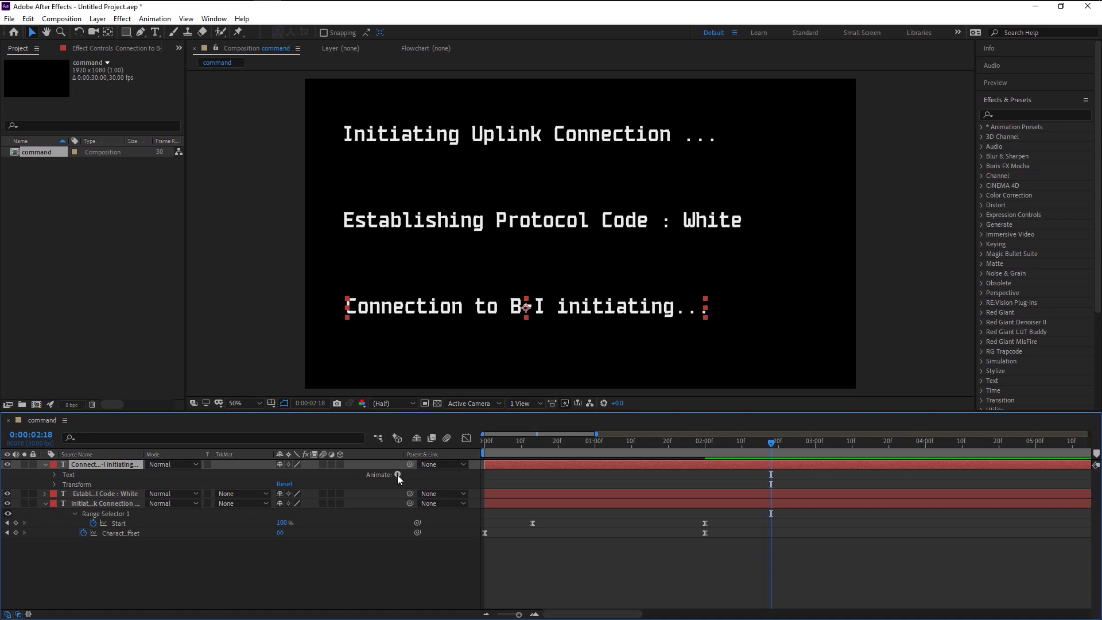
{"action": "left_click", "coordinate": [397, 474]}
{"action": "left_click", "coordinate": [446, 433]}
- Keyframe Character Offset 80 at 2 s and Start from 0% at 1 s to 100% at 2 s
{"action": "left_click", "coordinate": [602, 446]}
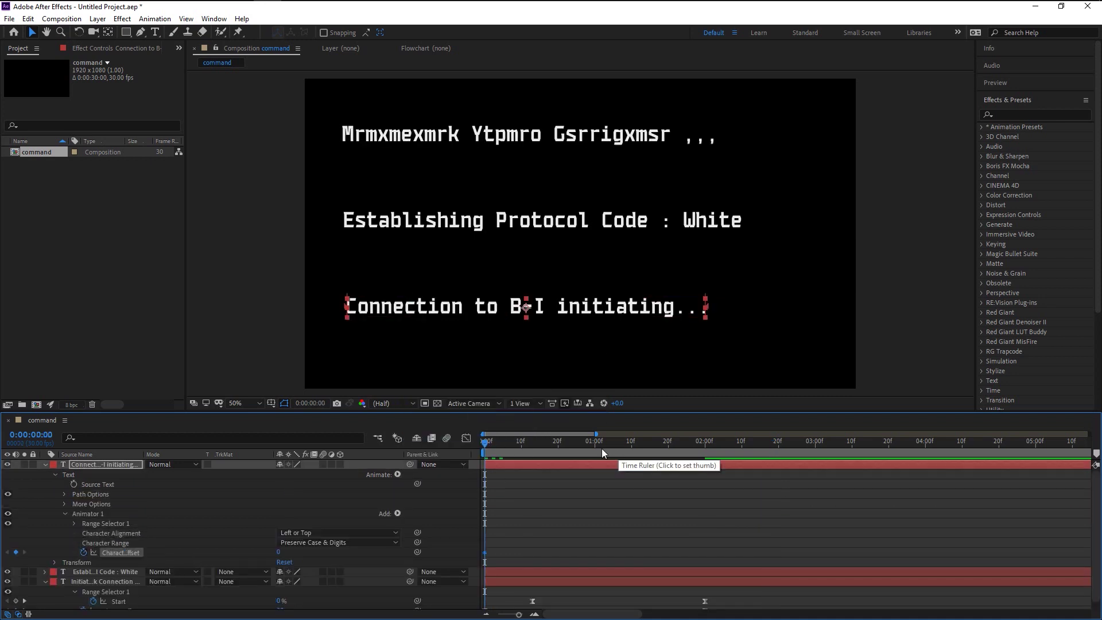
{"action": "left_click", "coordinate": [278, 552]}
{"action": "type", "text": "80"}
{"action": "key", "text": "Return"}
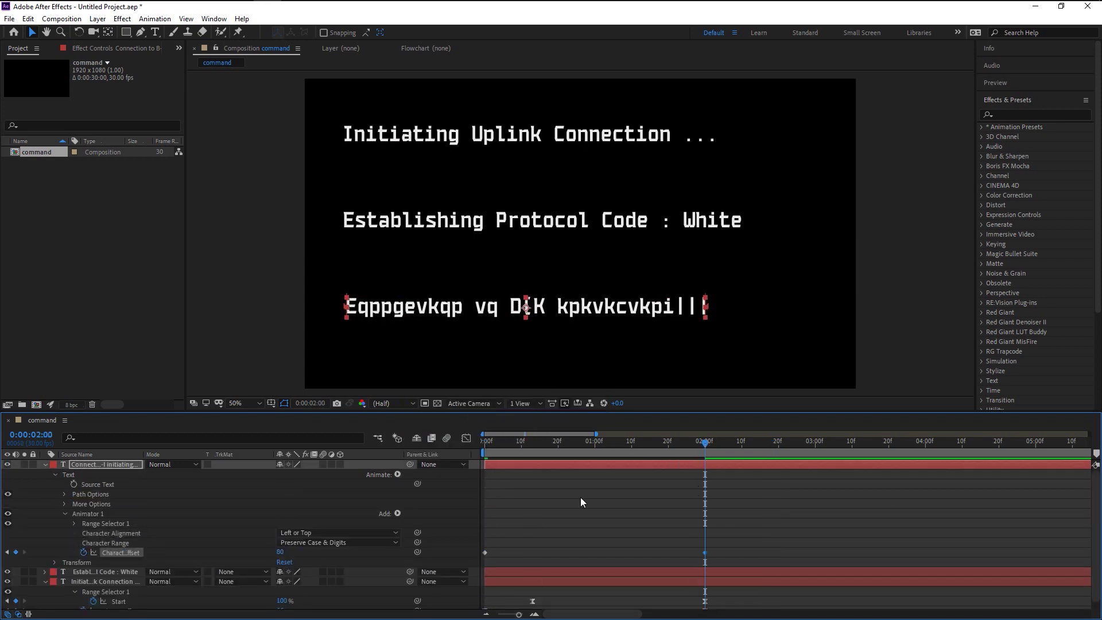
{"action": "left_click", "coordinate": [595, 442]}
{"action": "left_click", "coordinate": [74, 523]}
{"action": "left_click", "coordinate": [93, 533]}
{"action": "type", "text": "k"}
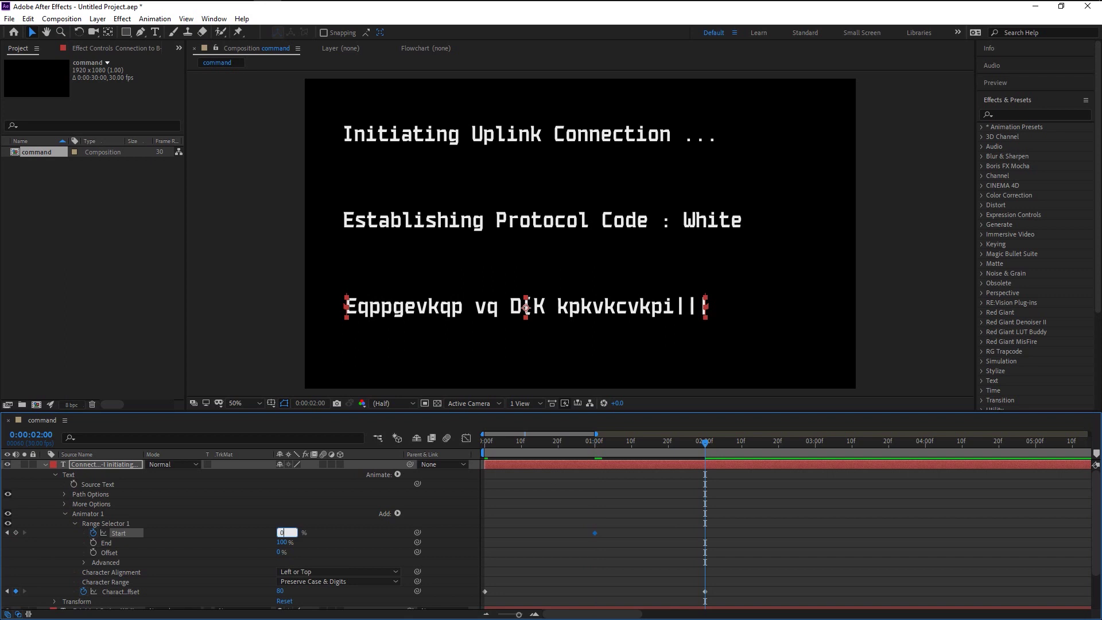
{"action": "type", "text": "100"}
{"action": "key", "text": "Return"}
- Ease the Connection line's keyframes, collapse the layers, and preview all three lines decrypting
{"action": "left_click_drag", "start_coordinate": [720, 602], "coordinate": [421, 515]}
{"action": "right_click", "coordinate": [595, 533]}
{"action": "left_click", "coordinate": [741, 401]}
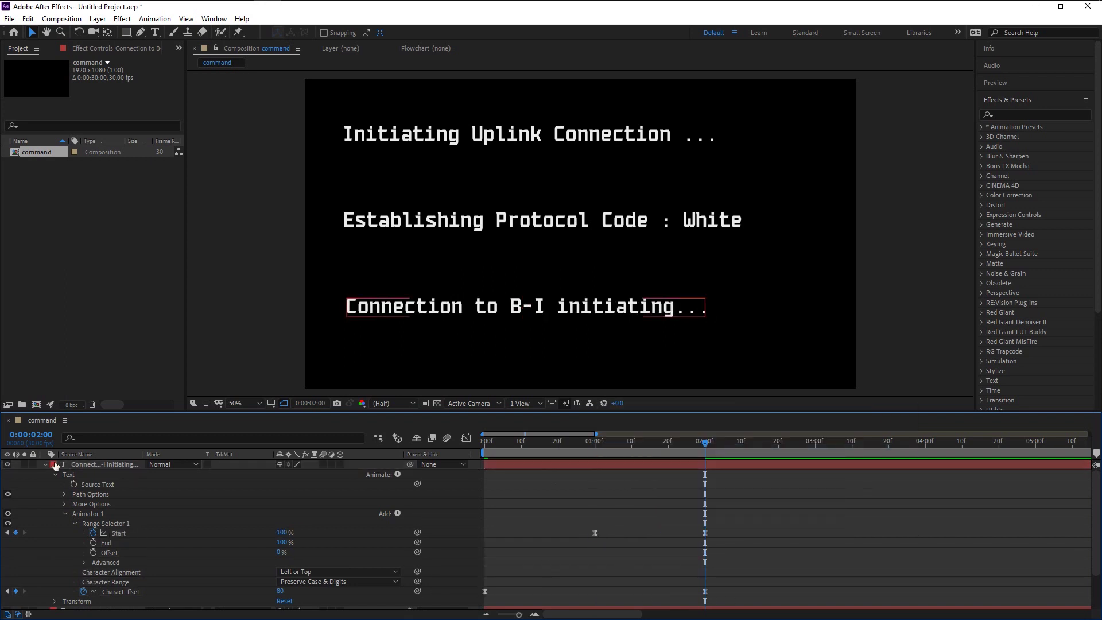
{"action": "key", "text": "Home"}
{"action": "left_click", "coordinate": [46, 464]}
{"action": "left_click", "coordinate": [447, 524]}
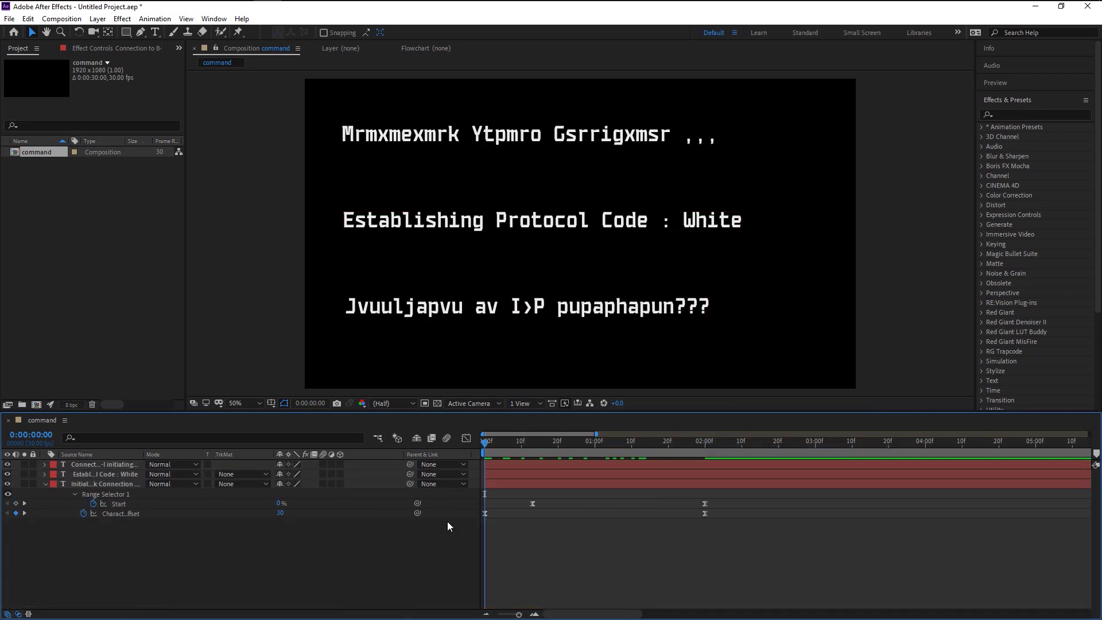
{"action": "left_click", "coordinate": [48, 484]}
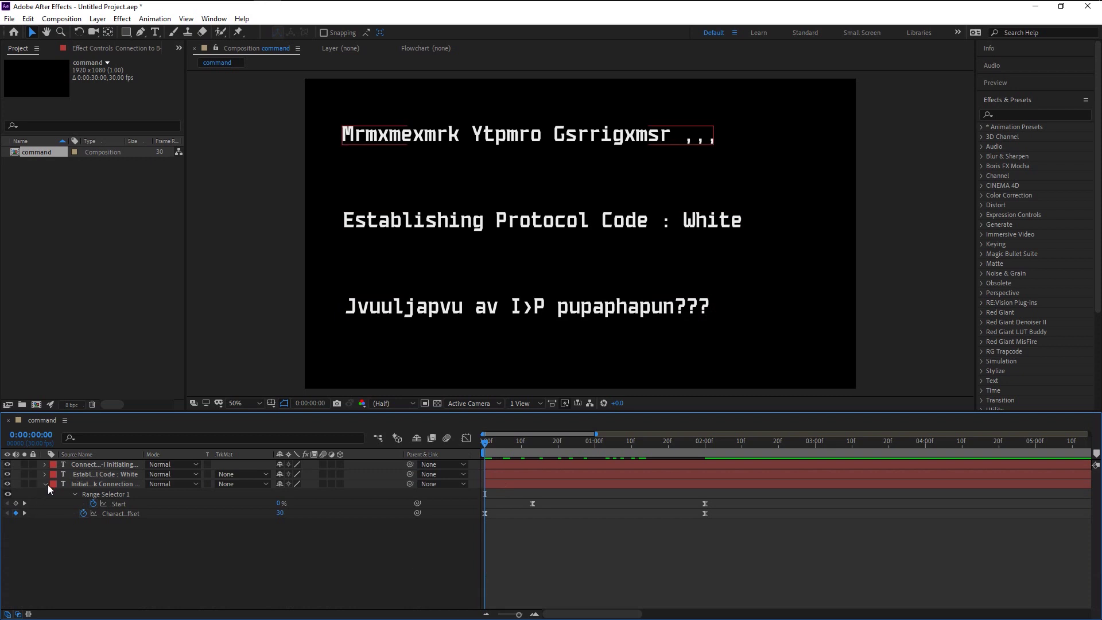
{"action": "key", "text": "u"}
{"action": "left_click", "coordinate": [280, 567]}
{"action": "key", "text": "space"}
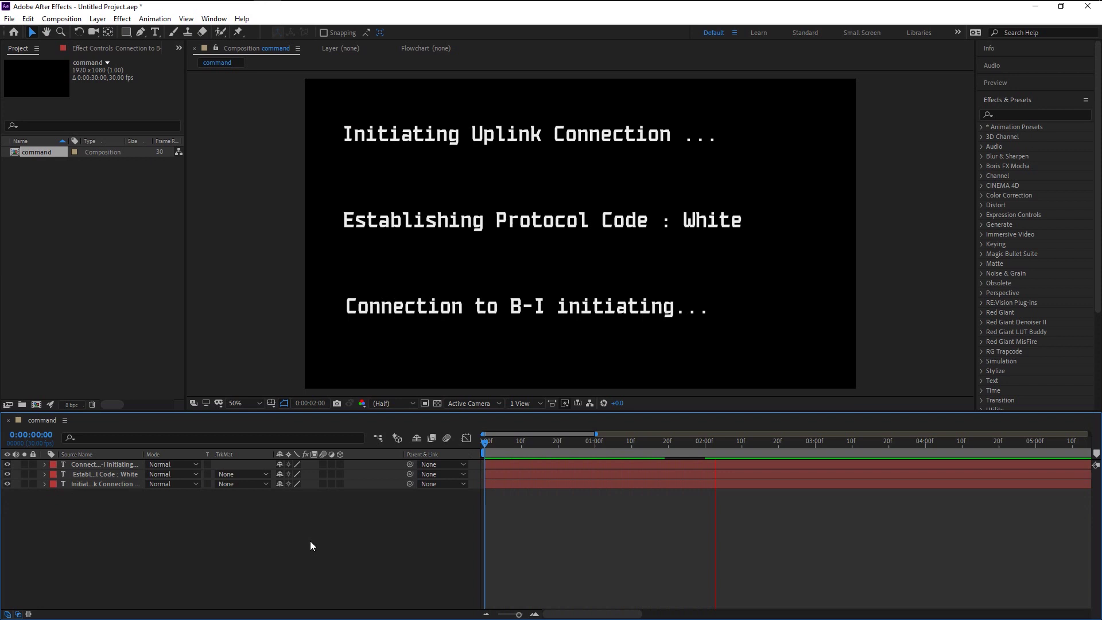
- Replay the animation preview from the beginning
{"action": "key", "text": "space"}
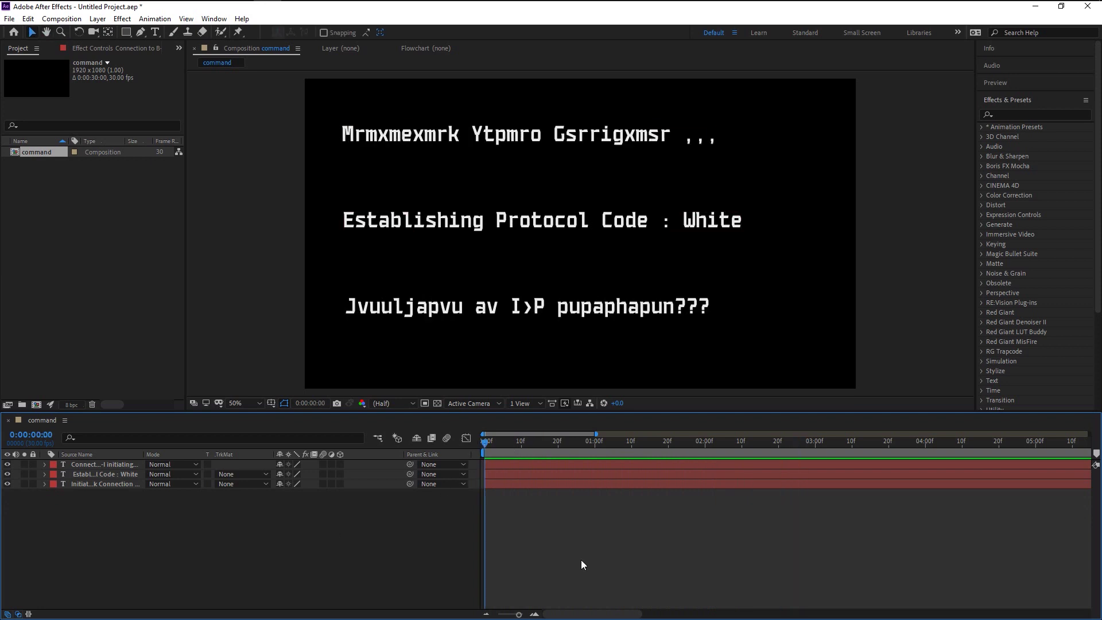
{"action": "key", "text": "space"}
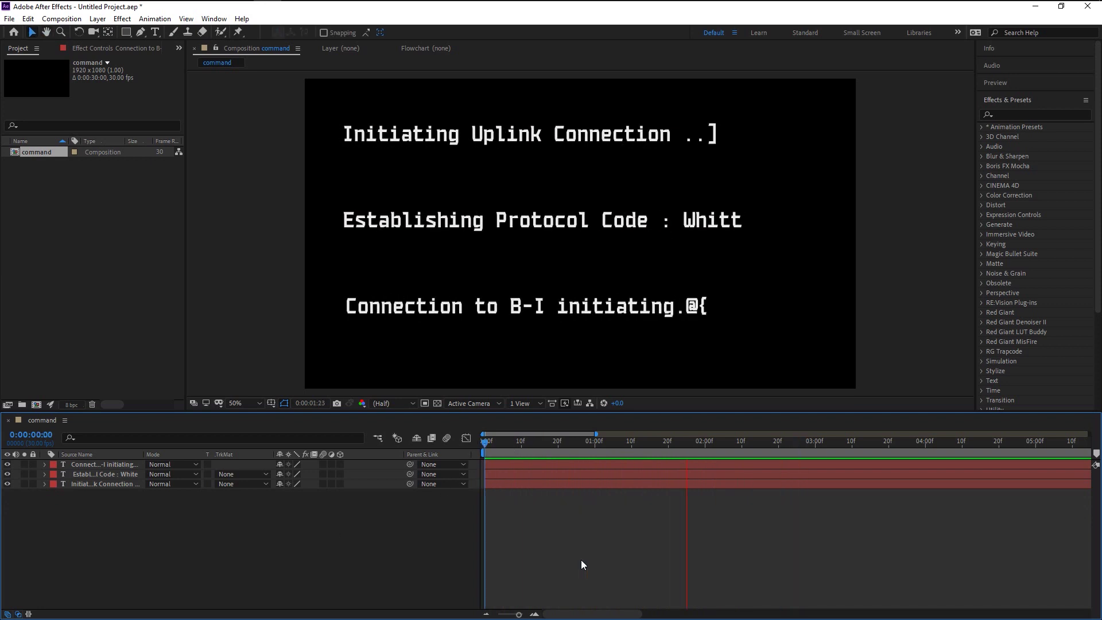
{"action": "left_click", "coordinate": [491, 445]}
{"action": "key", "text": "space"}
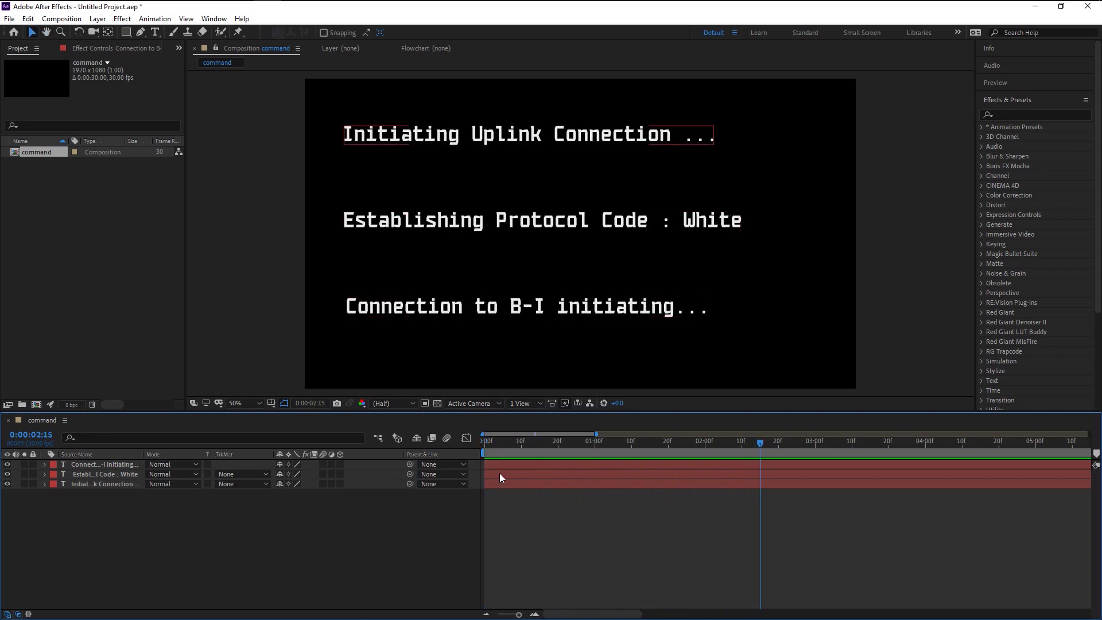
- Stagger the lines: Establishing Protocol Code starts at 2 seconds, Connection to B-I at 4 seconds
{"action": "left_click", "coordinate": [499, 474]}
{"action": "left_click_drag", "start_coordinate": [515, 443], "coordinate": [705, 448]}
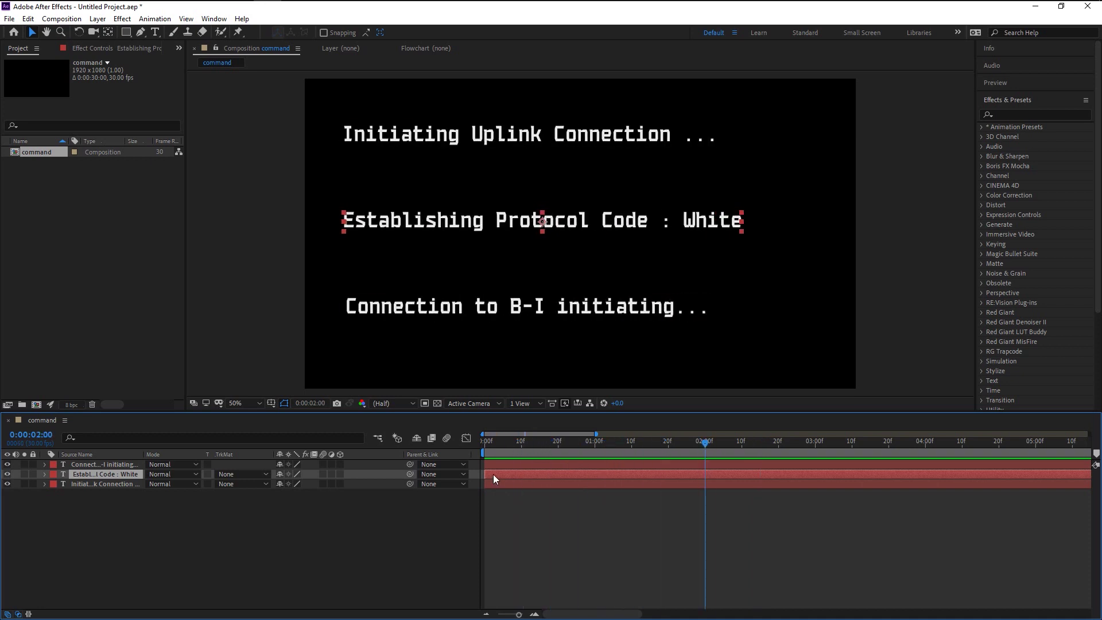
{"action": "left_click_drag", "start_coordinate": [493, 474], "coordinate": [707, 476]}
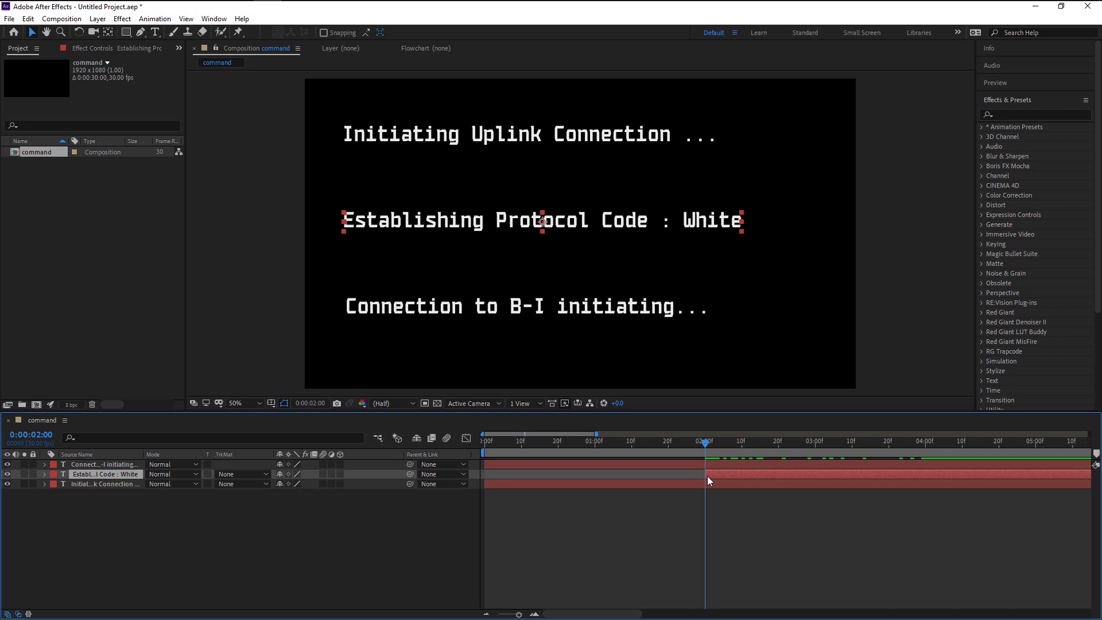
{"action": "left_click", "coordinate": [496, 464]}
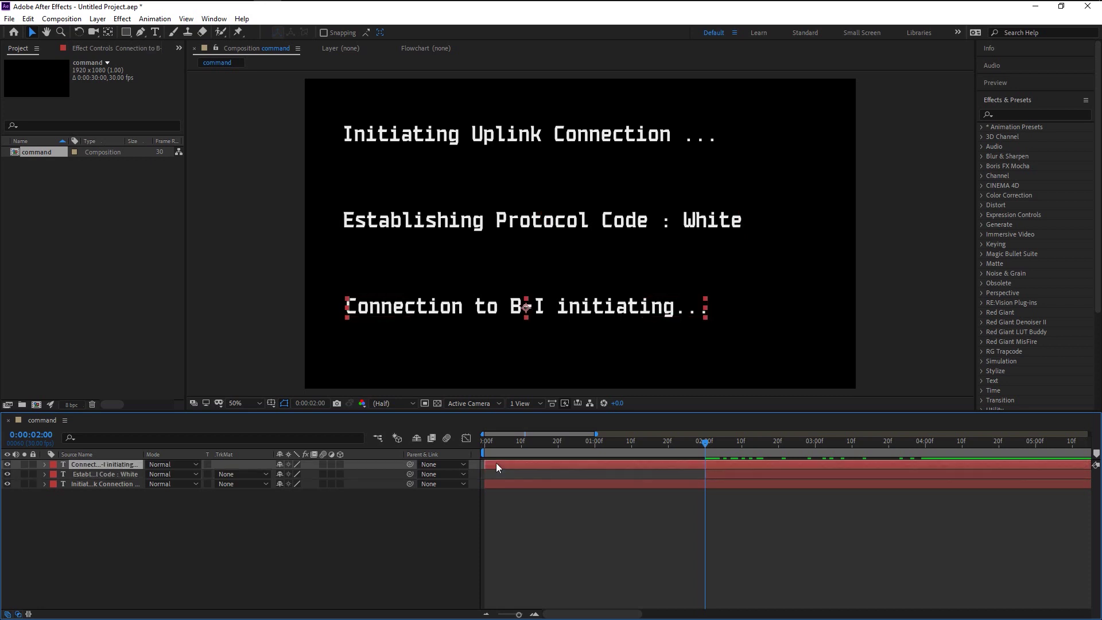
{"action": "left_click", "coordinate": [818, 441]}
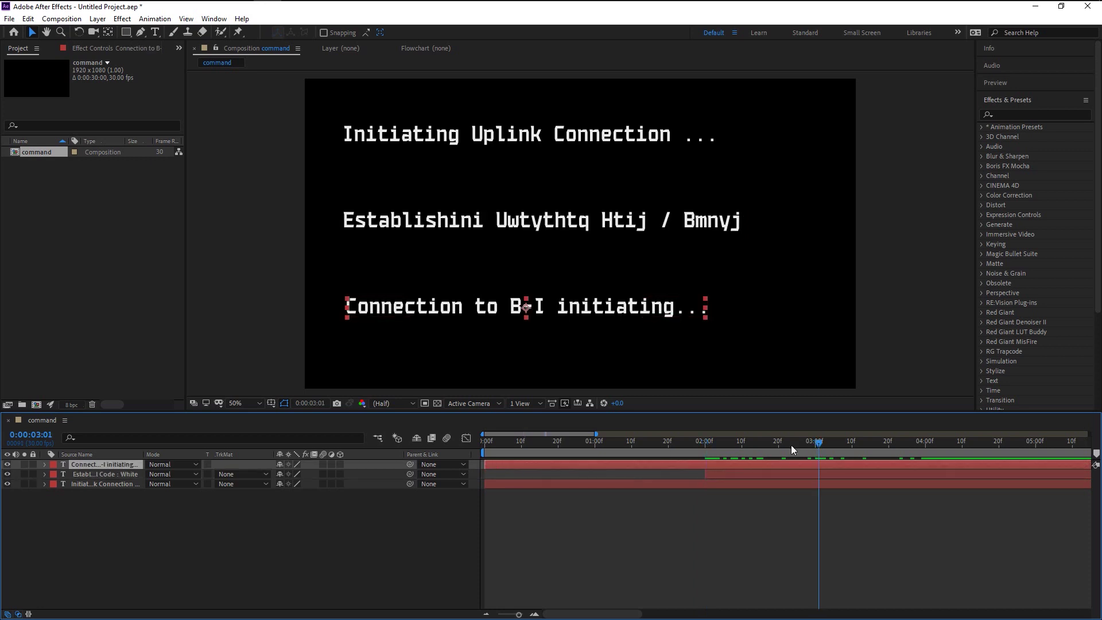
{"action": "left_click_drag", "start_coordinate": [817, 442], "coordinate": [929, 445]}
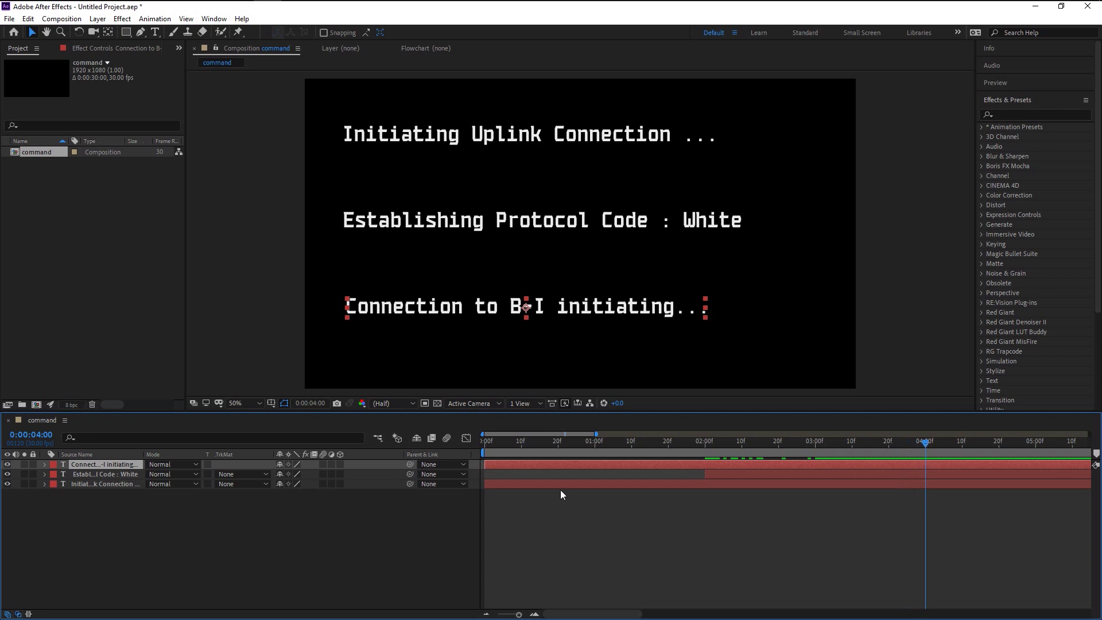
{"action": "left_click_drag", "start_coordinate": [498, 467], "coordinate": [934, 460]}
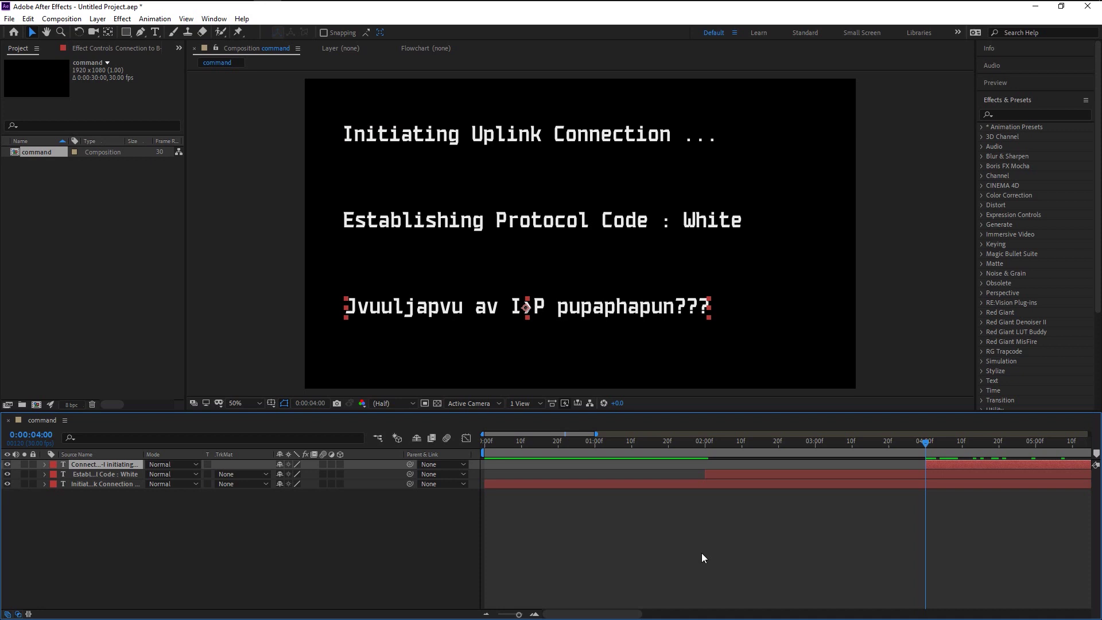
{"action": "left_click", "coordinate": [627, 539]}
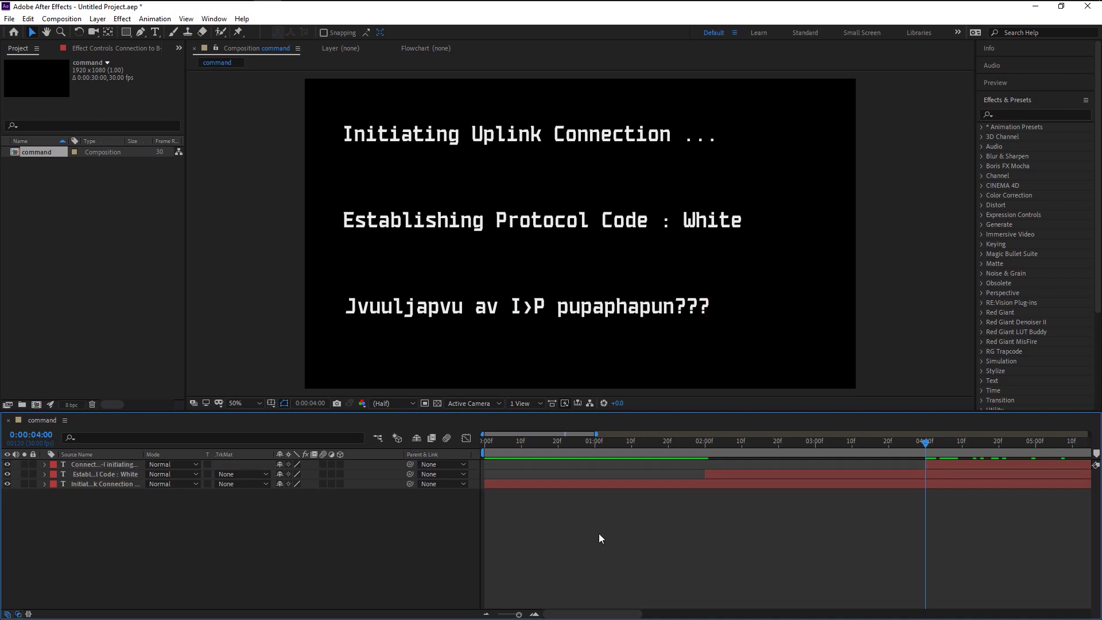
- Shift all three text layers slightly later so the first frame is black
{"action": "key", "text": "Home"}
{"action": "left_click", "coordinate": [116, 485]}
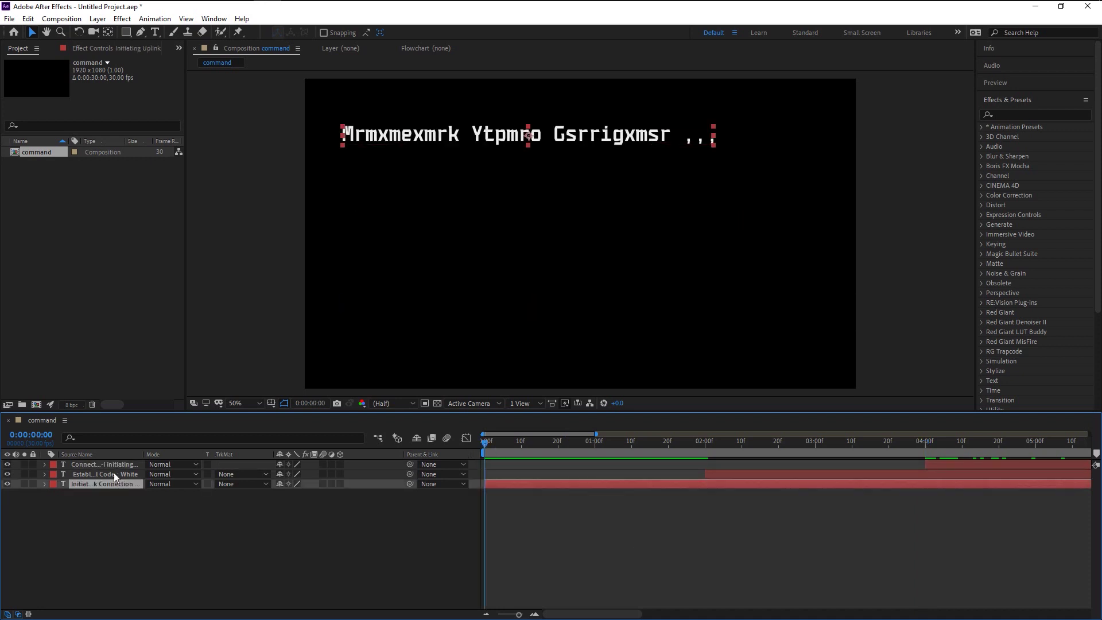
{"action": "key", "text": "ctrl+a"}
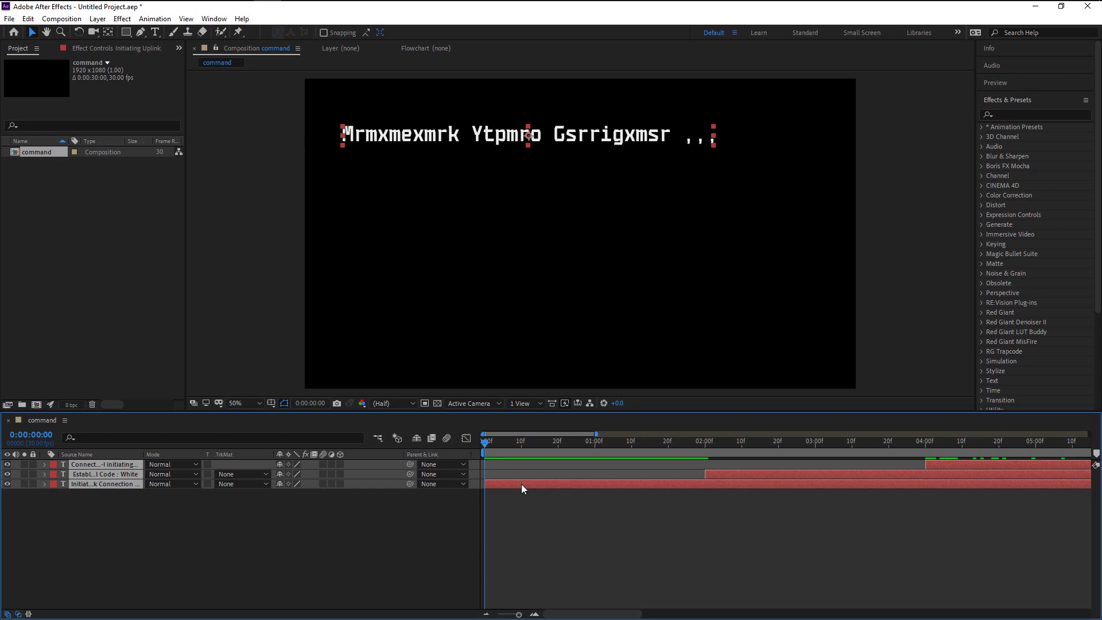
{"action": "left_click_drag", "start_coordinate": [521, 484], "coordinate": [536, 484]}
{"action": "left_click", "coordinate": [556, 536]}
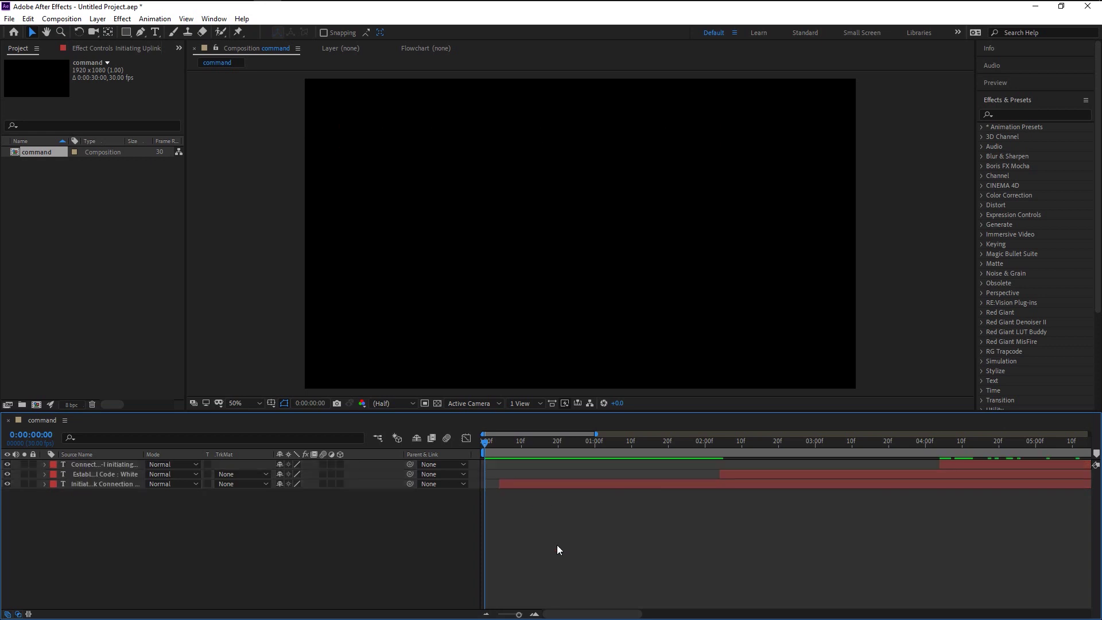
- Preview the staggered animation and zoom out to the full 30-second timeline
{"action": "key", "text": "space"}
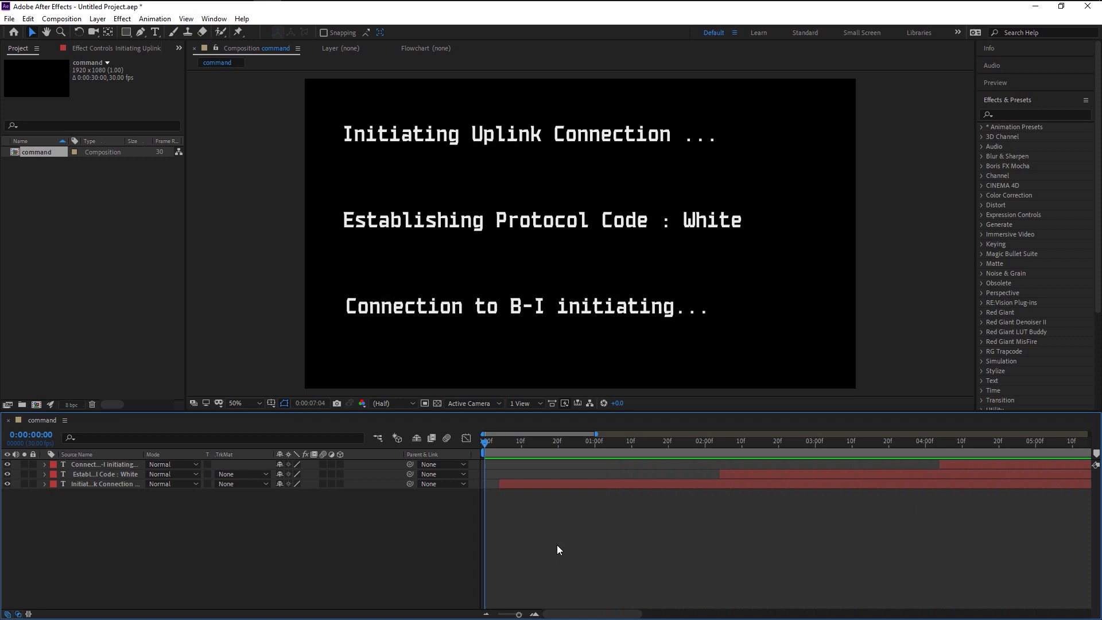
{"action": "key", "text": "space"}
{"action": "key", "text": "minus"}
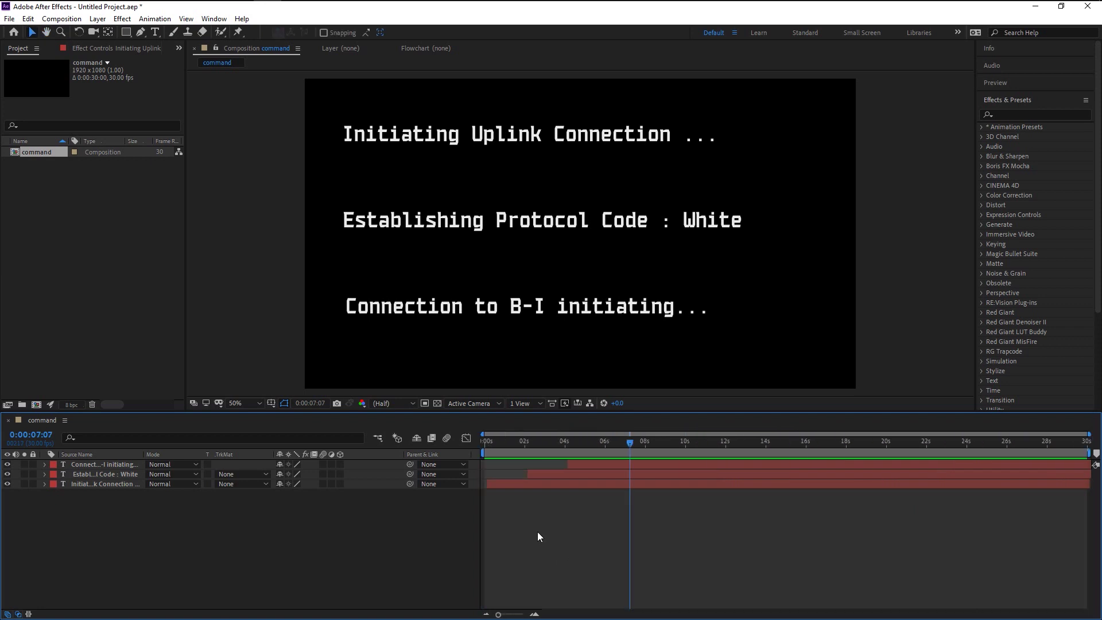
{"action": "left_click", "coordinate": [488, 443]}
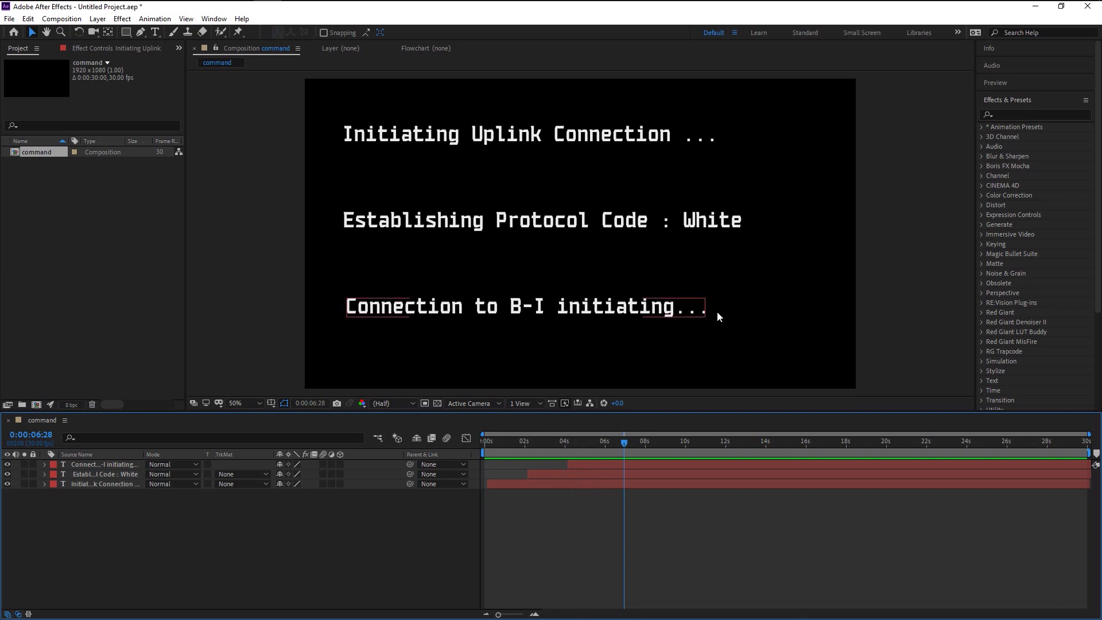
- Delete the trailing dots from the 'Connection to B-I initiating' line
{"action": "left_click", "coordinate": [694, 311]}
{"action": "key", "text": "t"}
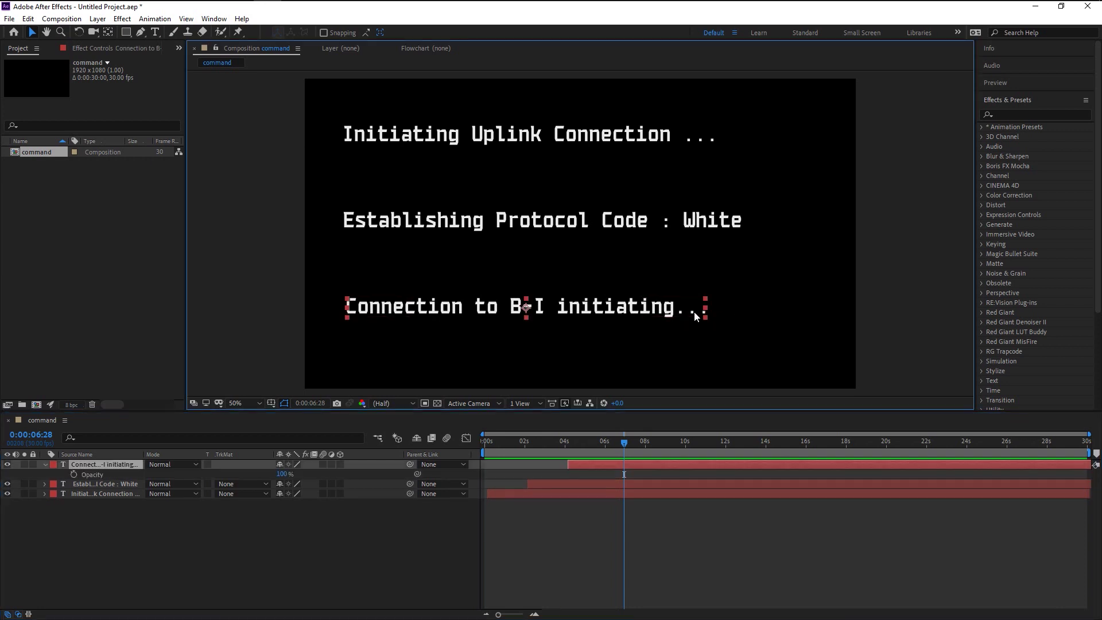
{"action": "key", "text": "ctrl+t"}
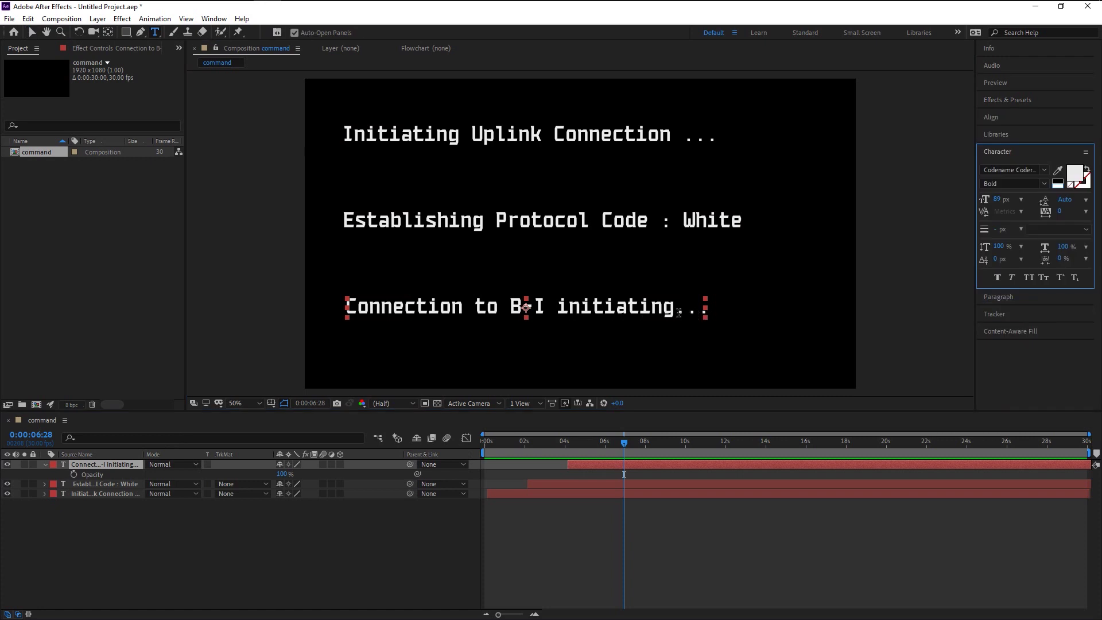
{"action": "left_click", "coordinate": [679, 313]}
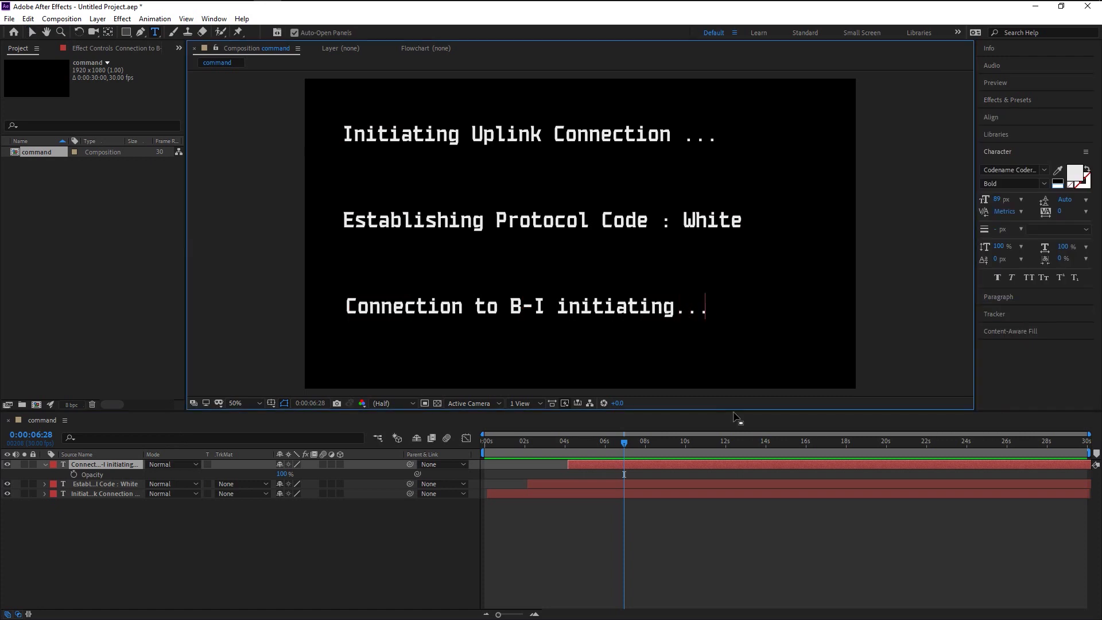
{"action": "key", "text": "BackSpace"}
{"action": "key", "text": "BackSpace"}
{"action": "key", "text": "BackSpace"}
{"action": "left_click", "coordinate": [131, 531]}
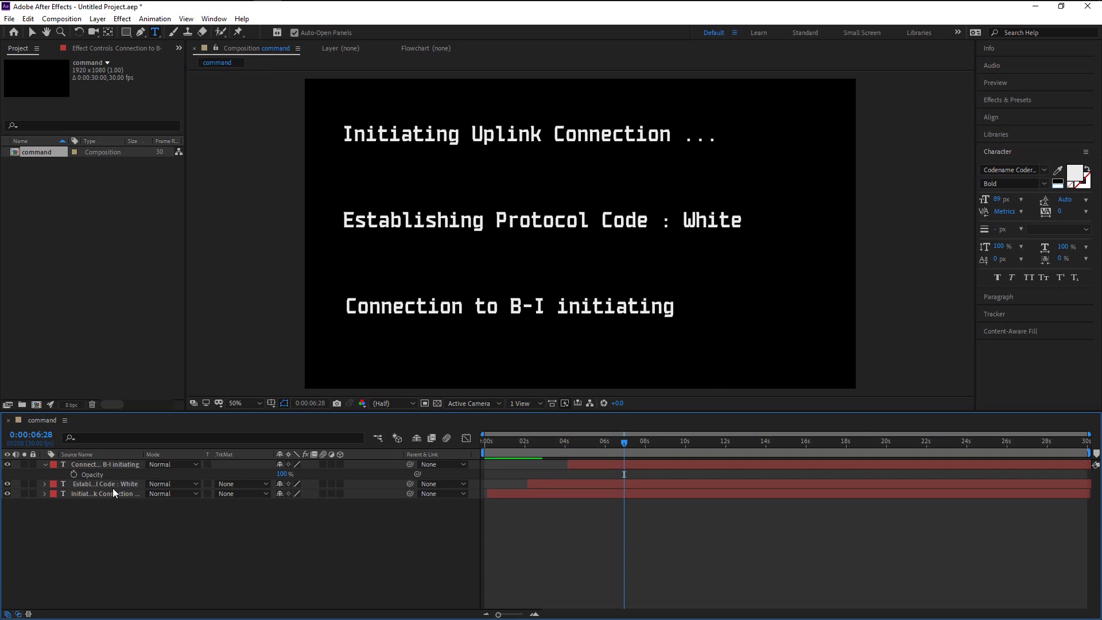
{"action": "left_click", "coordinate": [81, 465]}
{"action": "left_click", "coordinate": [46, 466]}
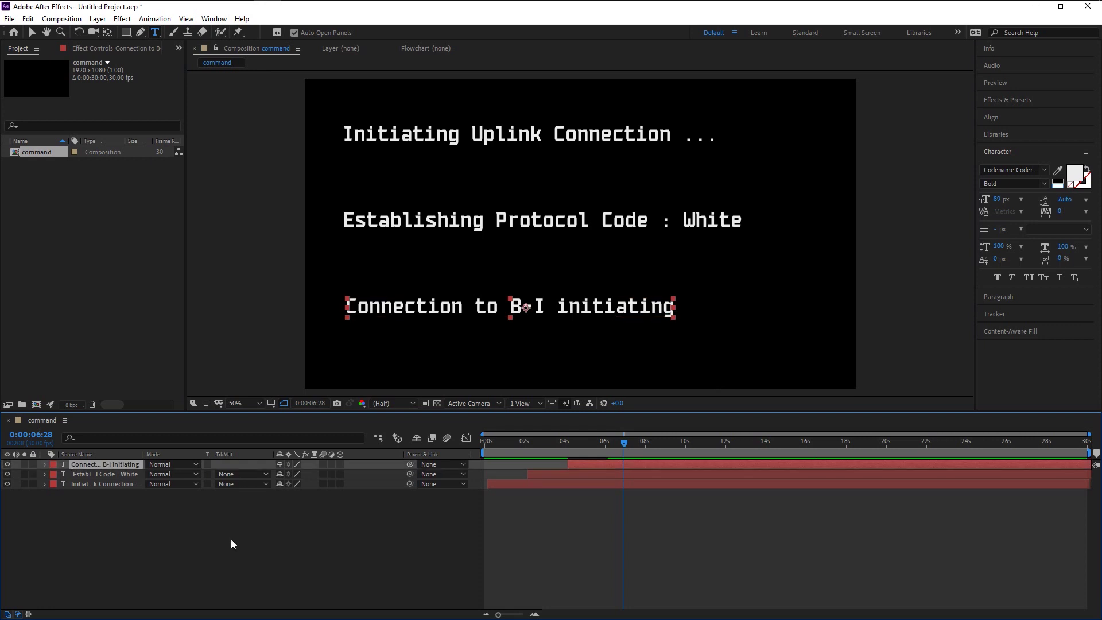
{"action": "left_click", "coordinate": [234, 540]}
- Create a separate dots text layer, centre its anchor and place it right after 'initiating'
{"action": "left_click", "coordinate": [703, 323]}
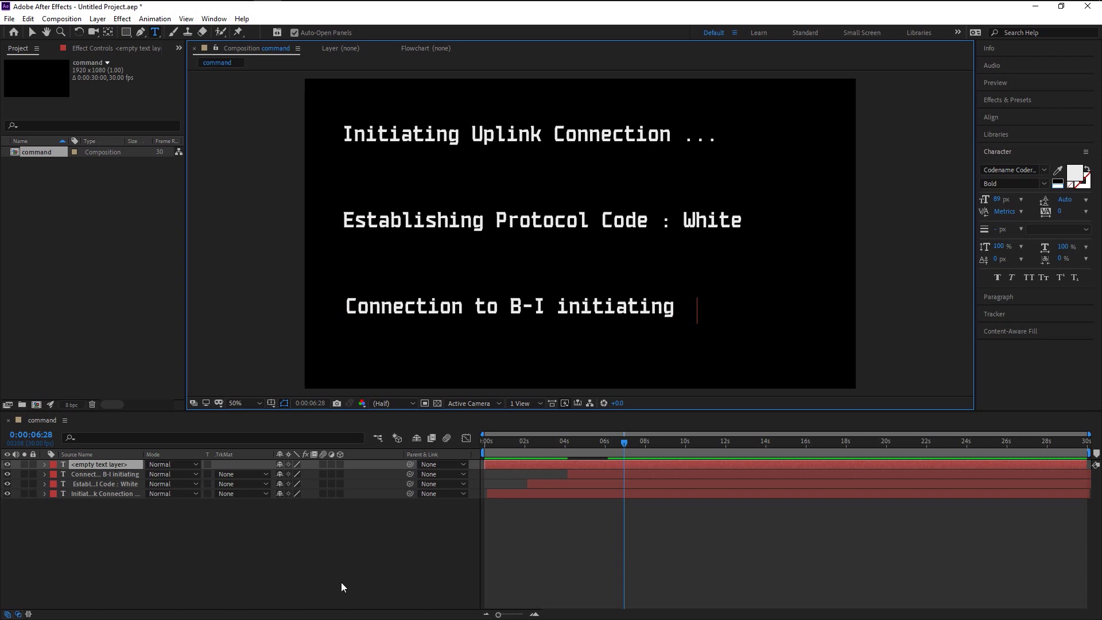
{"action": "type", "text": "..."}
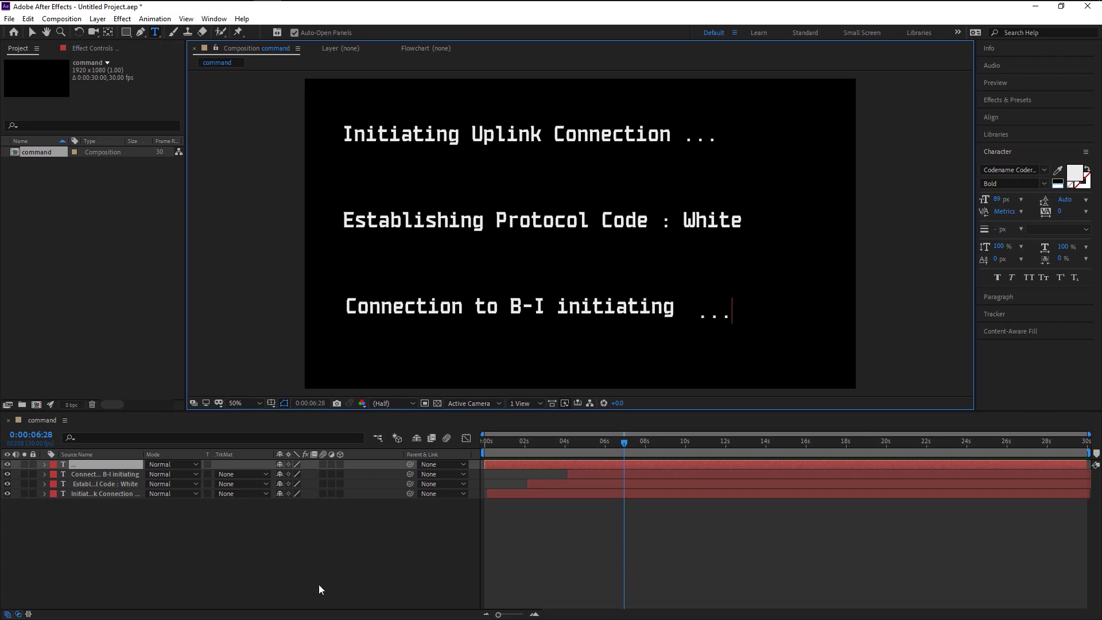
{"action": "left_click", "coordinate": [164, 514]}
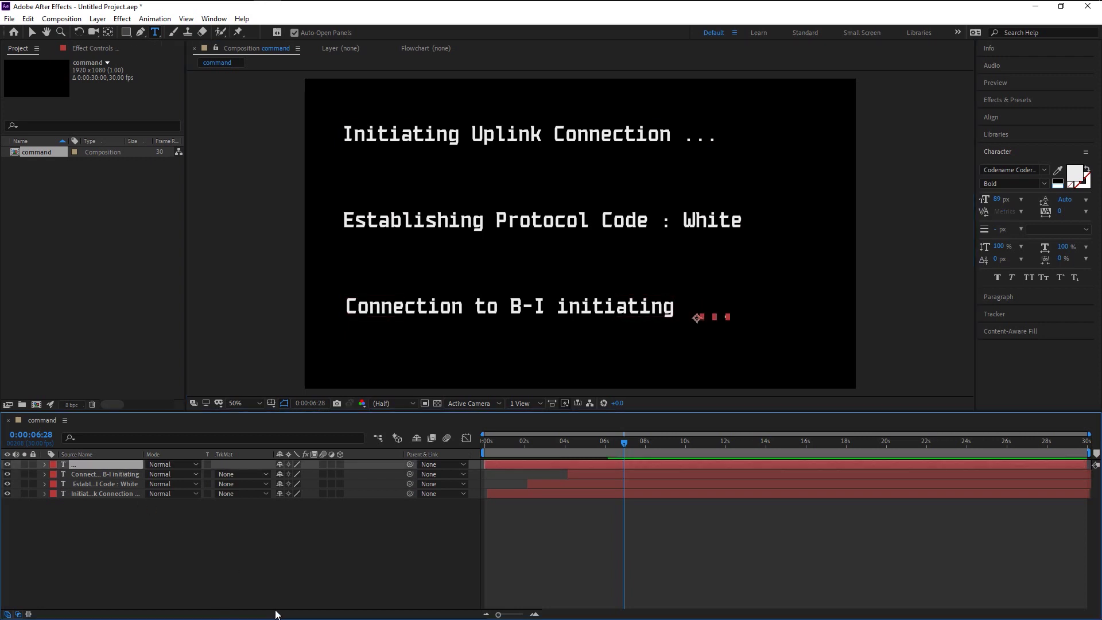
{"action": "key", "text": "v"}
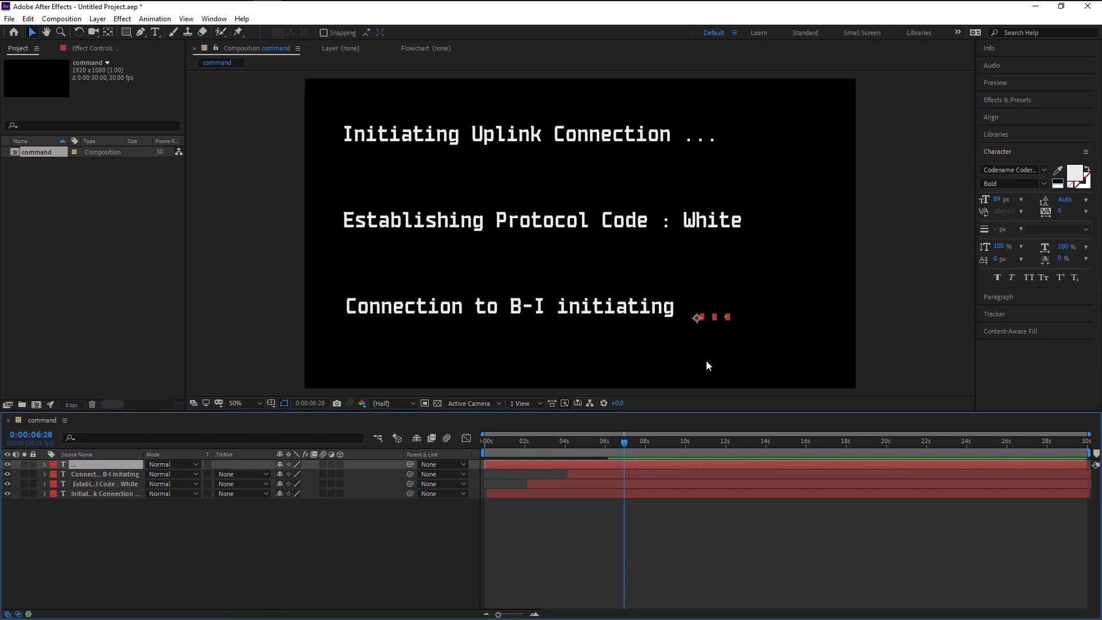
{"action": "key", "text": "ctrl+alt+Home"}
{"action": "left_click", "coordinate": [715, 319]}
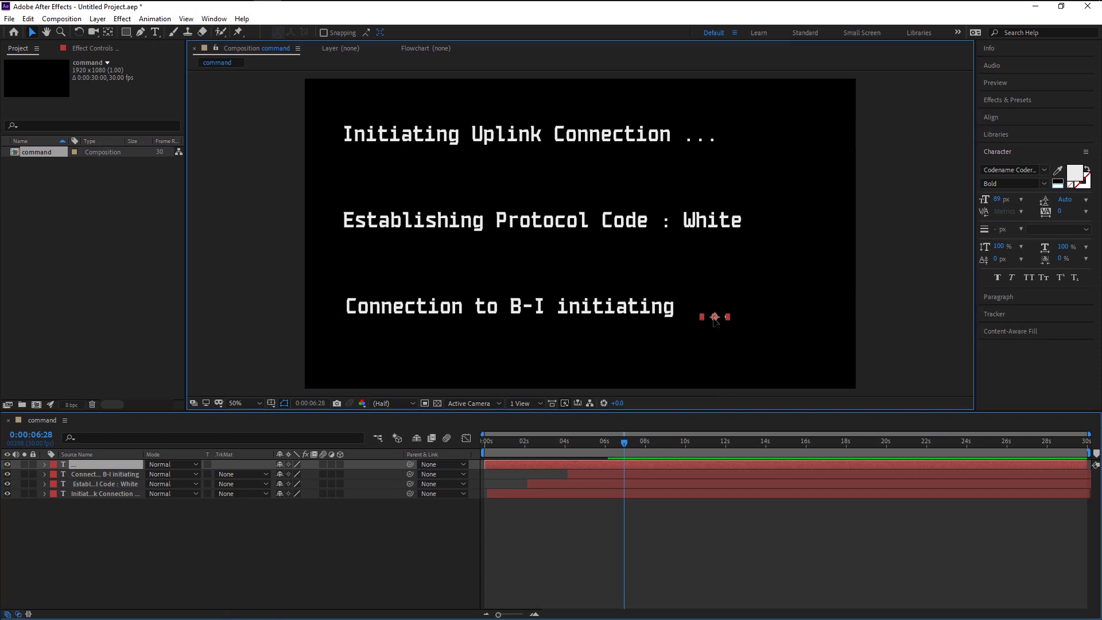
{"action": "left_click_drag", "start_coordinate": [714, 319], "coordinate": [697, 317]}
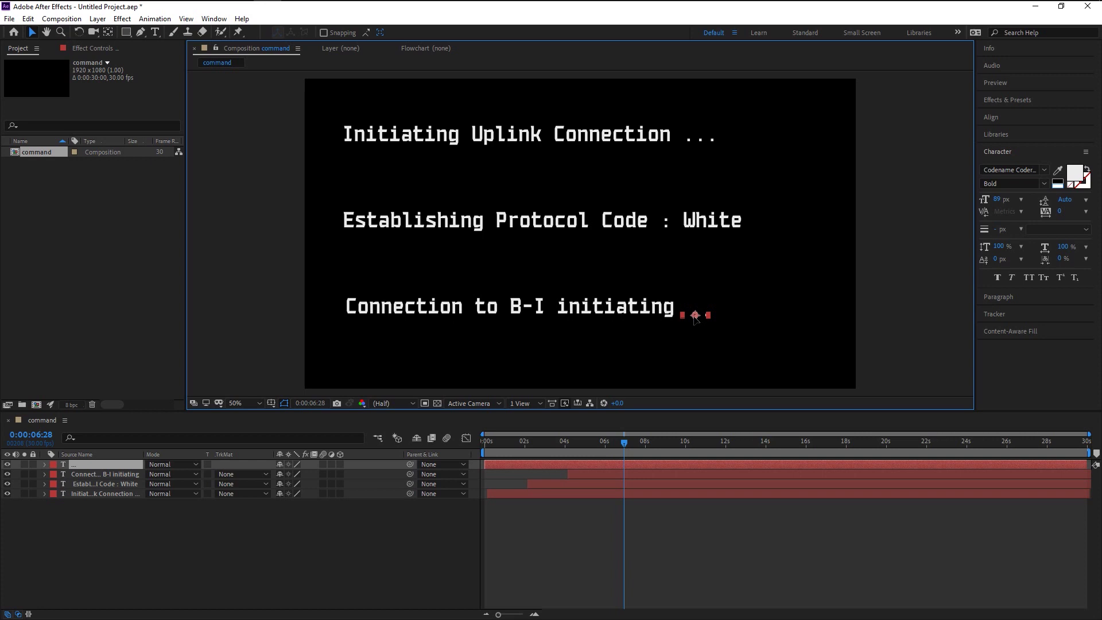
{"action": "left_click", "coordinate": [326, 549]}
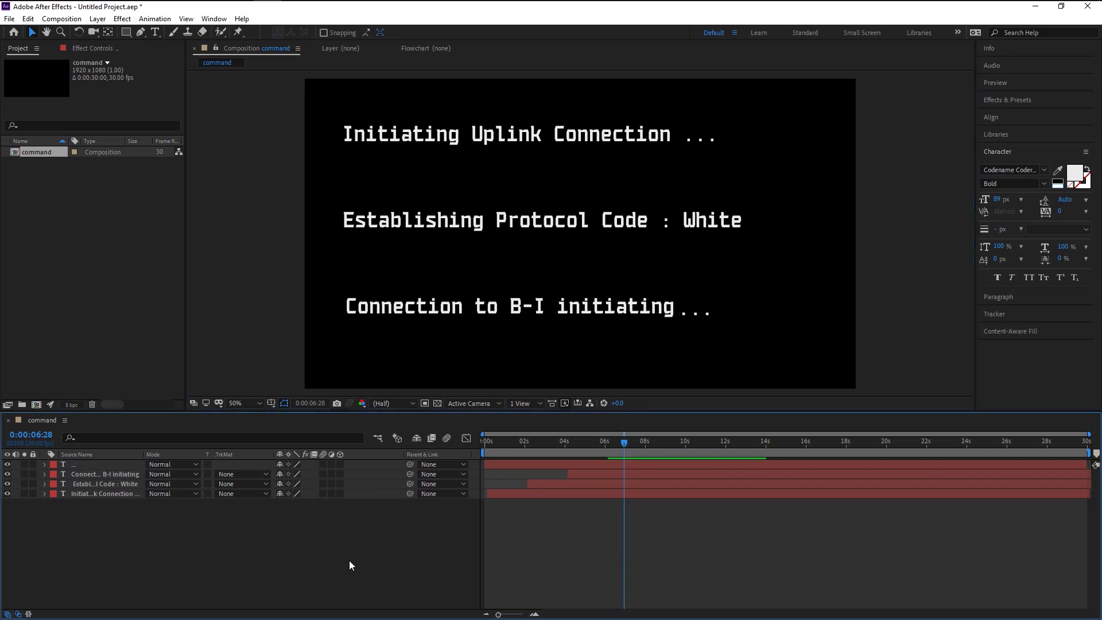
{"action": "left_click", "coordinate": [44, 464]}
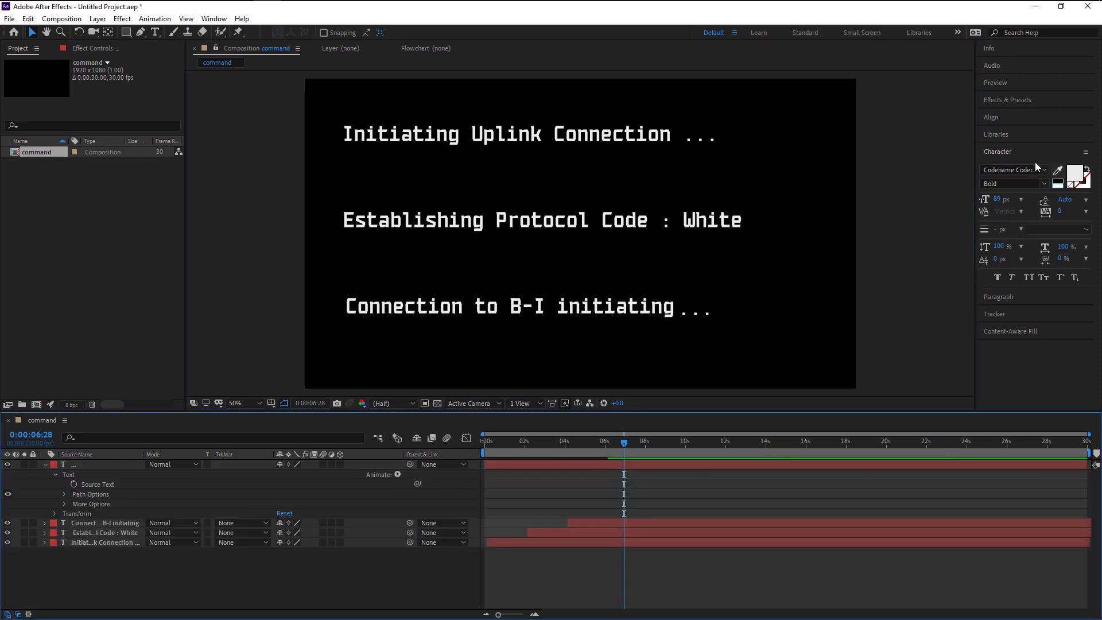
- Apply the Wiggly Stroke Width preset, found by searching 'stroke', to the dots layer
{"action": "left_click", "coordinate": [1007, 106]}
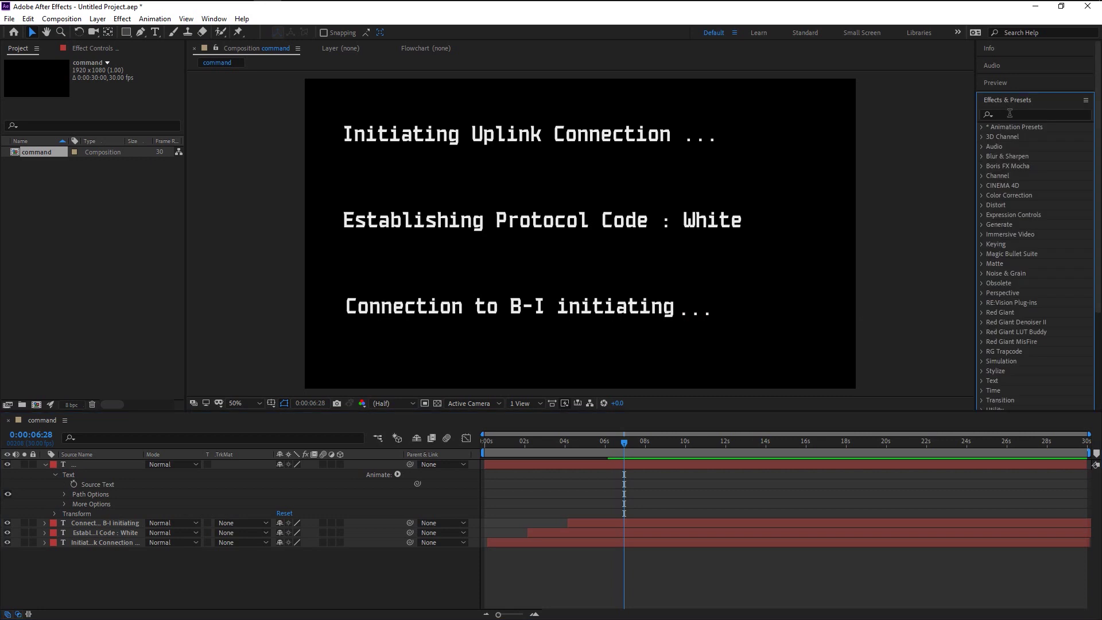
{"action": "left_click", "coordinate": [1010, 114]}
{"action": "type", "text": "stroke"}
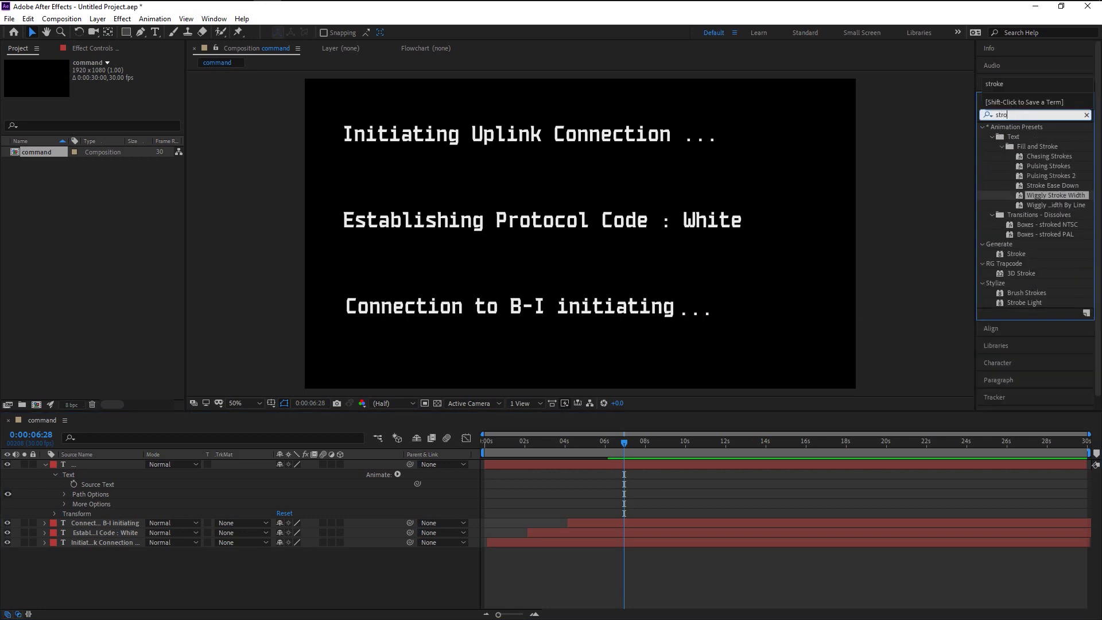
{"action": "left_click", "coordinate": [1044, 195]}
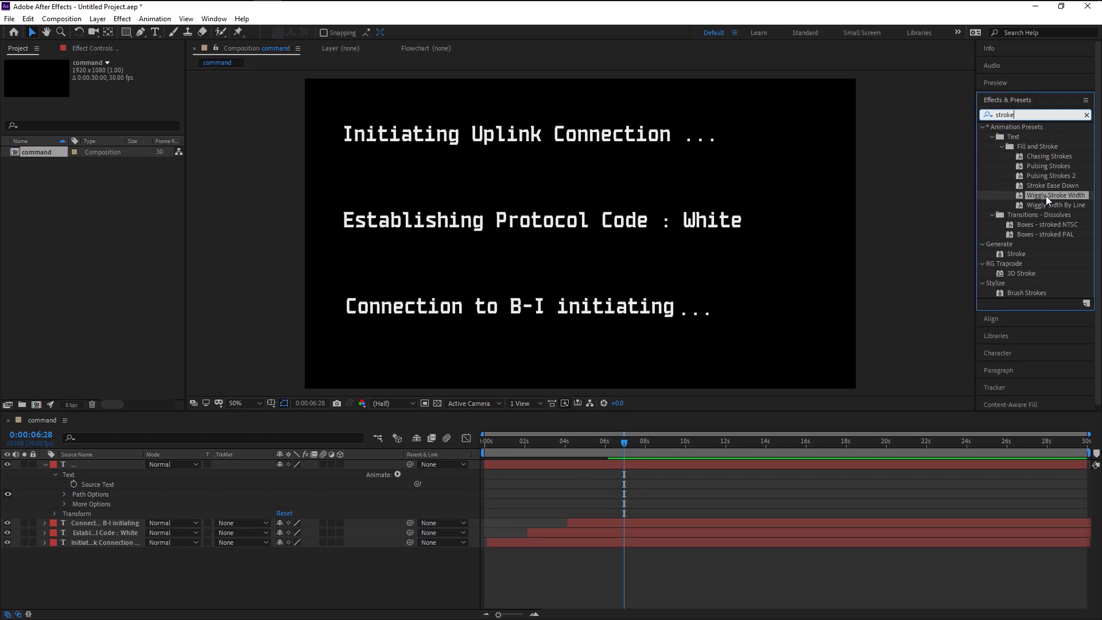
{"action": "mouse_move", "coordinate": [1045, 195]}
{"action": "left_mouse_down"}
{"action": "mouse_move", "coordinate": [319, 390]}
{"action": "mouse_move", "coordinate": [119, 474]}
{"action": "mouse_move", "coordinate": [115, 466]}
{"action": "left_mouse_up"}
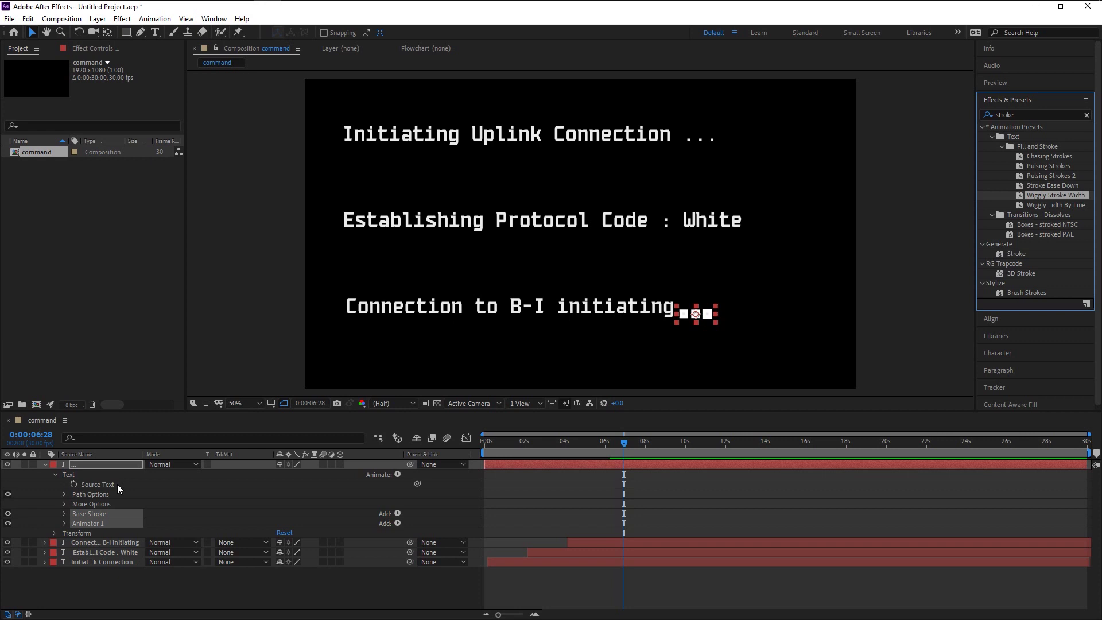
{"action": "left_click", "coordinate": [179, 535]}
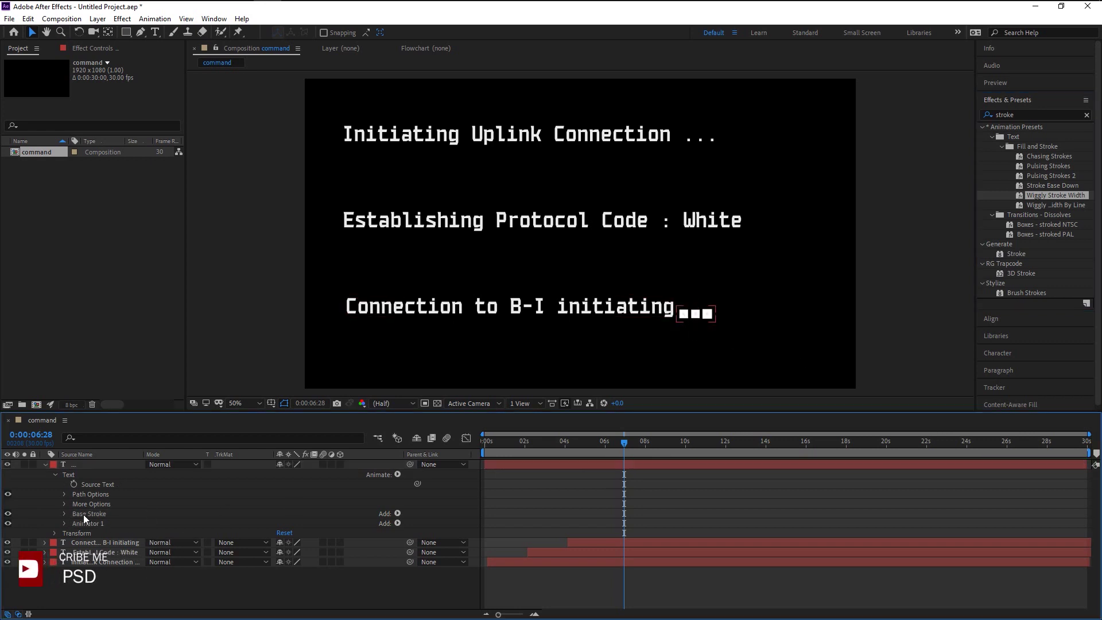
- Set the Base Stroke colour to green 2B9800
{"action": "left_click", "coordinate": [63, 512]}
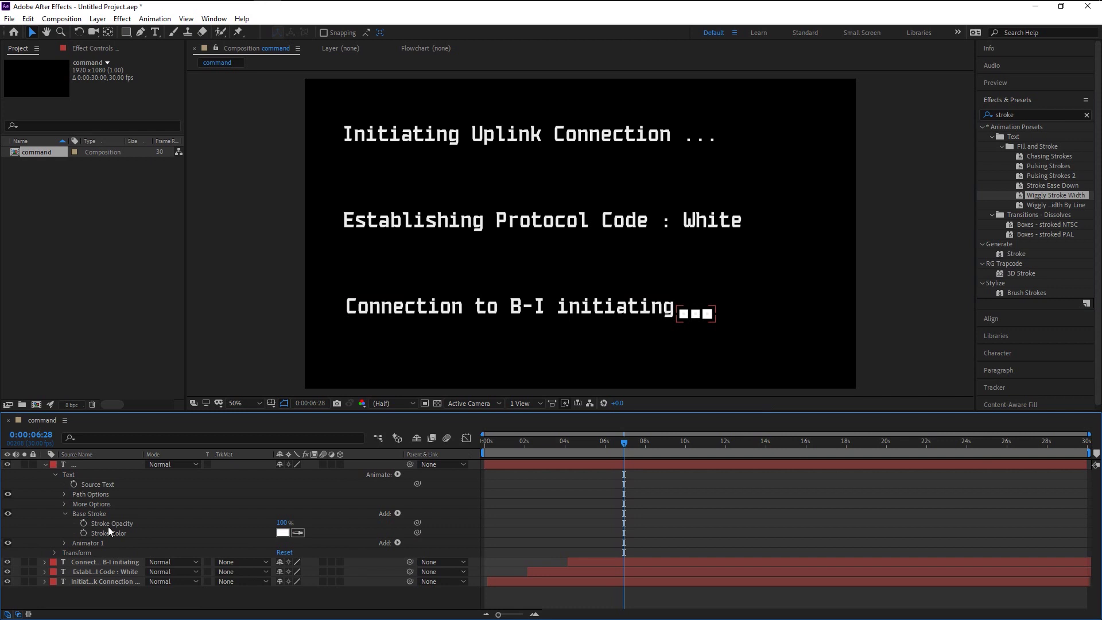
{"action": "left_click", "coordinate": [281, 534]}
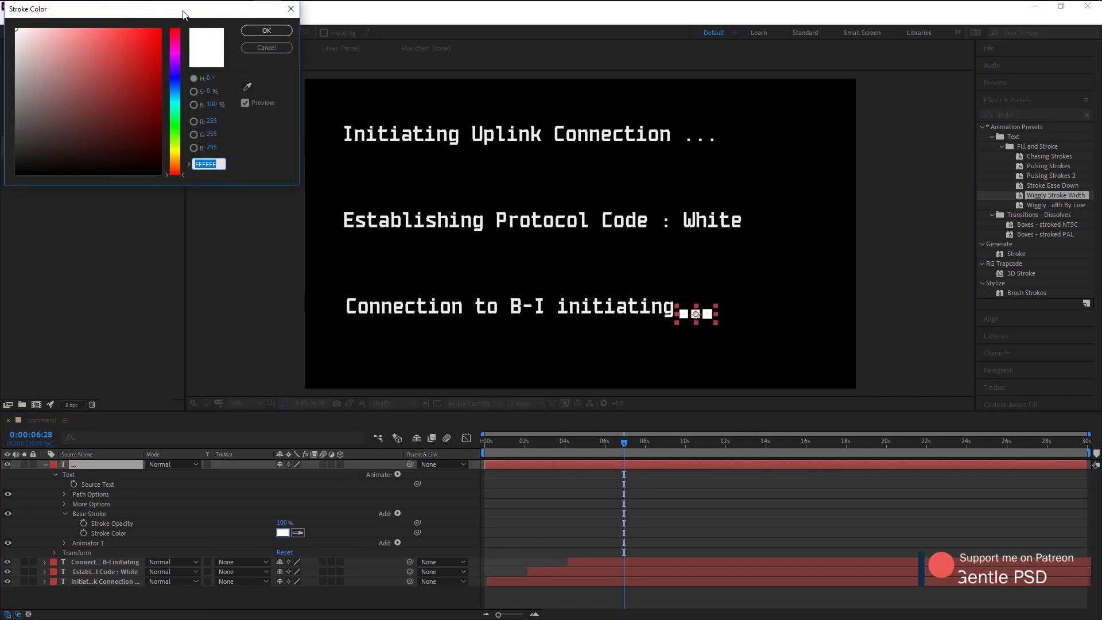
{"action": "left_click_drag", "start_coordinate": [183, 15], "coordinate": [212, 240]}
{"action": "mouse_move", "coordinate": [204, 390]}
{"action": "left_mouse_down"}
{"action": "mouse_move", "coordinate": [209, 324]}
{"action": "mouse_move", "coordinate": [189, 296]}
{"action": "mouse_move", "coordinate": [195, 284]}
{"action": "left_mouse_up"}
{"action": "left_click_drag", "start_coordinate": [206, 327], "coordinate": [206, 358]}
{"action": "left_click", "coordinate": [190, 312]}
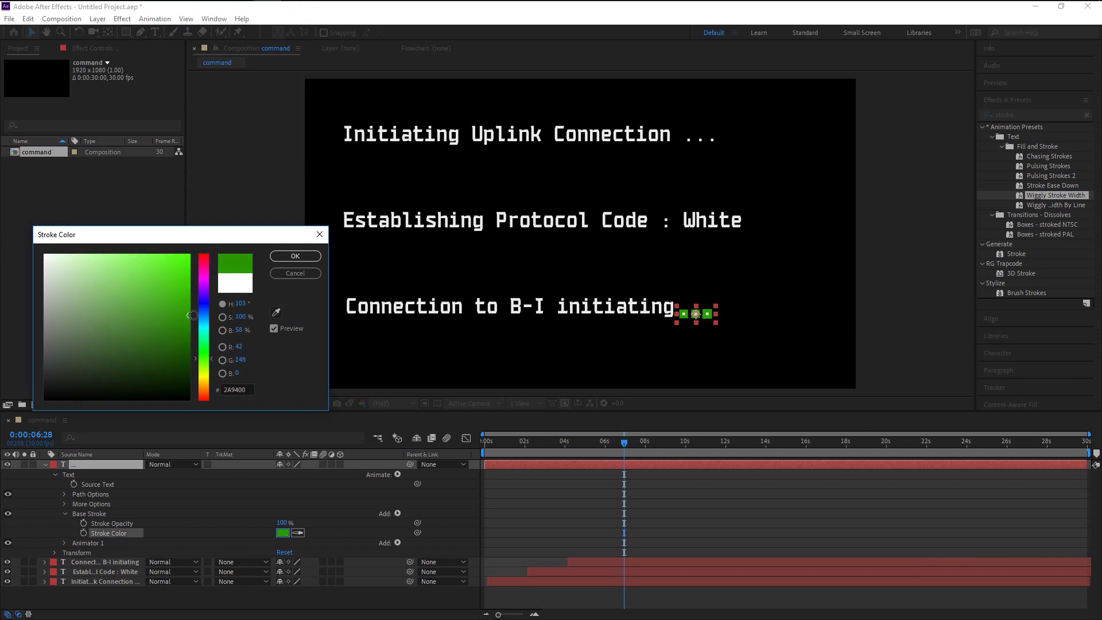
{"action": "left_click", "coordinate": [294, 256]}
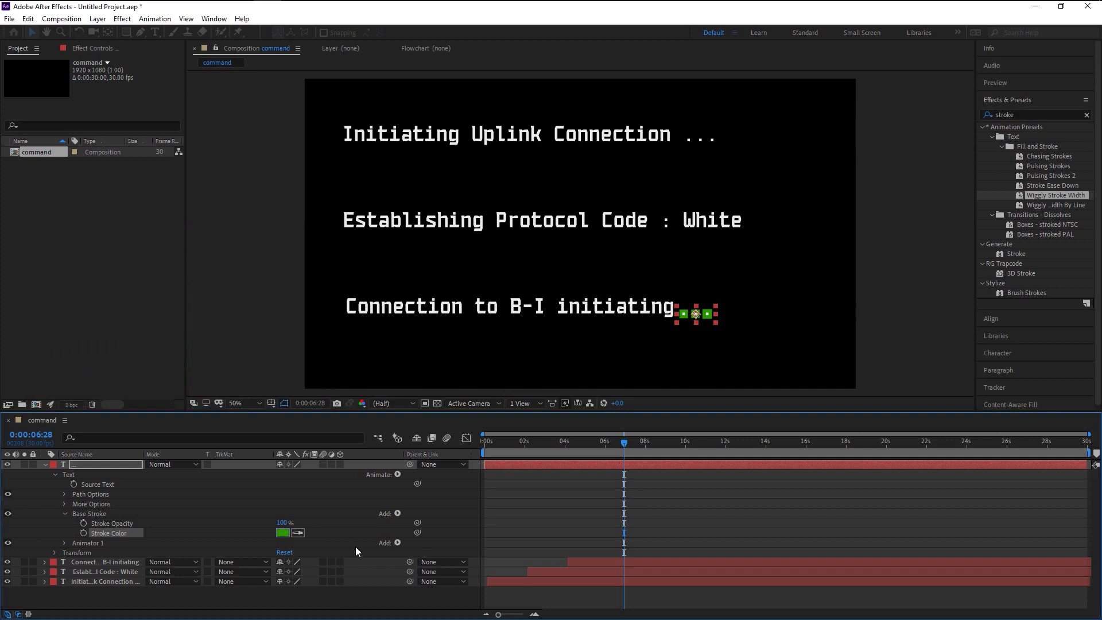
- Add a Fill Hue property to Animator 1 on the dots layer
{"action": "left_click", "coordinate": [67, 541]}
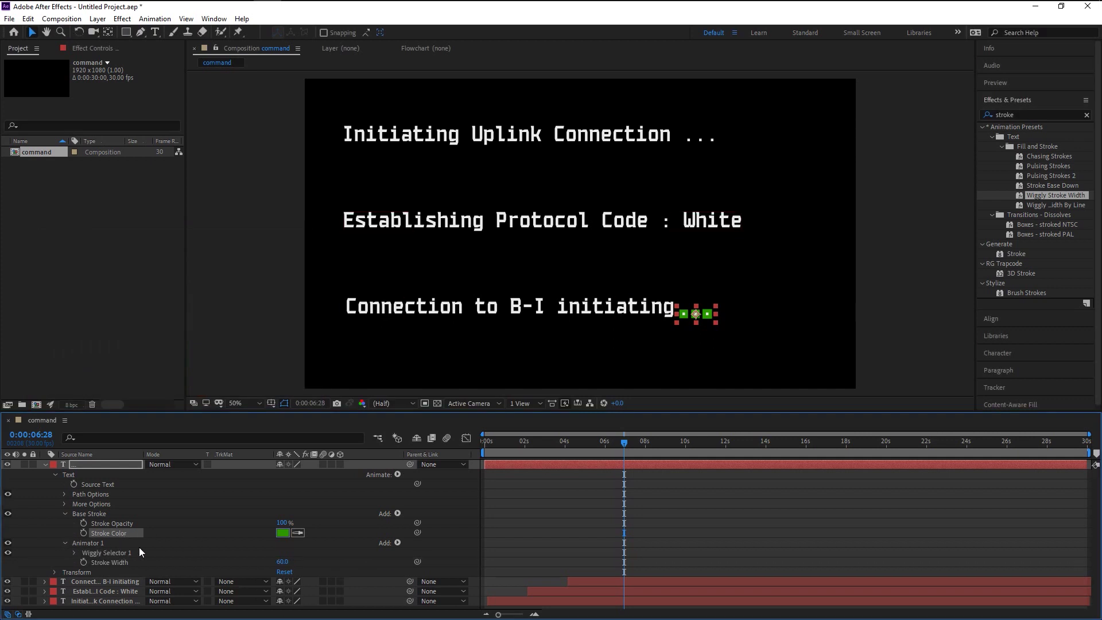
{"action": "left_click", "coordinate": [74, 553]}
{"action": "scroll", "coordinate": [373, 474], "scroll_direction": "down", "scroll_amount": 3}
{"action": "left_click", "coordinate": [398, 477]}
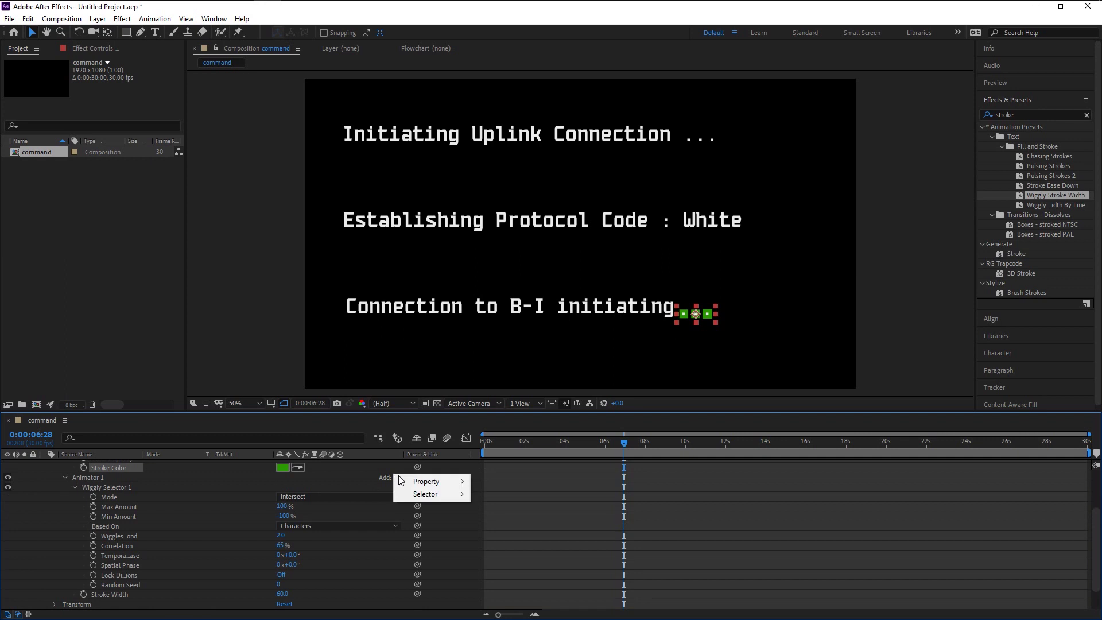
{"action": "mouse_move", "coordinate": [427, 481]}
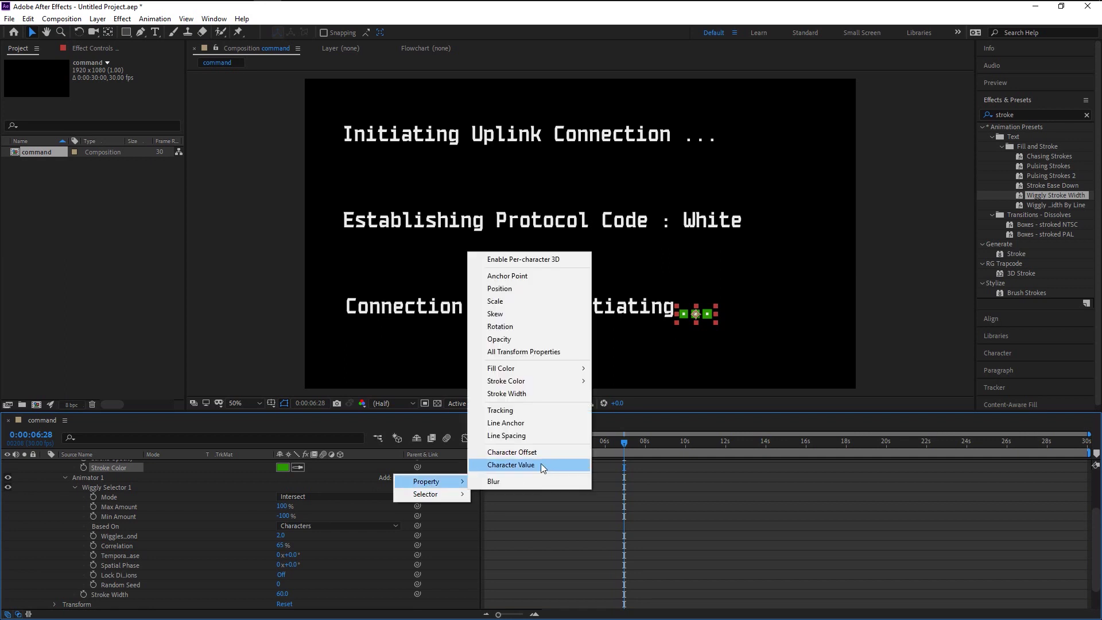
{"action": "mouse_move", "coordinate": [521, 370]}
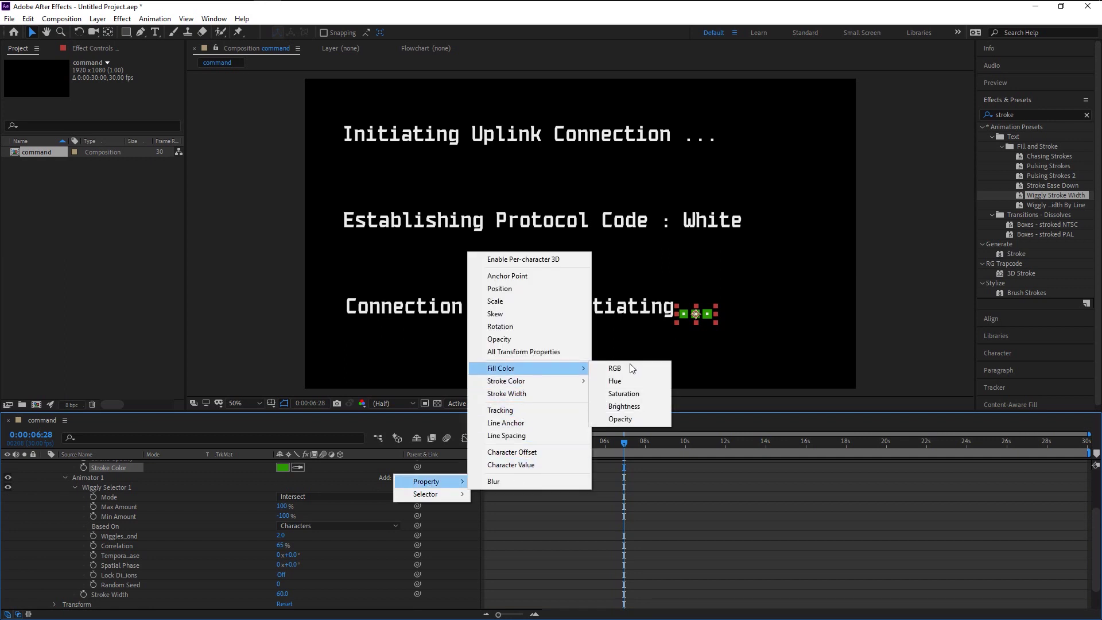
{"action": "left_click", "coordinate": [639, 382]}
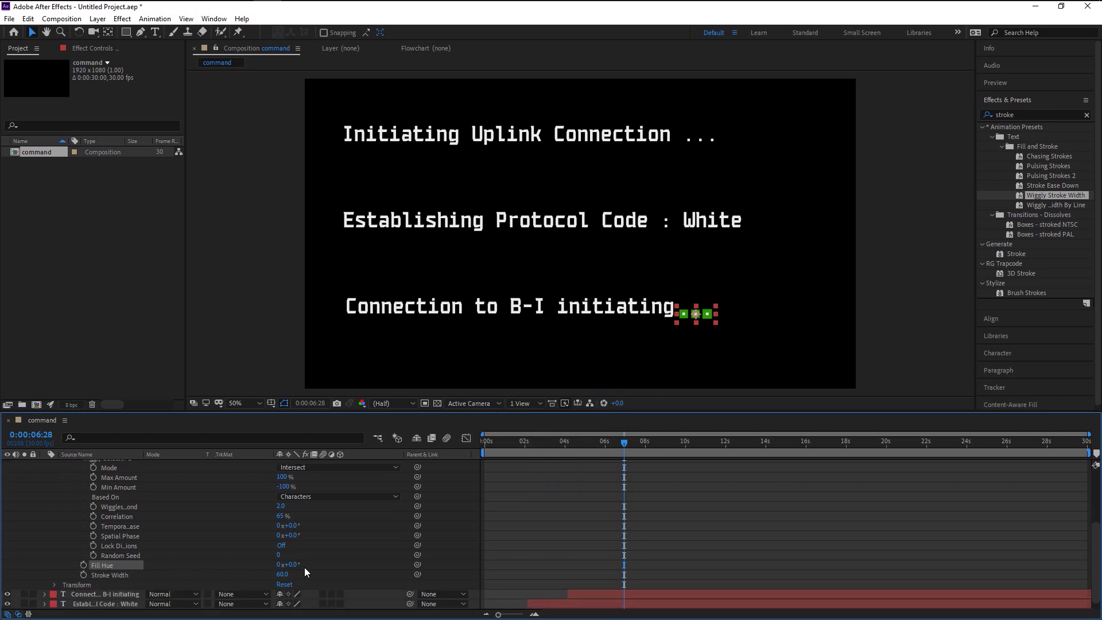
{"action": "scroll", "coordinate": [305, 567], "scroll_direction": "up", "scroll_amount": 5}
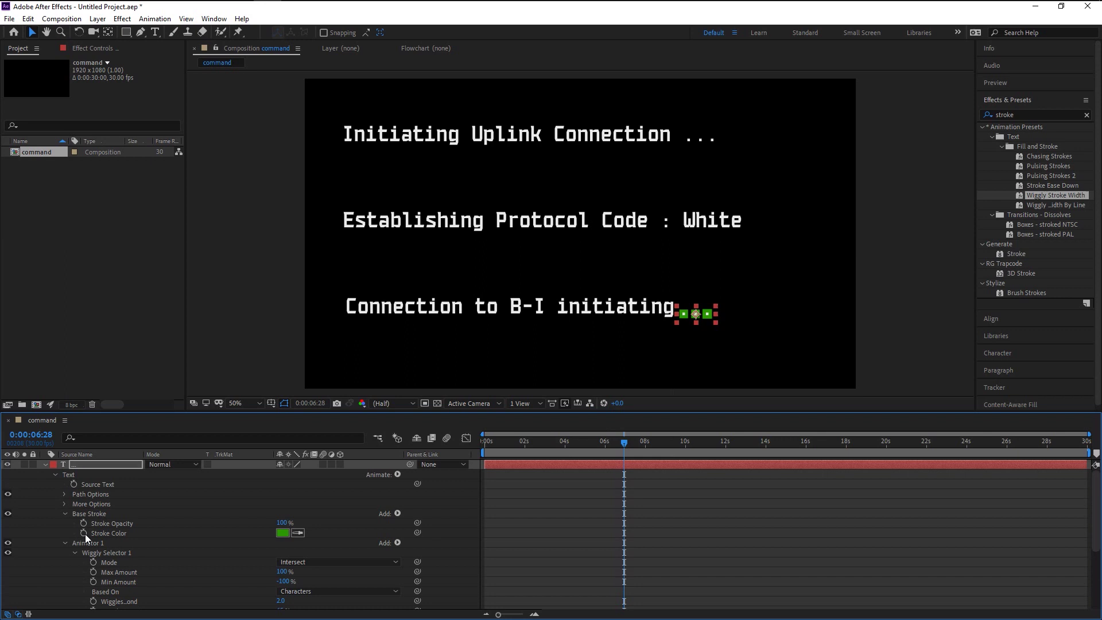
- Set the text's Fill & Stroke option to Per Character Palette
{"action": "left_click", "coordinate": [65, 504]}
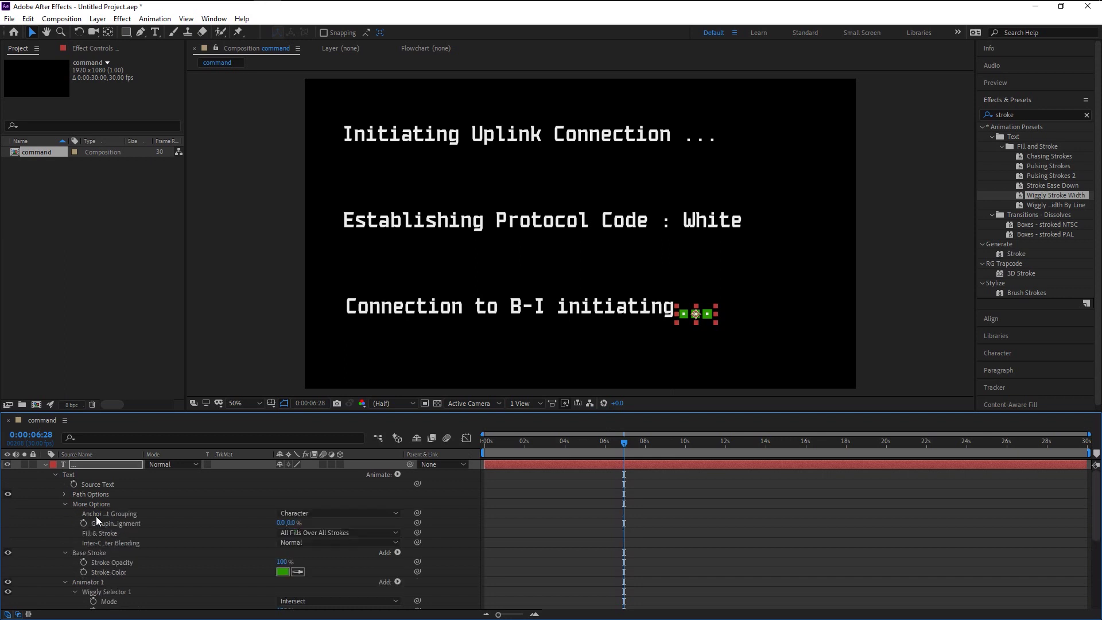
{"action": "left_click", "coordinate": [342, 536]}
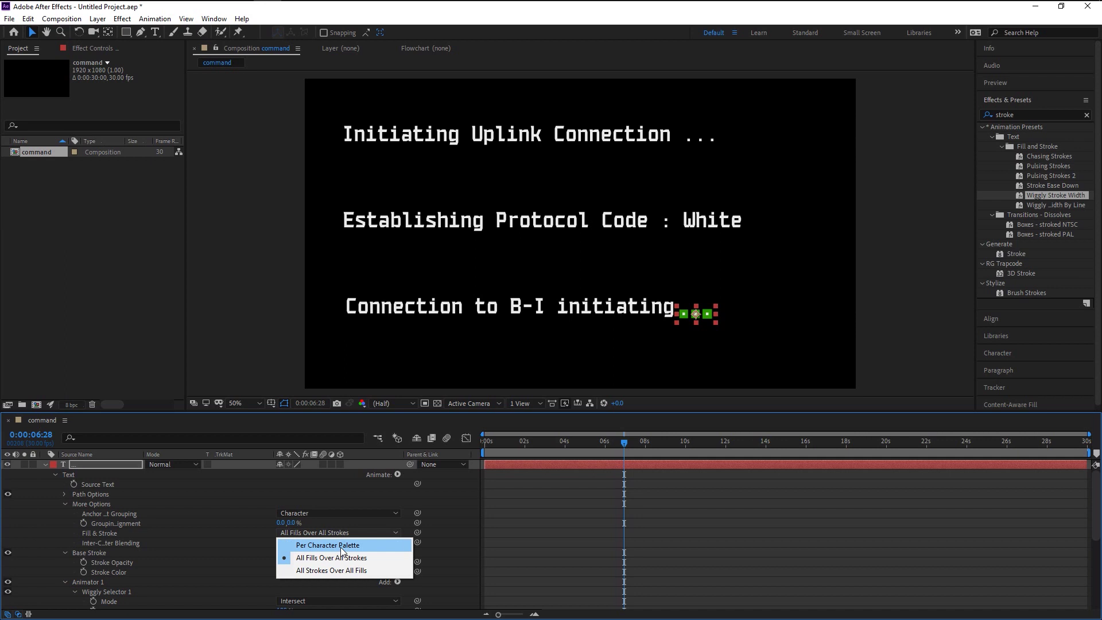
{"action": "left_click", "coordinate": [346, 547]}
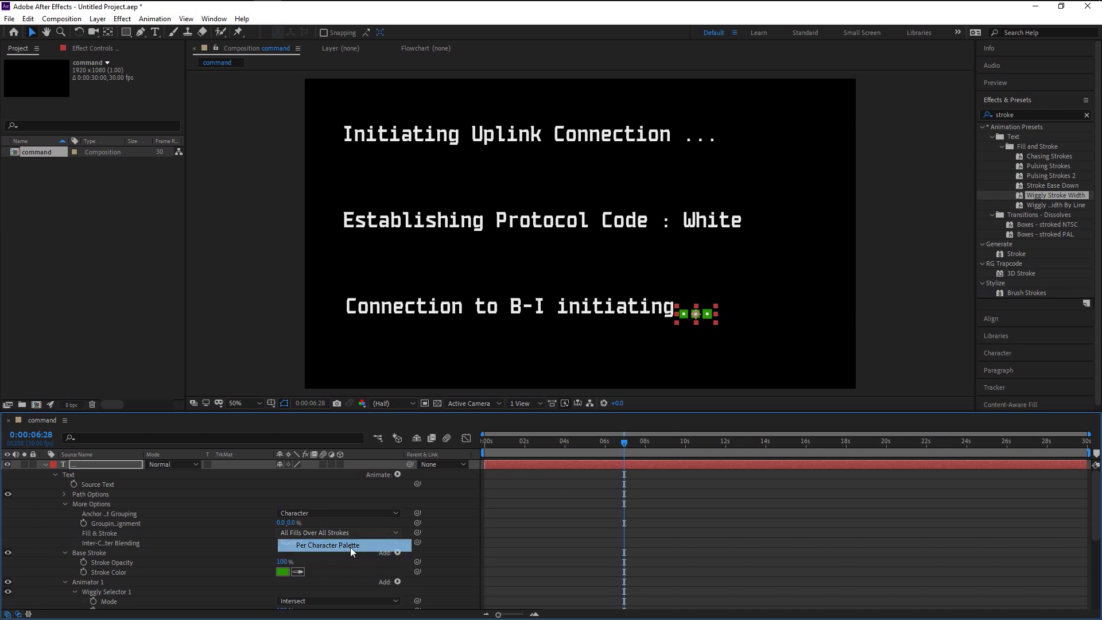
{"action": "left_click", "coordinate": [666, 342]}
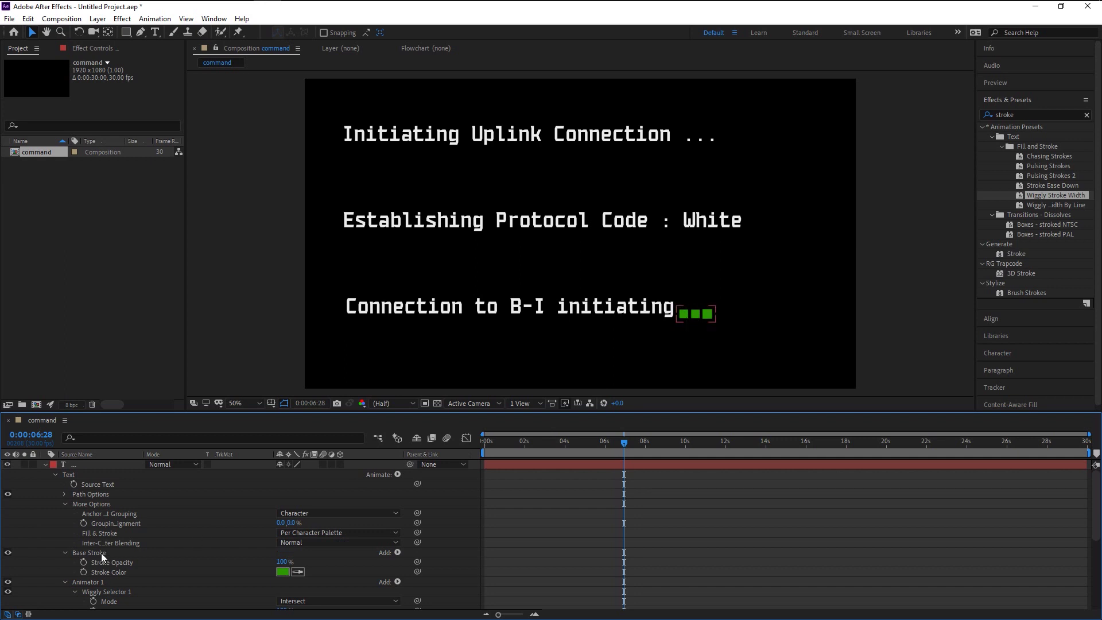
- Set the animator's Fill Hue to 0x+20°
{"action": "left_click", "coordinate": [65, 552]}
{"action": "scroll", "coordinate": [115, 568], "scroll_direction": "down", "scroll_amount": 5}
{"action": "left_click", "coordinate": [115, 563]}
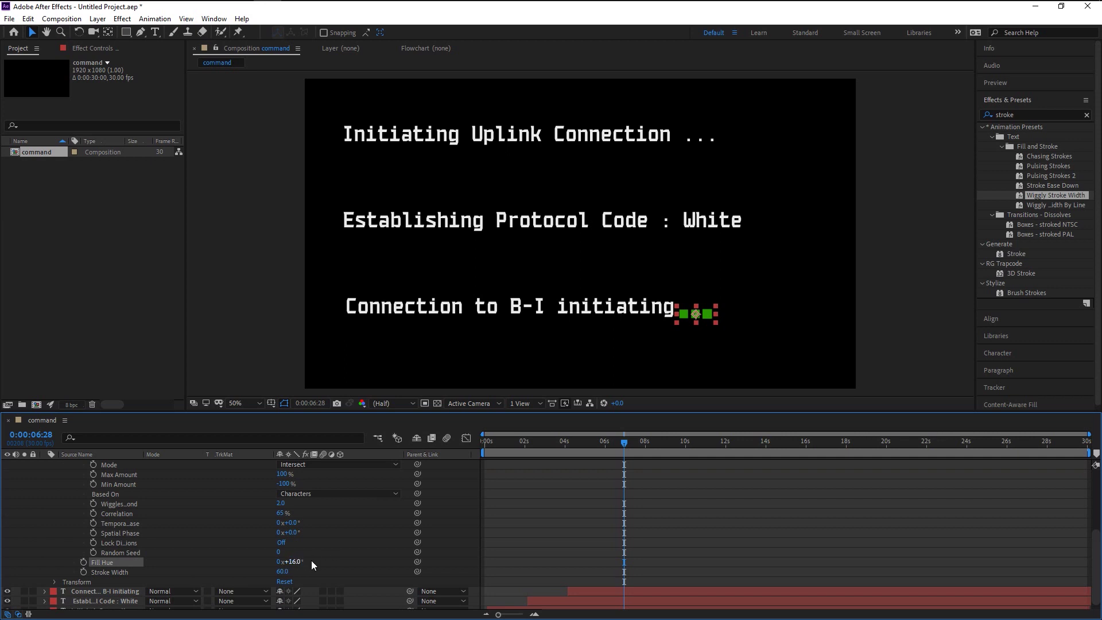
{"action": "left_click_drag", "start_coordinate": [295, 561], "coordinate": [287, 565]}
{"action": "scroll", "coordinate": [314, 568], "scroll_direction": "down", "scroll_amount": 1}
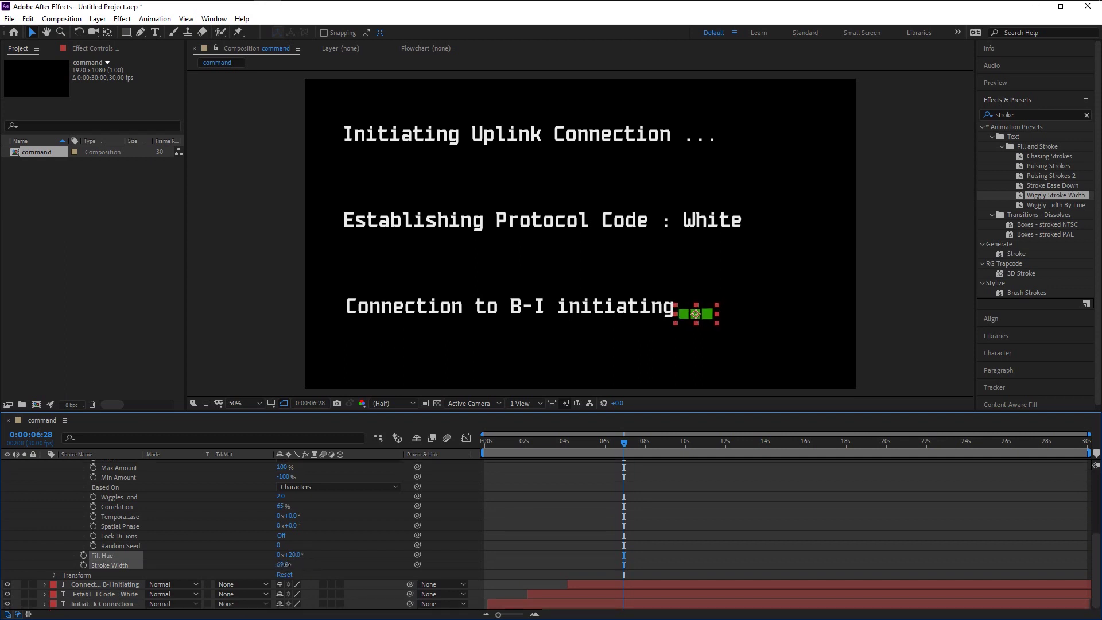
- Move the dots layer to start around 6 seconds, right after the third line
{"action": "key", "text": "space"}
{"action": "scroll", "coordinate": [172, 517], "scroll_direction": "up", "scroll_amount": 5}
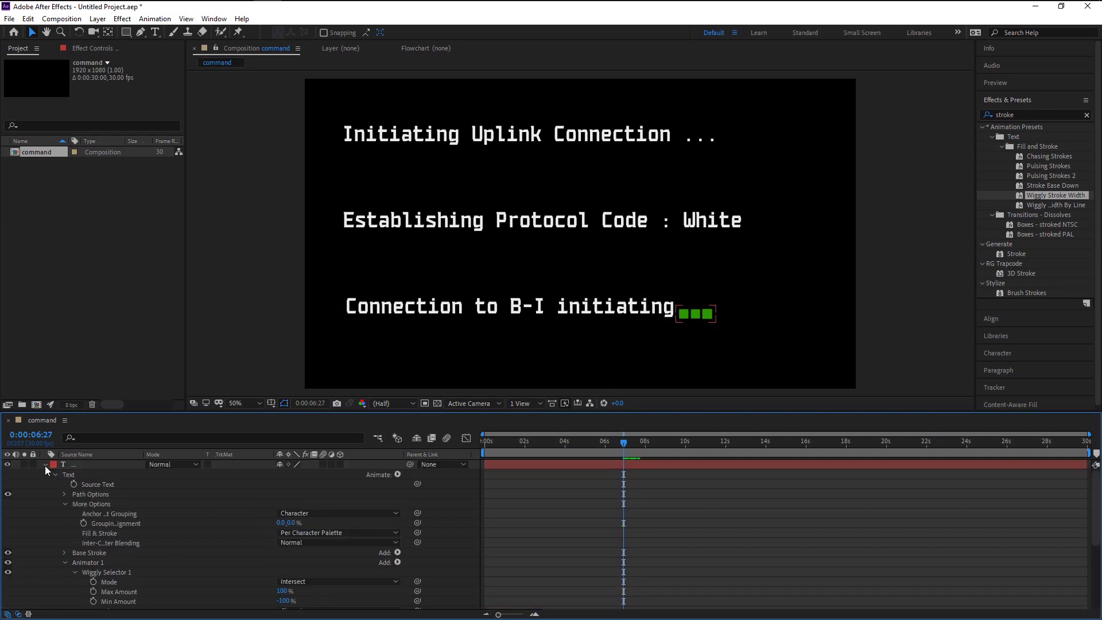
{"action": "left_click", "coordinate": [45, 466]}
{"action": "key", "text": "space"}
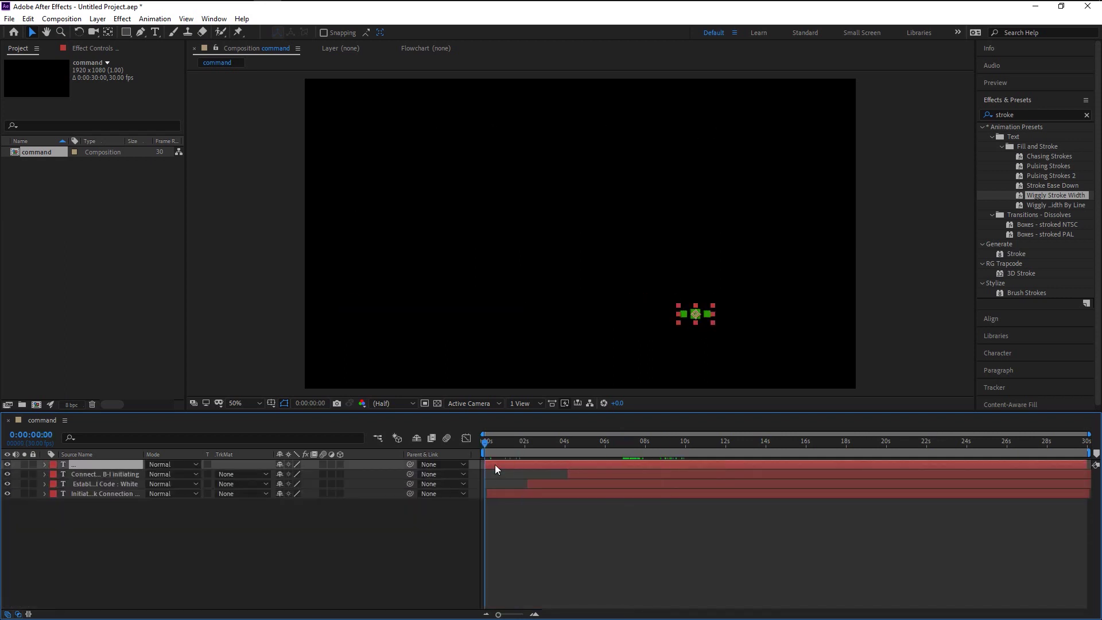
{"action": "left_click_drag", "start_coordinate": [495, 463], "coordinate": [790, 467]}
{"action": "left_click_drag", "start_coordinate": [543, 439], "coordinate": [616, 457]}
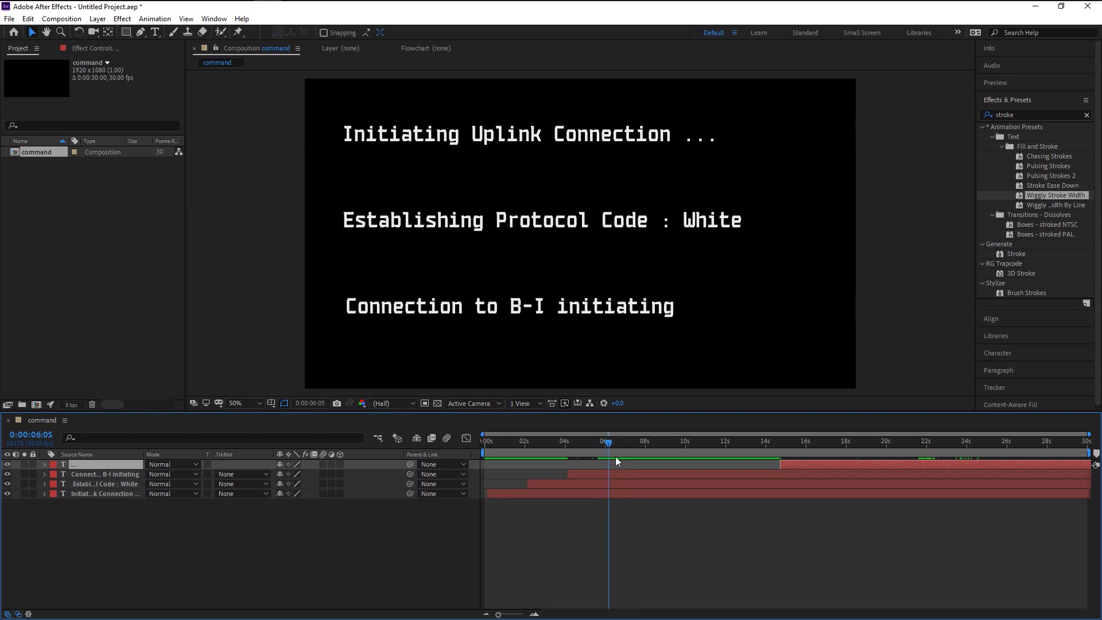
{"action": "left_click_drag", "start_coordinate": [772, 459], "coordinate": [617, 471]}
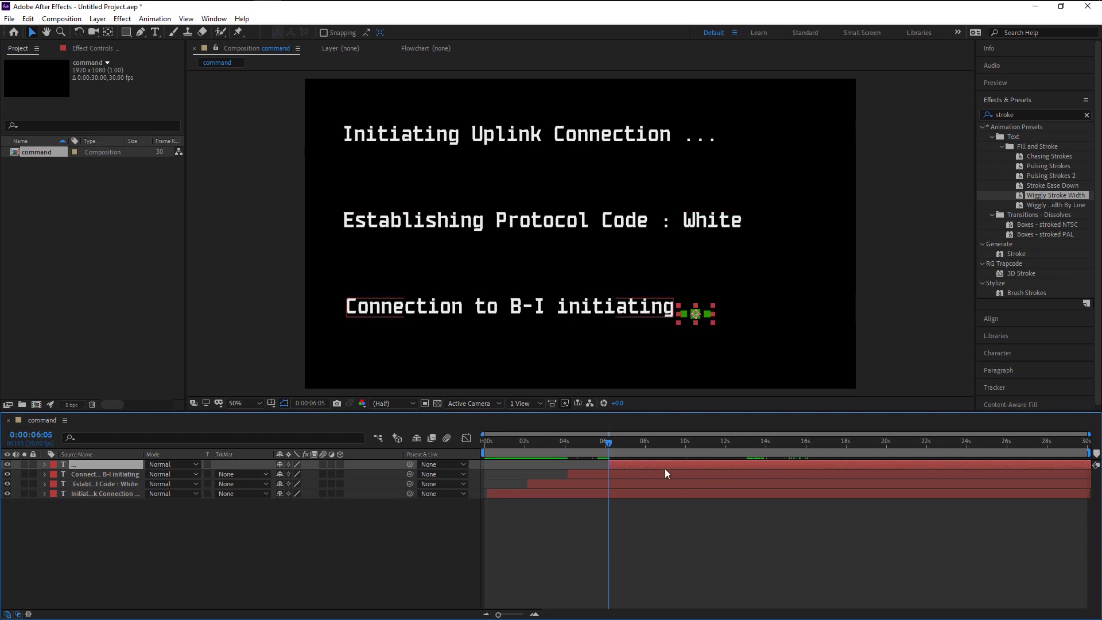
- Preview the whole animation from the start
{"action": "left_click", "coordinate": [483, 453]}
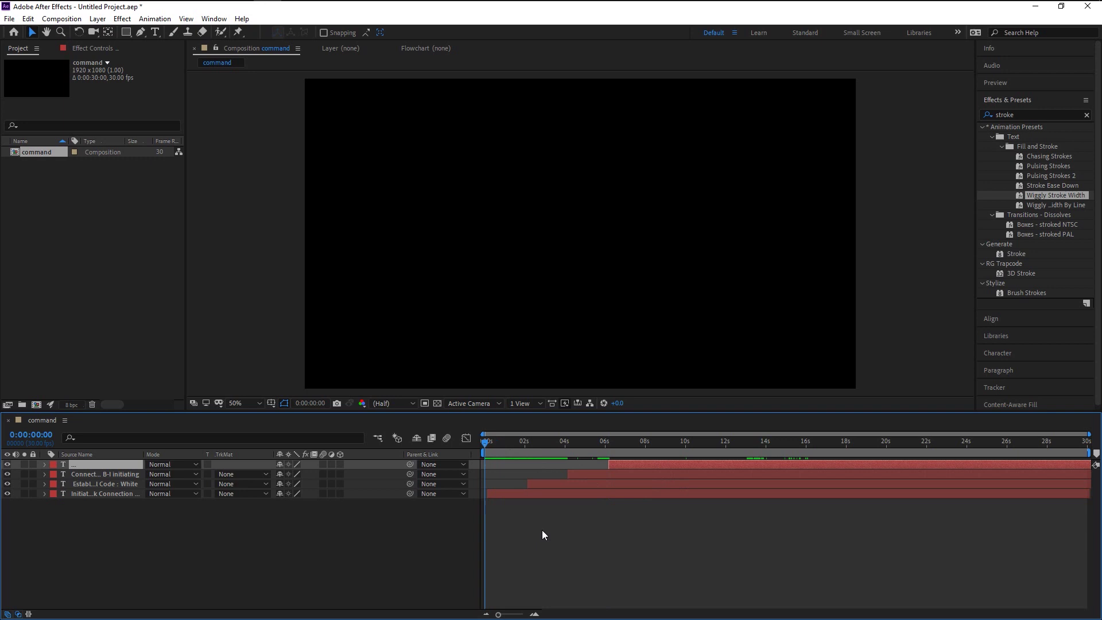
{"action": "left_click", "coordinate": [542, 530]}
{"action": "key", "text": "space"}
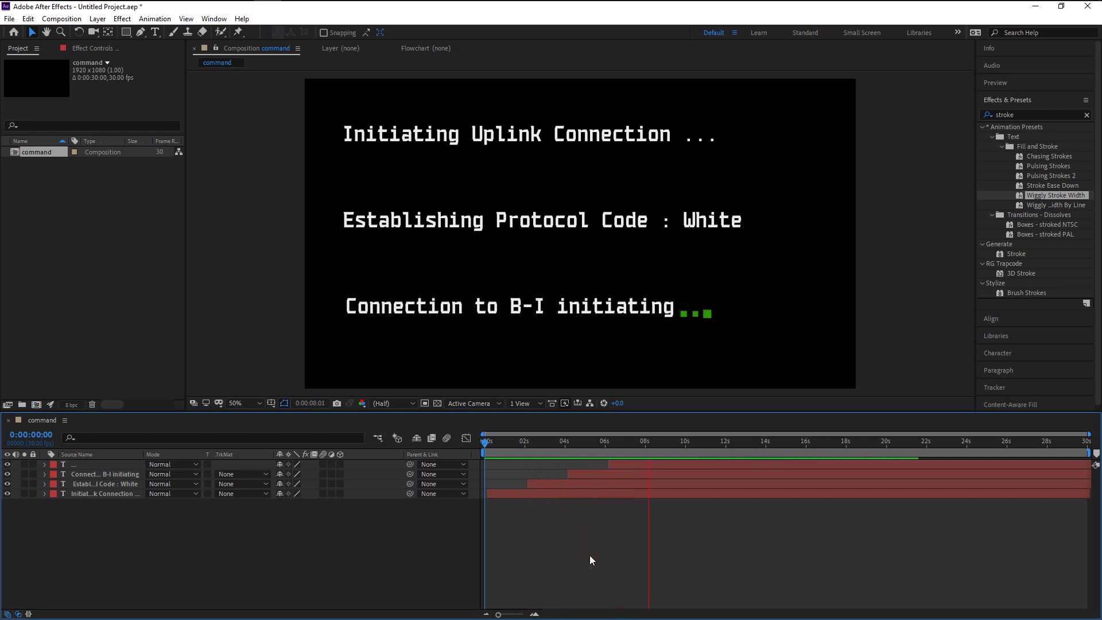
{"action": "key", "text": "space"}
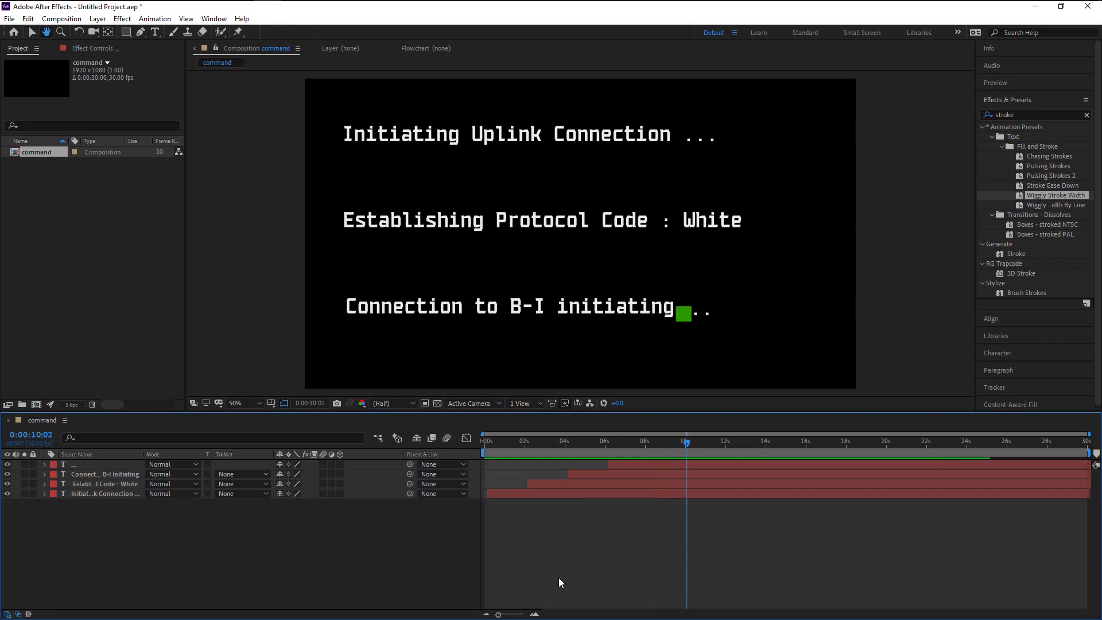
- Set the dots' Wiggly Selector Wiggles/Second to 30
{"action": "left_click", "coordinate": [626, 487]}
{"action": "left_click_drag", "start_coordinate": [608, 445], "coordinate": [629, 505]}
{"action": "left_click", "coordinate": [45, 465]}
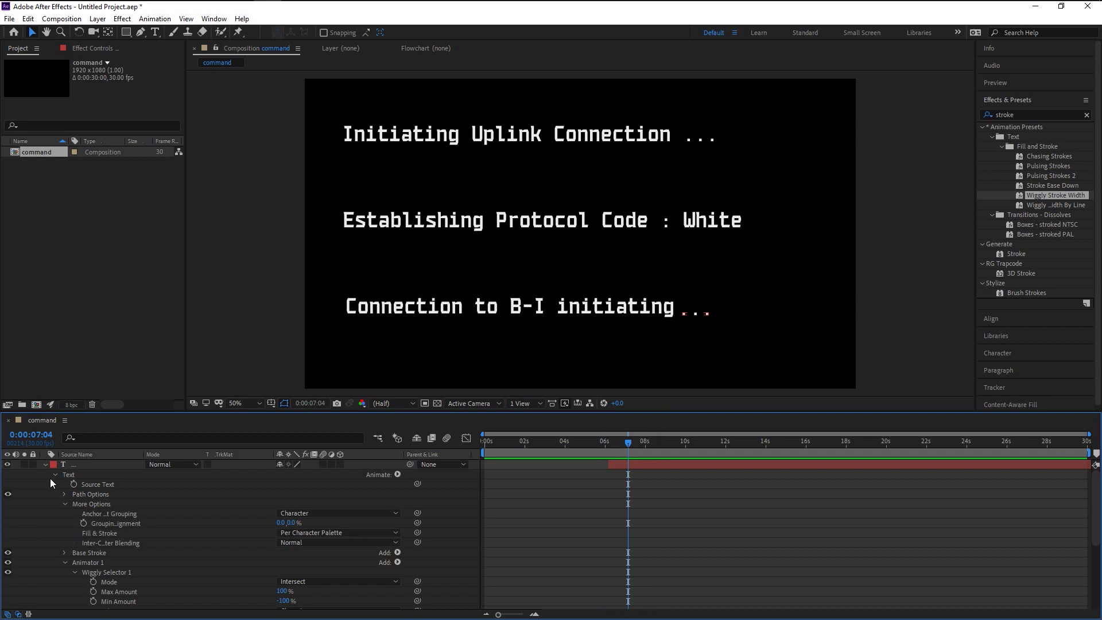
{"action": "scroll", "coordinate": [185, 545], "scroll_direction": "down", "scroll_amount": 3}
{"action": "left_click", "coordinate": [123, 534]}
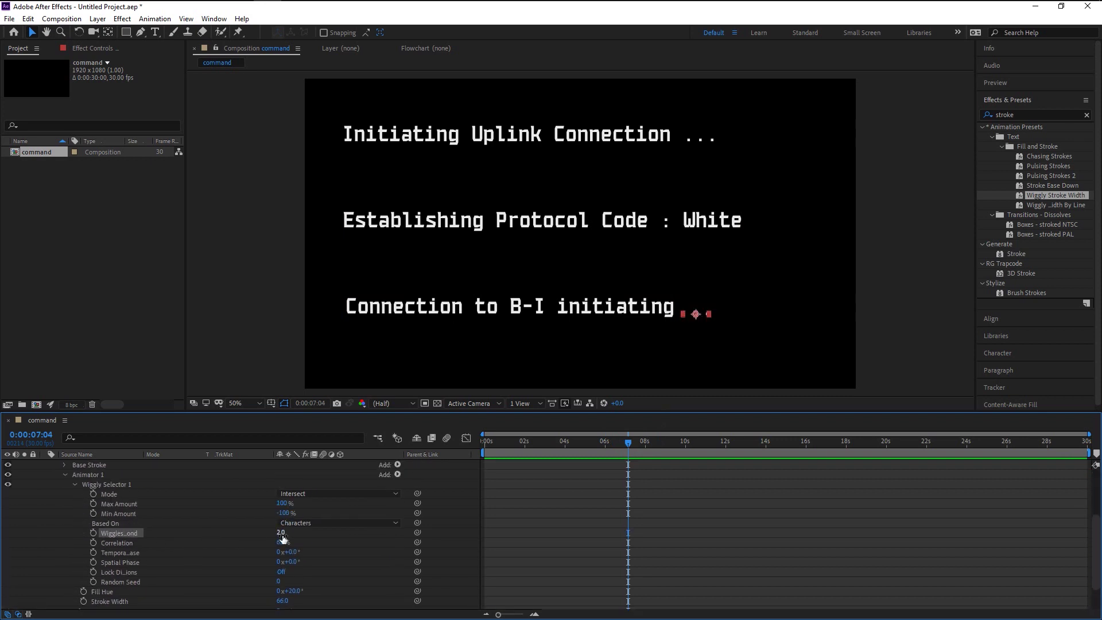
{"action": "type", "text": "30"}
{"action": "key", "text": "Return"}
- Preview the animation from the start with the dots at 30 wiggles per second
{"action": "scroll", "coordinate": [92, 504], "scroll_direction": "up", "scroll_amount": 3}
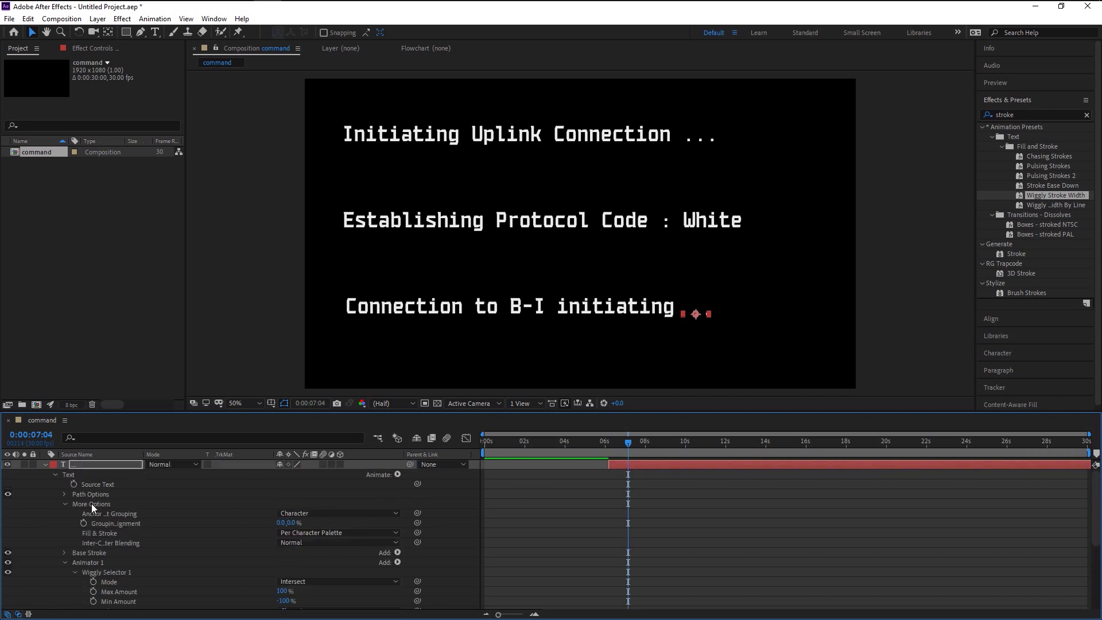
{"action": "left_click", "coordinate": [45, 464]}
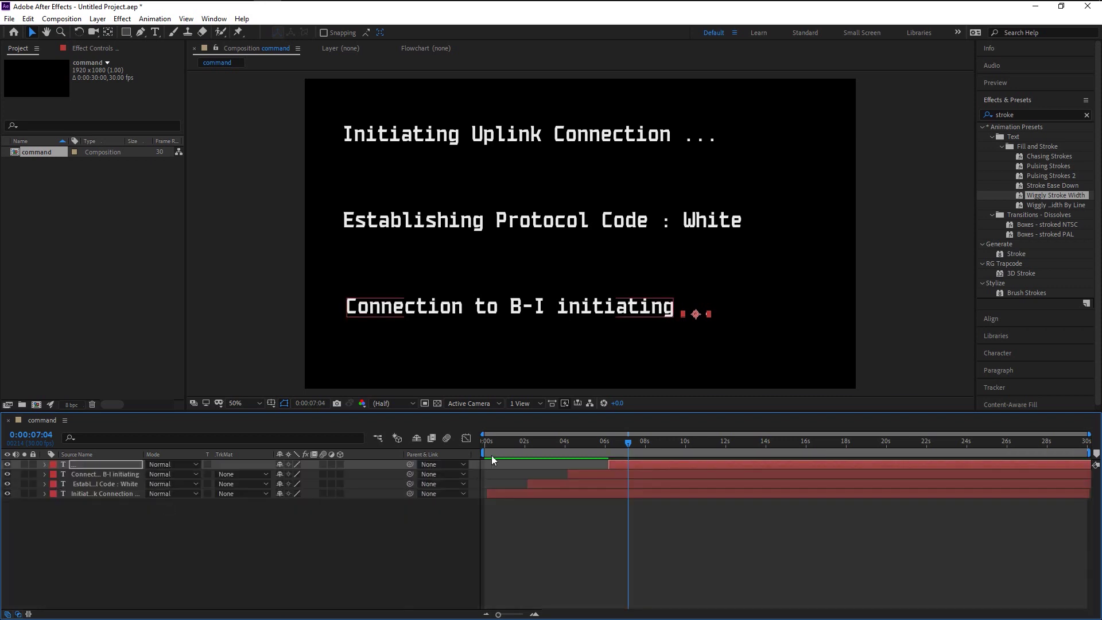
{"action": "key", "text": "Home"}
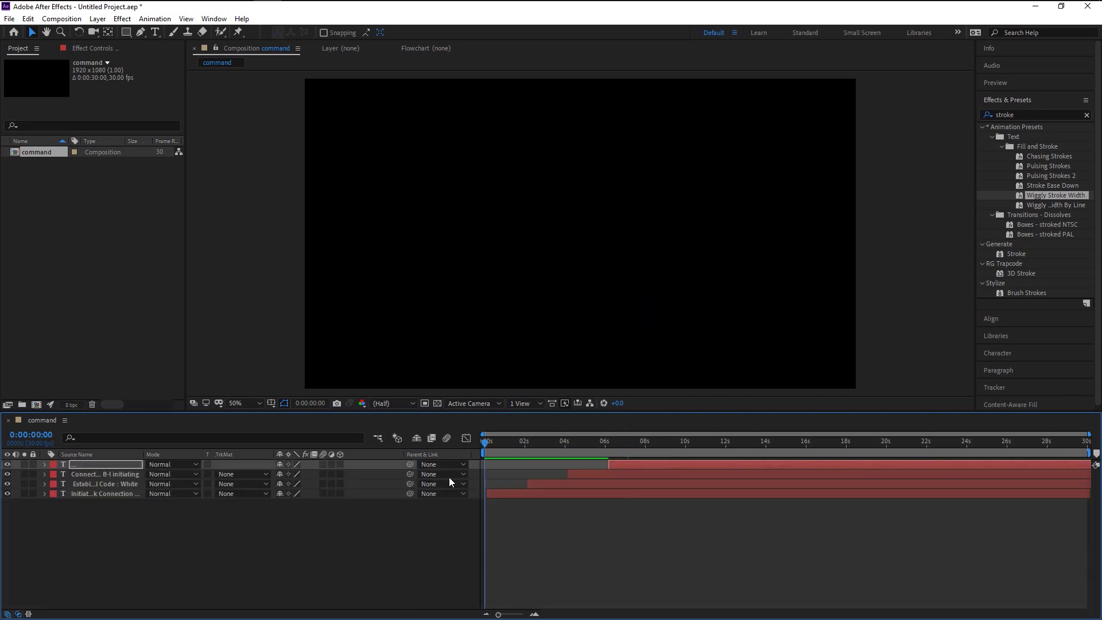
{"action": "left_click", "coordinate": [545, 556]}
{"action": "key", "text": "space"}
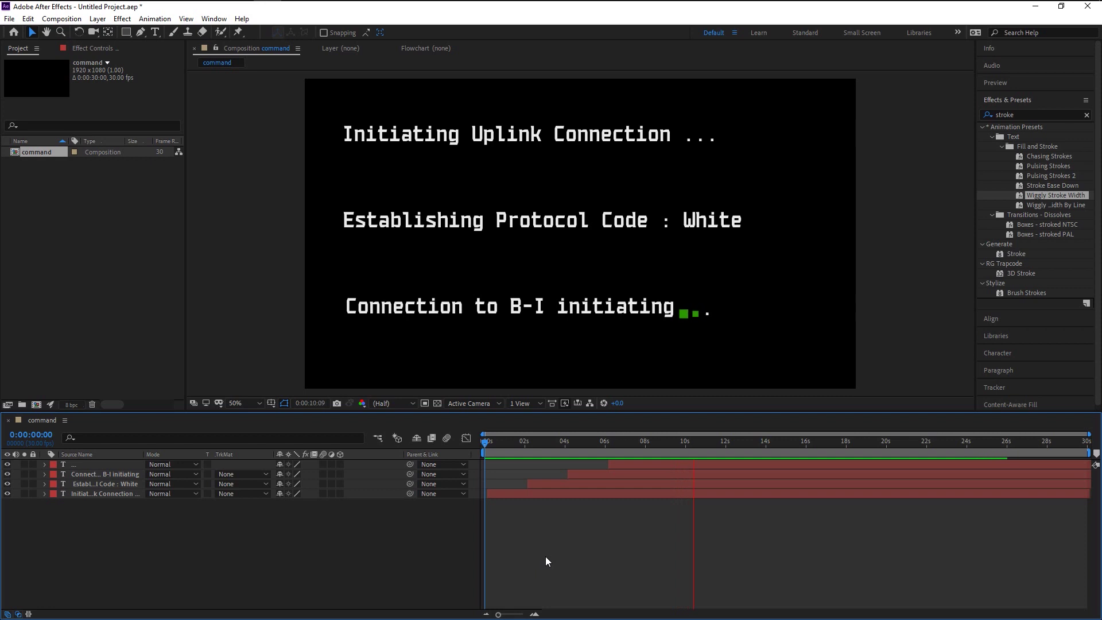
{"action": "key", "text": "space"}
- Lower Wiggles/Second to 20 and preview again from about 8 seconds
{"action": "left_click", "coordinate": [88, 466]}
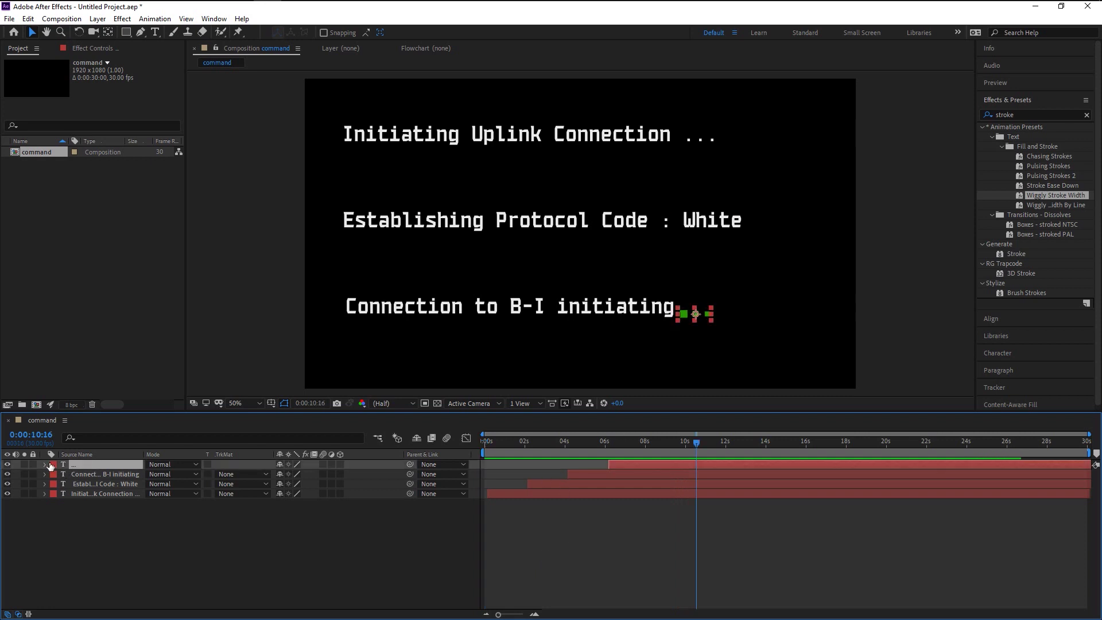
{"action": "left_click", "coordinate": [45, 464]}
{"action": "scroll", "coordinate": [179, 582], "scroll_direction": "down", "scroll_amount": 3}
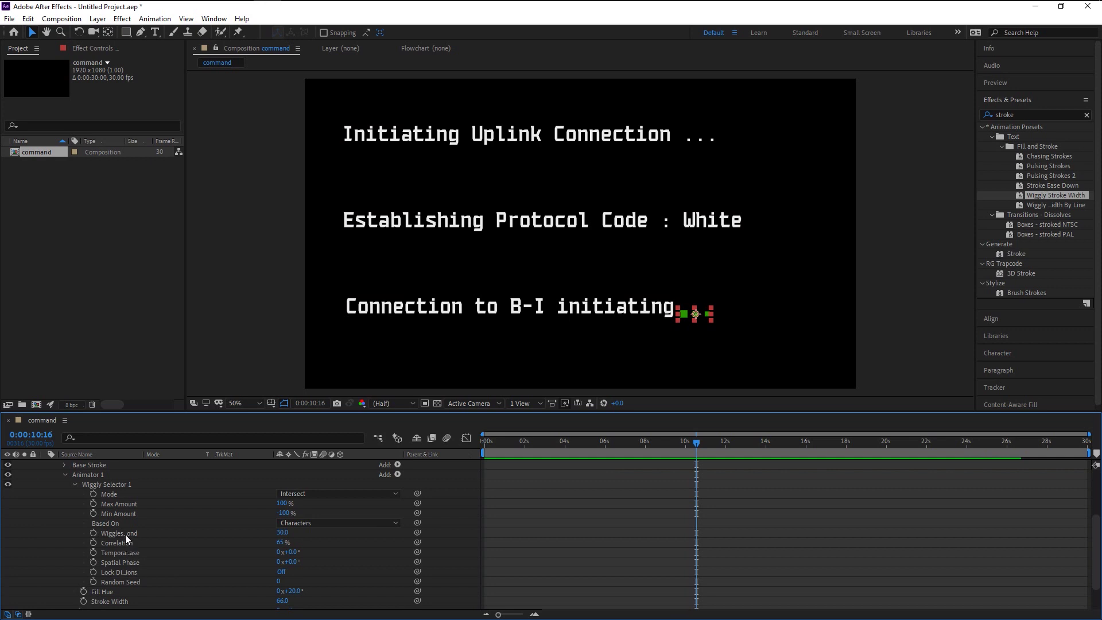
{"action": "left_click", "coordinate": [282, 532]}
{"action": "type", "text": "20"}
{"action": "key", "text": "Return"}
{"action": "scroll", "coordinate": [241, 557], "scroll_direction": "down", "scroll_amount": 2}
{"action": "left_click", "coordinate": [645, 455]}
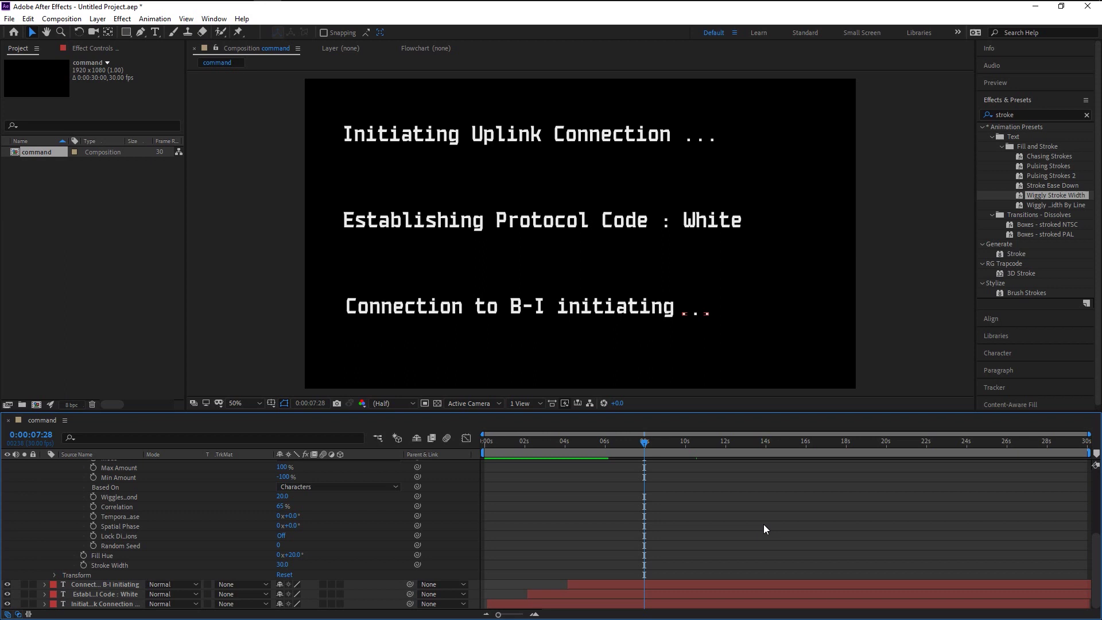
{"action": "key", "text": "space"}
{"action": "key", "text": "space"}
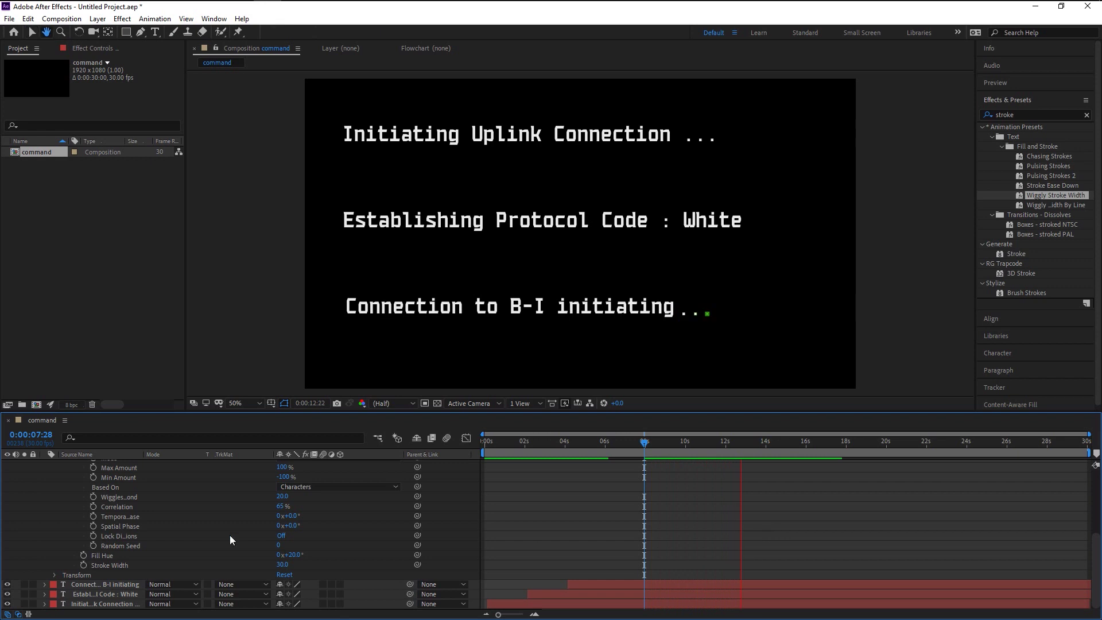
- Trim the composition to a 12-second work area and select all four text layers
{"action": "scroll", "coordinate": [146, 505], "scroll_direction": "up", "scroll_amount": 4}
{"action": "scroll", "coordinate": [147, 505], "scroll_direction": "up", "scroll_amount": 1}
{"action": "left_click", "coordinate": [45, 465]}
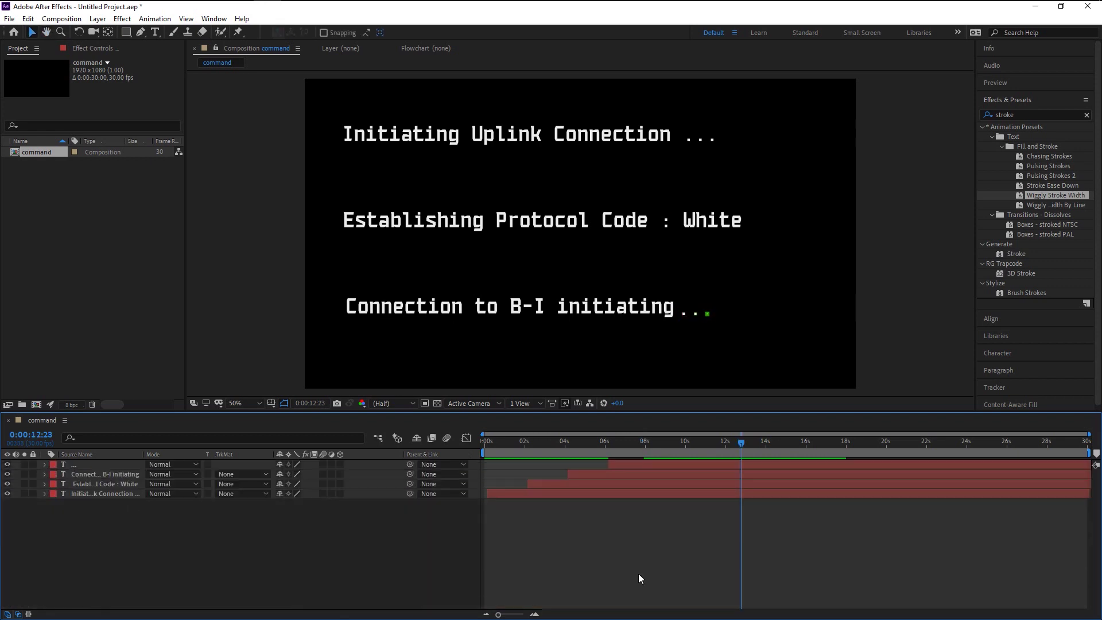
{"action": "left_click_drag", "start_coordinate": [739, 443], "coordinate": [726, 443]}
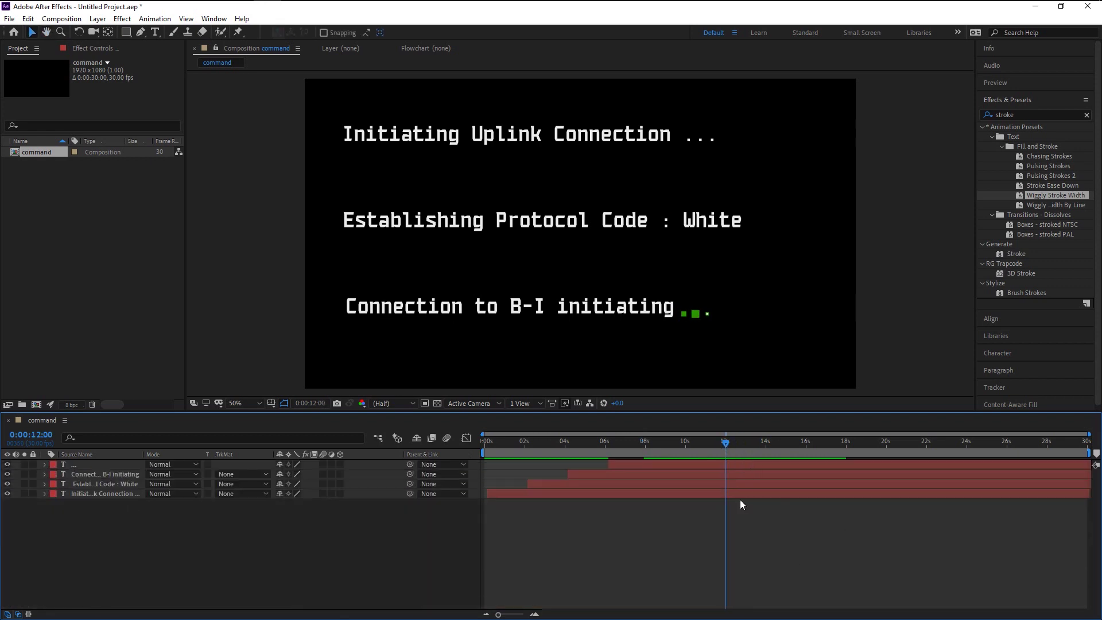
{"action": "left_click_drag", "start_coordinate": [1087, 456], "coordinate": [728, 456]}
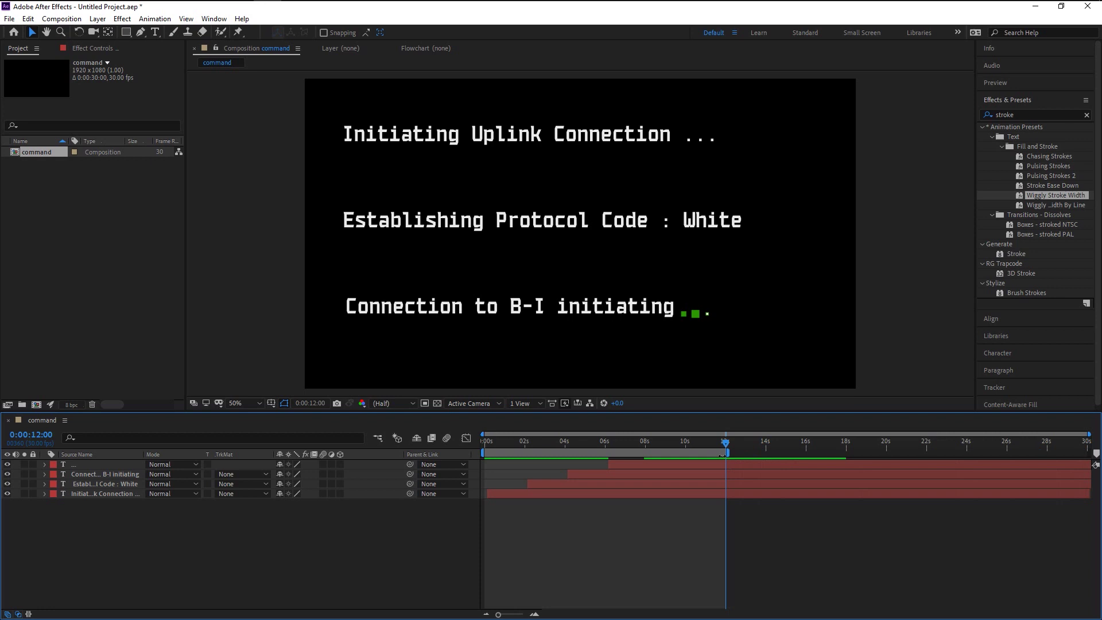
{"action": "right_click", "coordinate": [722, 456]}
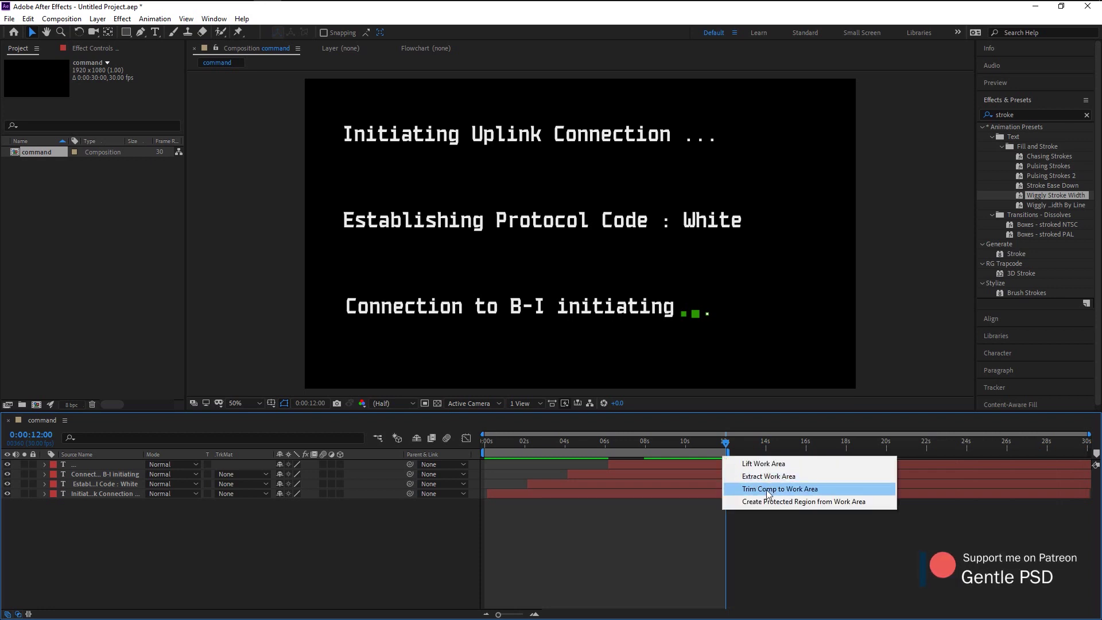
{"action": "left_click", "coordinate": [766, 490]}
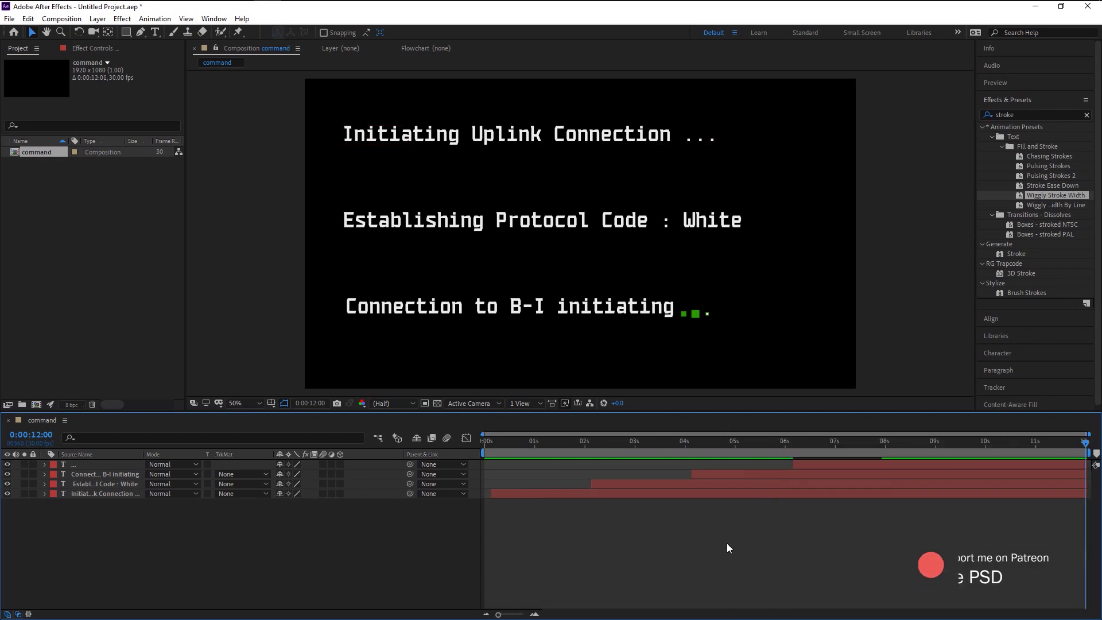
{"action": "left_click_drag", "start_coordinate": [631, 453], "coordinate": [877, 461]}
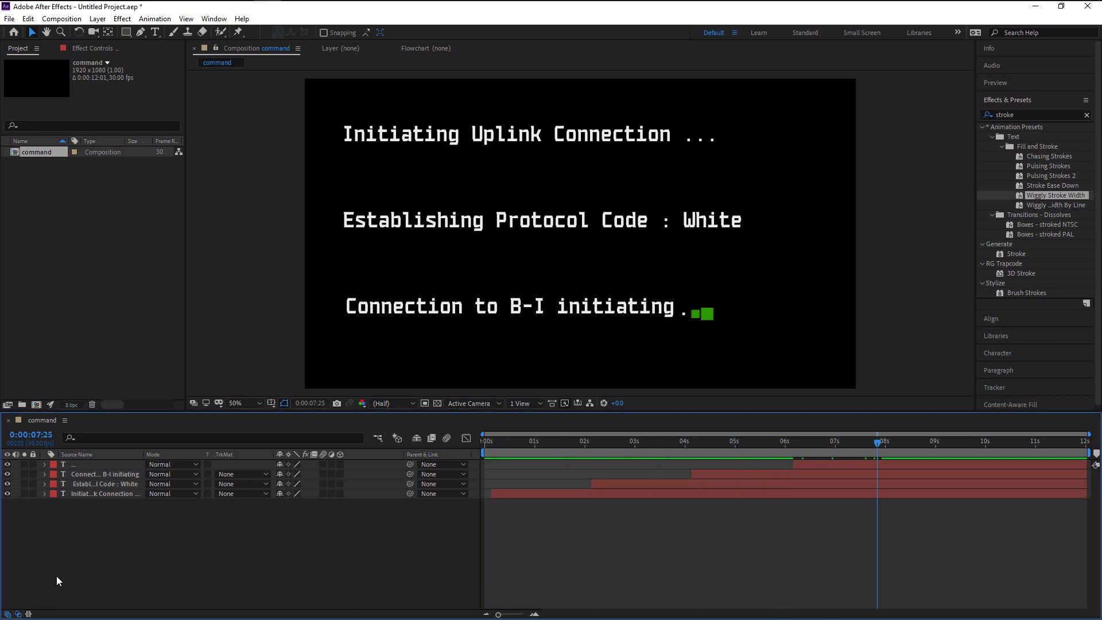
{"action": "left_click_drag", "start_coordinate": [53, 571], "coordinate": [124, 462]}
- Pre-compose the four text layers into a precomp named 'satellite command'
{"action": "right_click", "coordinate": [123, 467]}
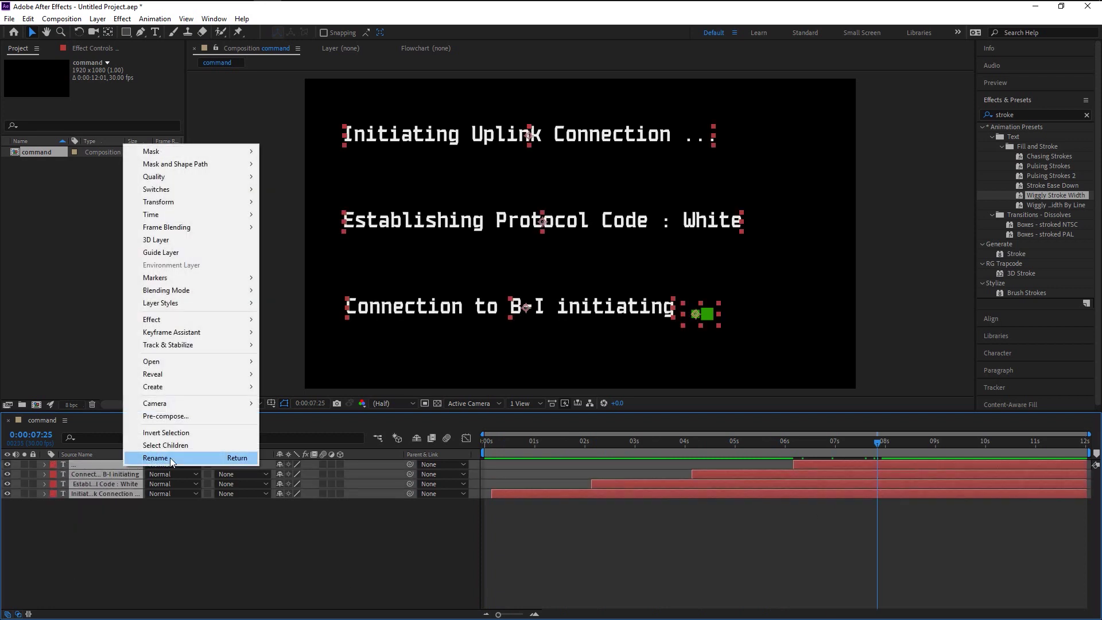
{"action": "left_click", "coordinate": [195, 416]}
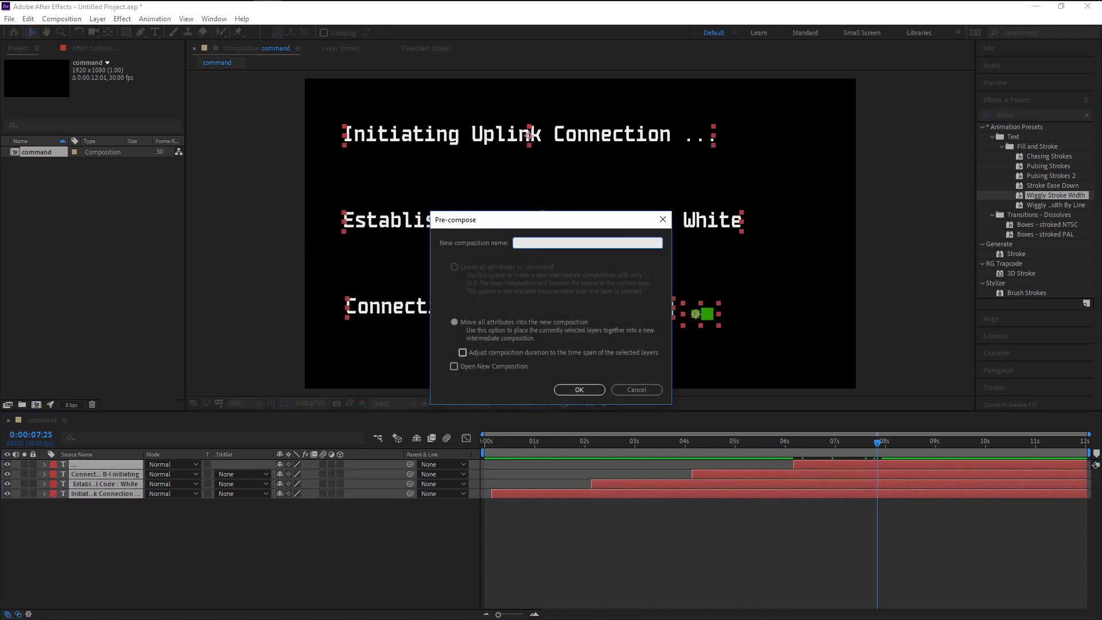
{"action": "type", "text": "sata"}
{"action": "key", "text": "BackSpace"}
{"action": "type", "text": "ellite command"}
{"action": "key", "text": "Return"}
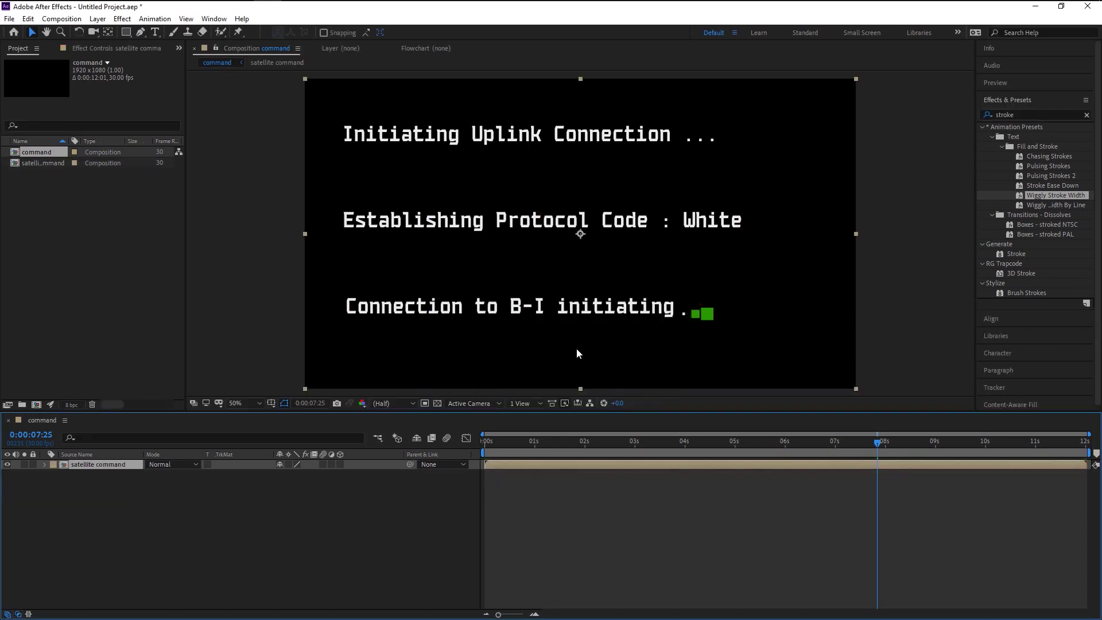
- Add a new adjustment layer above the precomp
{"action": "right_click", "coordinate": [194, 520]}
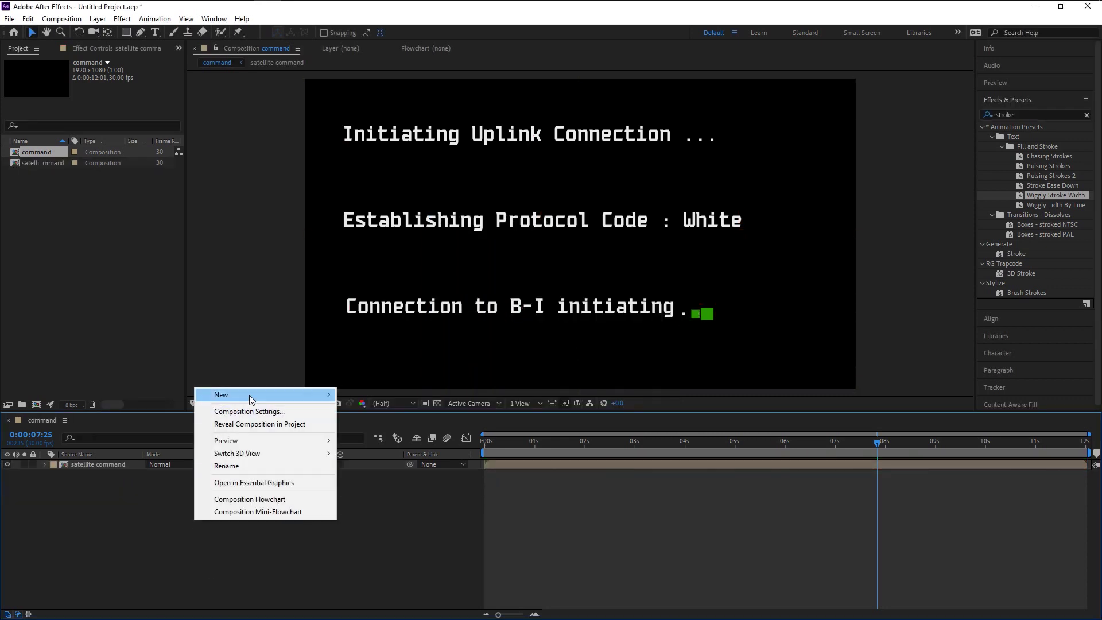
{"action": "mouse_move", "coordinate": [249, 395]}
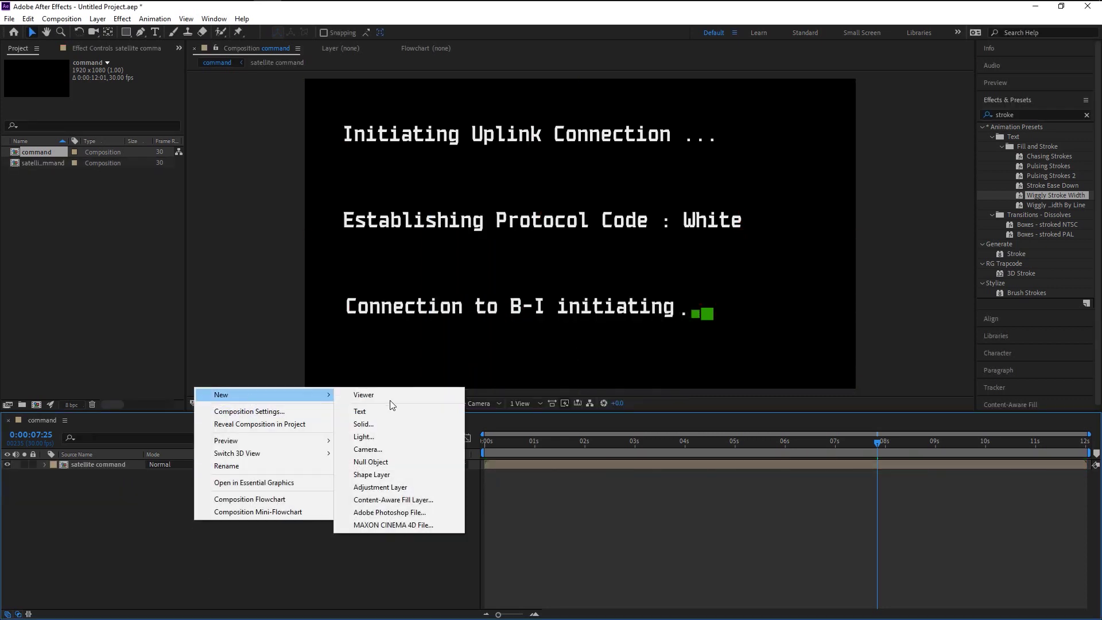
{"action": "left_click", "coordinate": [408, 487]}
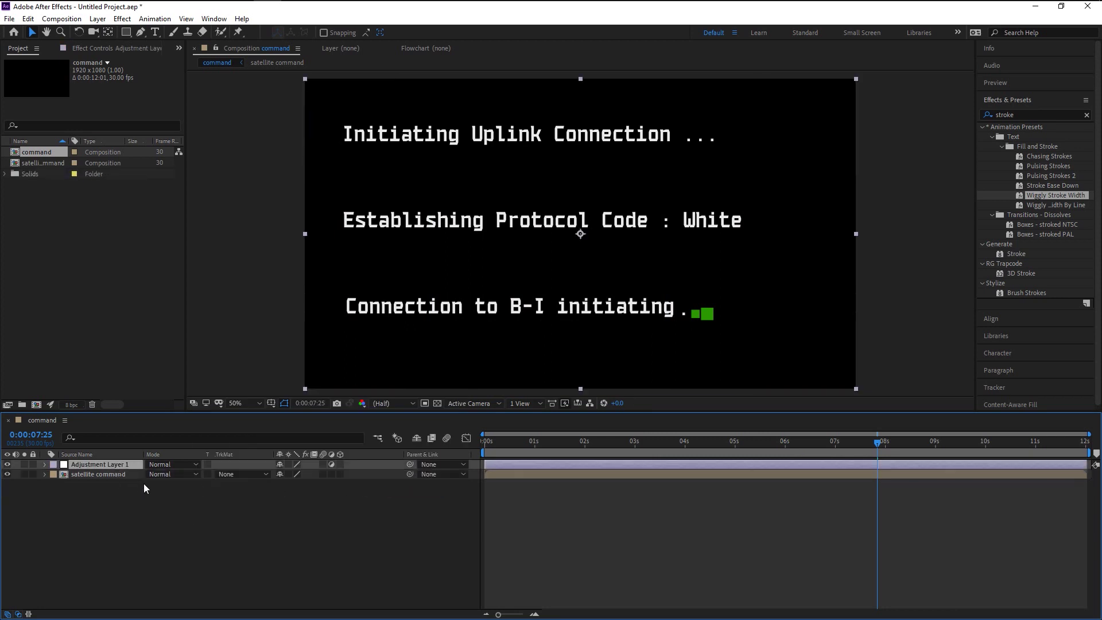
- Apply Tint to the adjustment layer with Map Black To and Map White To both red
{"action": "left_click", "coordinate": [1087, 115]}
{"action": "left_click", "coordinate": [1047, 115]}
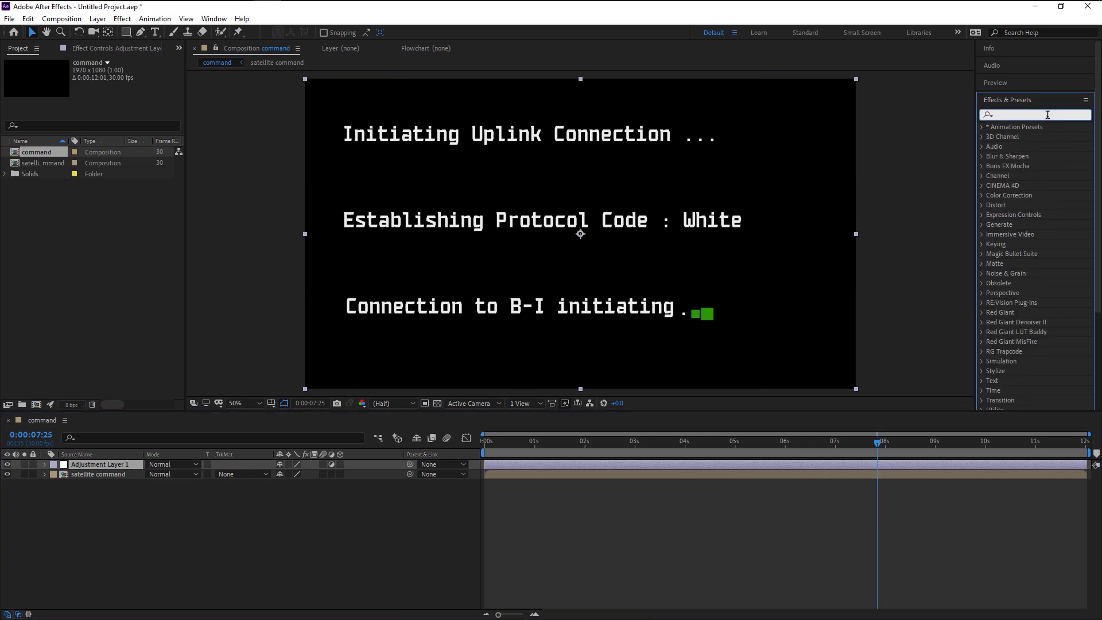
{"action": "type", "text": "tint"}
{"action": "left_click_drag", "start_coordinate": [1022, 166], "coordinate": [116, 466]}
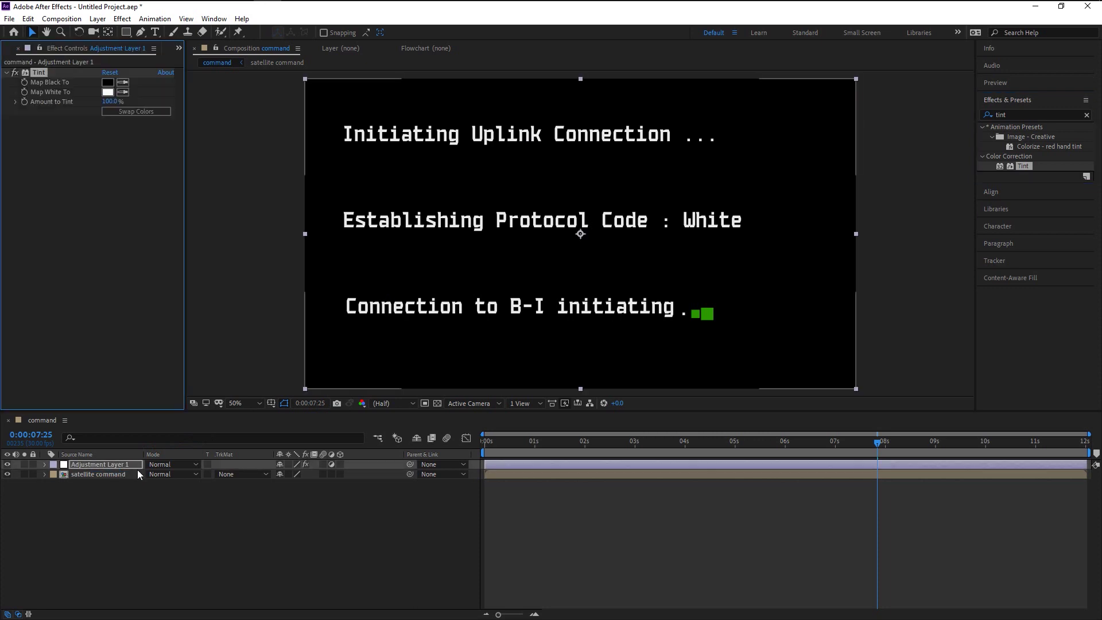
{"action": "left_click", "coordinate": [108, 82]}
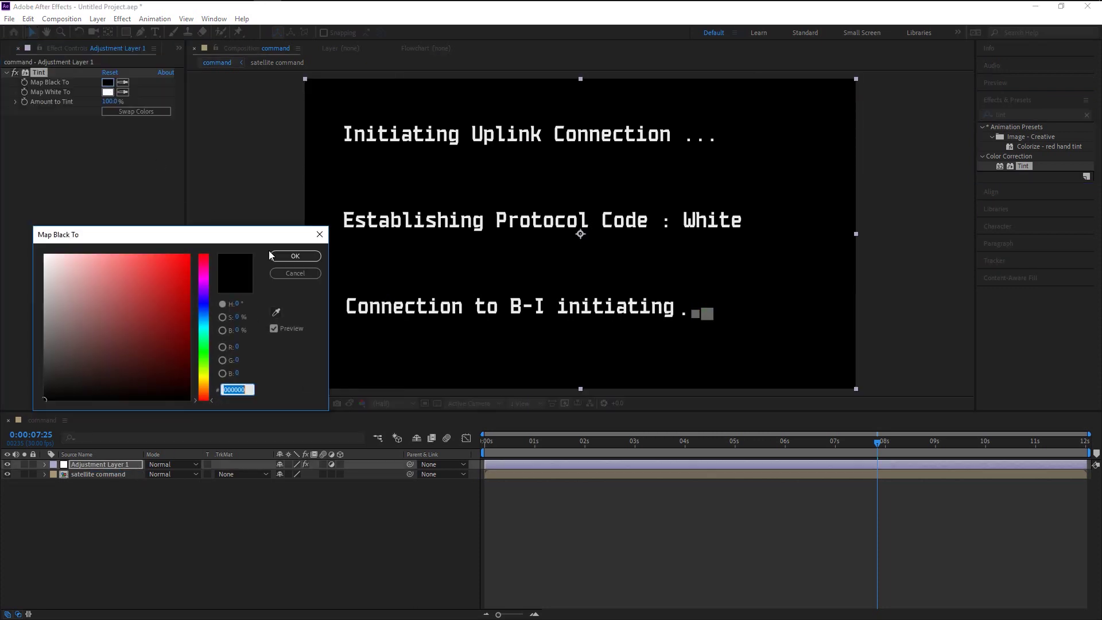
{"action": "left_click", "coordinate": [160, 295]}
{"action": "left_click", "coordinate": [295, 256]}
{"action": "left_click", "coordinate": [107, 92]}
{"action": "left_click", "coordinate": [189, 287]}
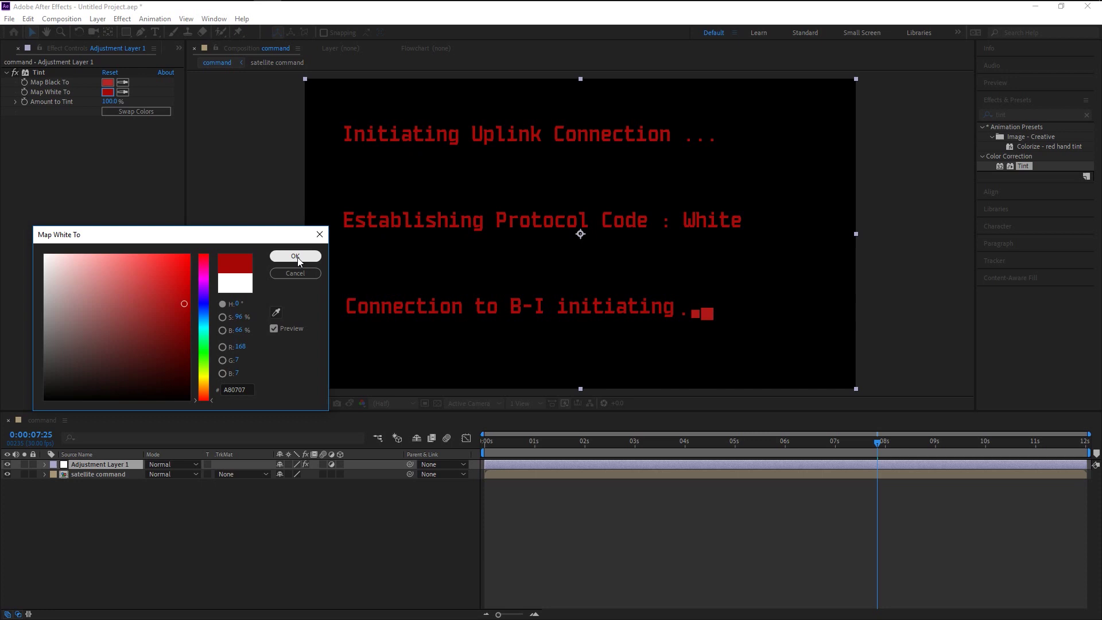
{"action": "left_click", "coordinate": [295, 256]}
{"action": "left_click", "coordinate": [301, 521]}
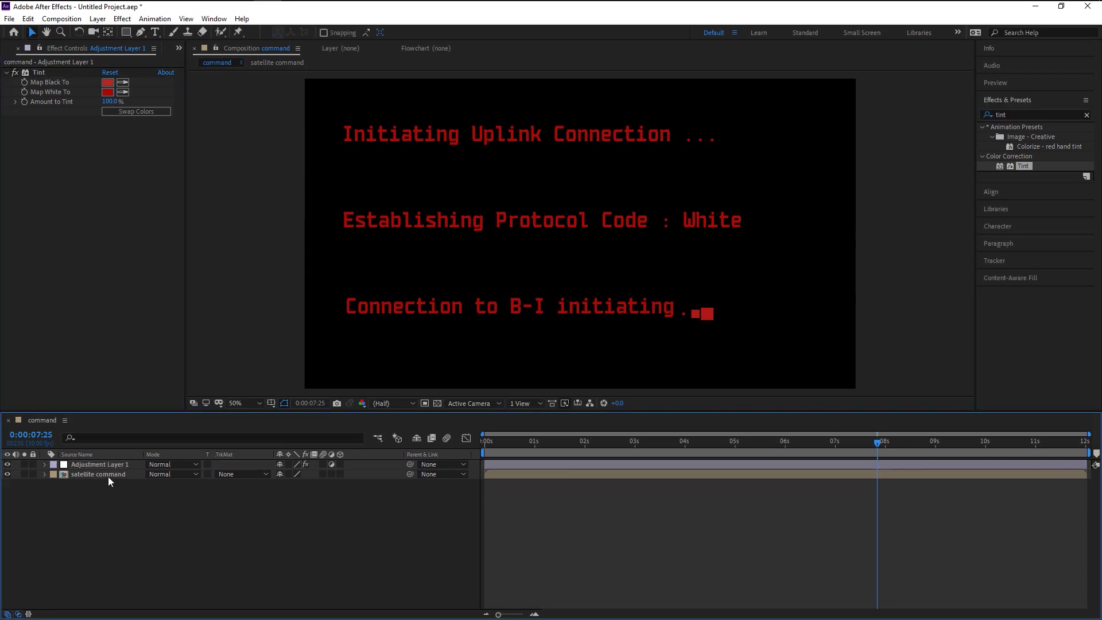
- Delete the tint layer and make the satellite command precomp and all four text layers 3D
{"action": "key", "text": "Delete"}
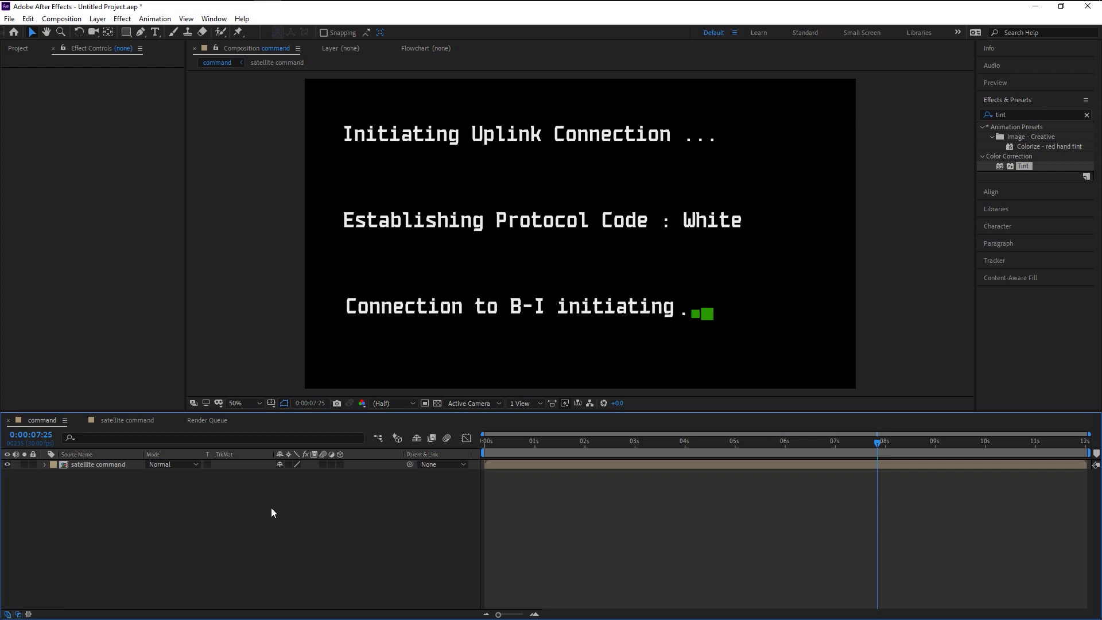
{"action": "left_click", "coordinate": [339, 465]}
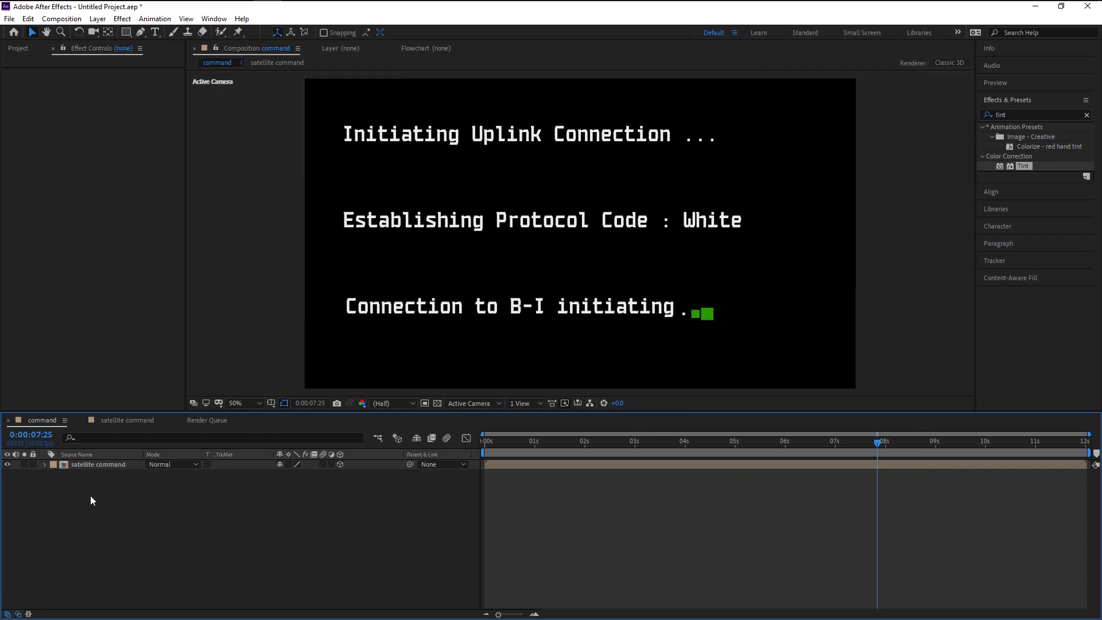
{"action": "double_click", "coordinate": [109, 465]}
{"action": "left_click", "coordinate": [109, 463]}
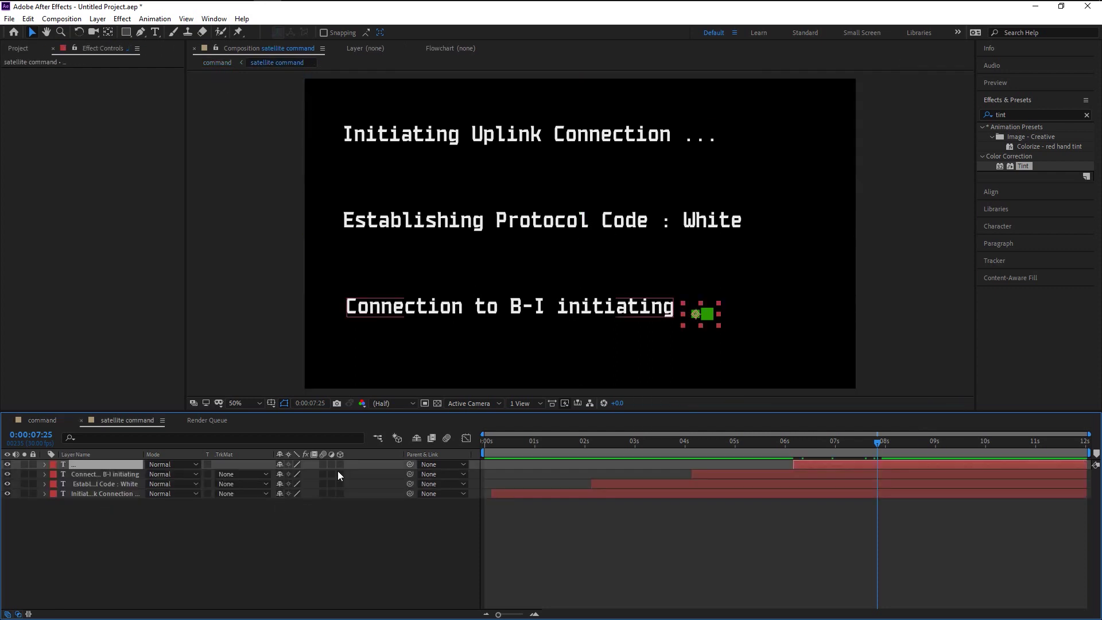
{"action": "left_click_drag", "start_coordinate": [340, 466], "coordinate": [340, 507]}
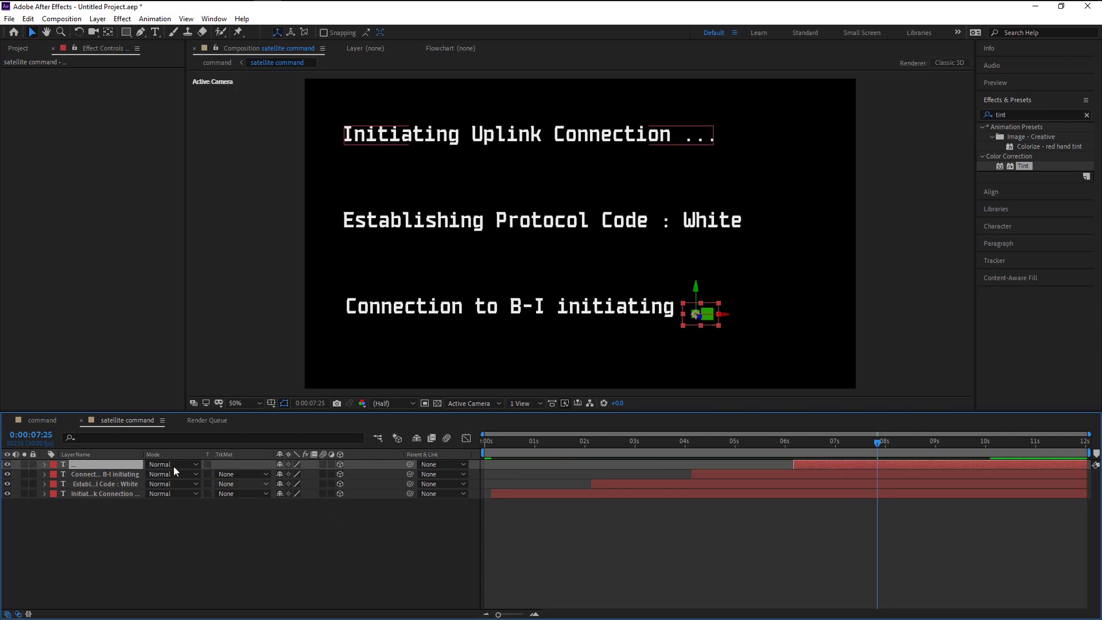
{"action": "left_click", "coordinate": [42, 420]}
{"action": "right_click", "coordinate": [153, 497]}
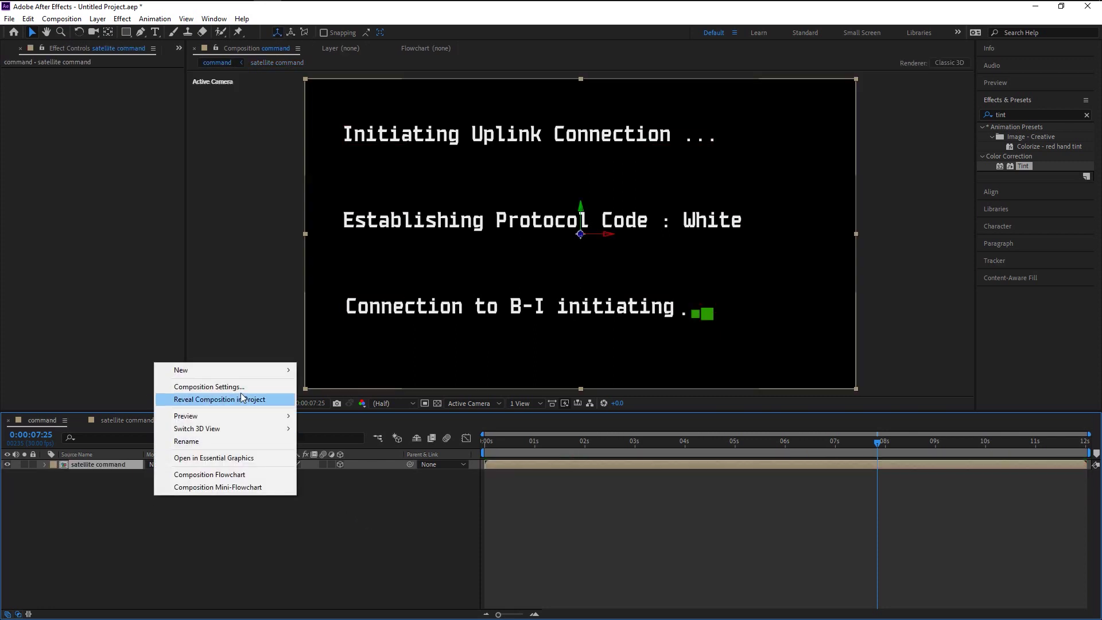
{"action": "mouse_move", "coordinate": [252, 374]}
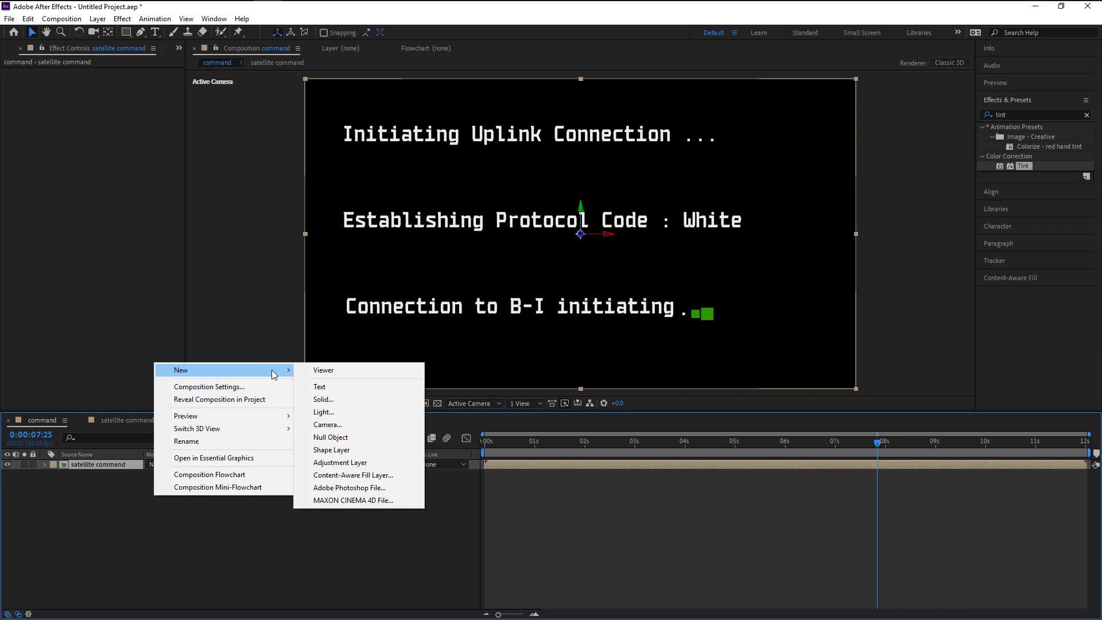
- Add a new Camera 1 layer using the 50mm lens preset
{"action": "left_click", "coordinate": [332, 426]}
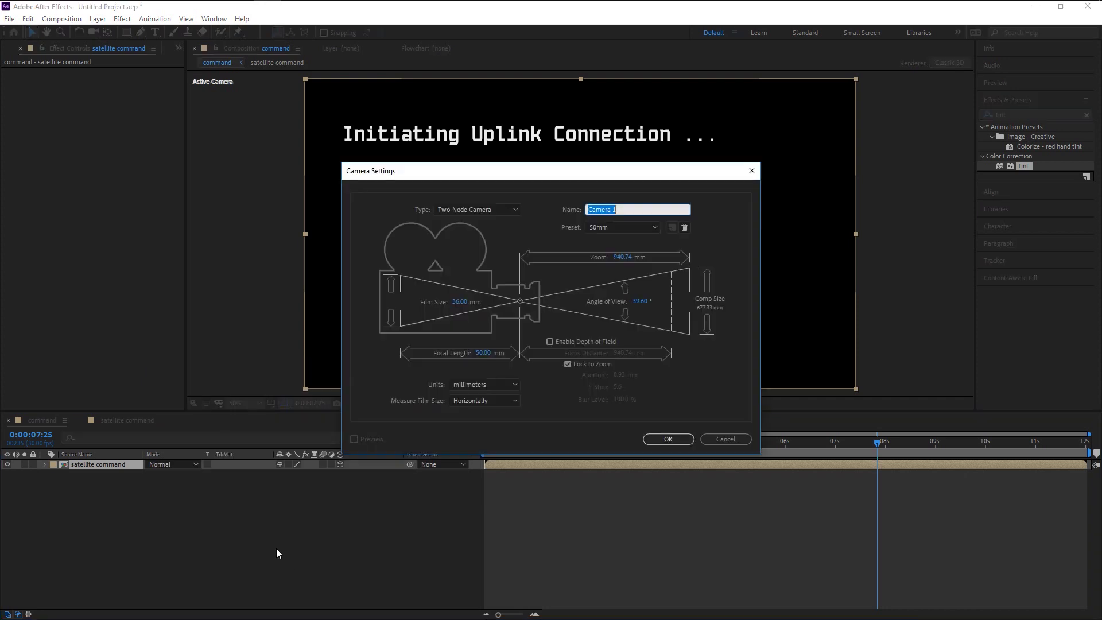
{"action": "left_click", "coordinate": [626, 228]}
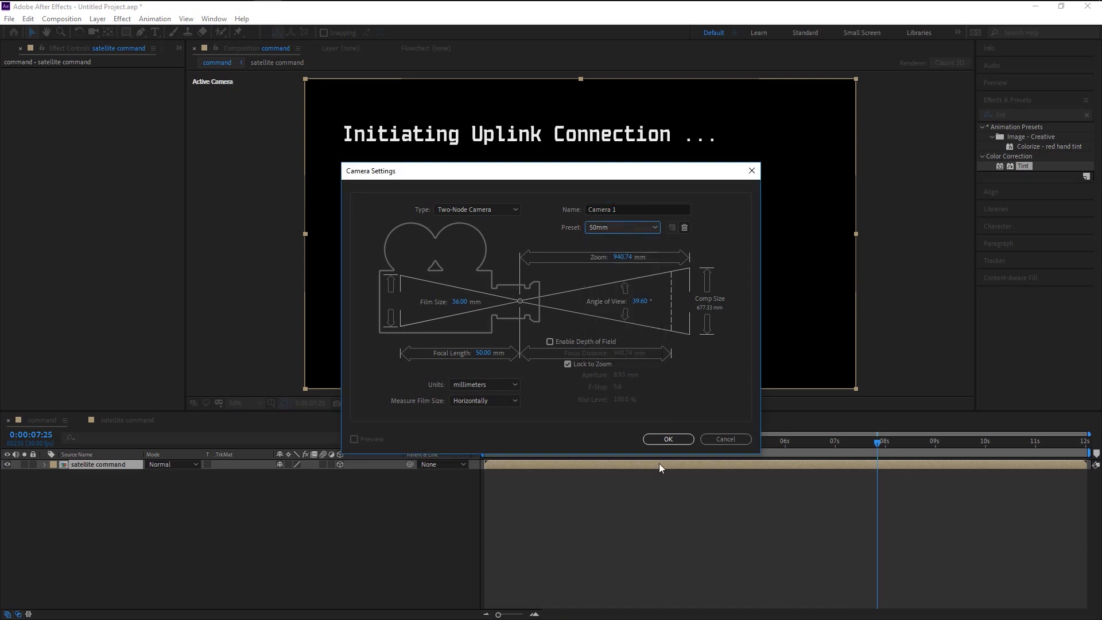
{"action": "left_click", "coordinate": [663, 438]}
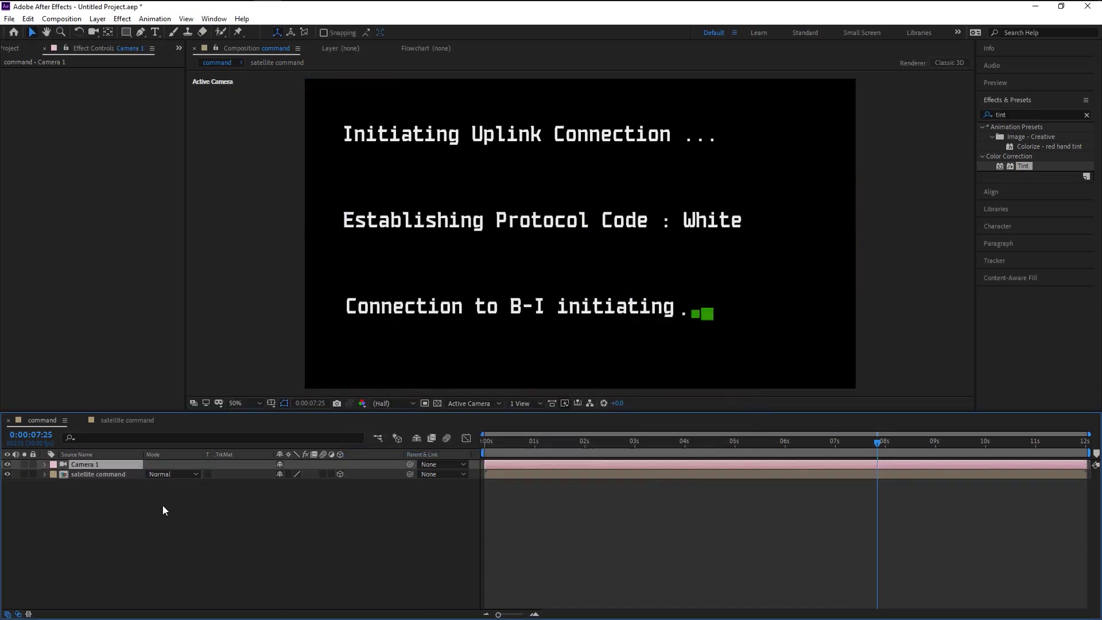
- Angle Camera 1 by tilting its Orientation, setting Point of Interest depth to 28, and adding slight Z Rotation
{"action": "left_click", "coordinate": [45, 464]}
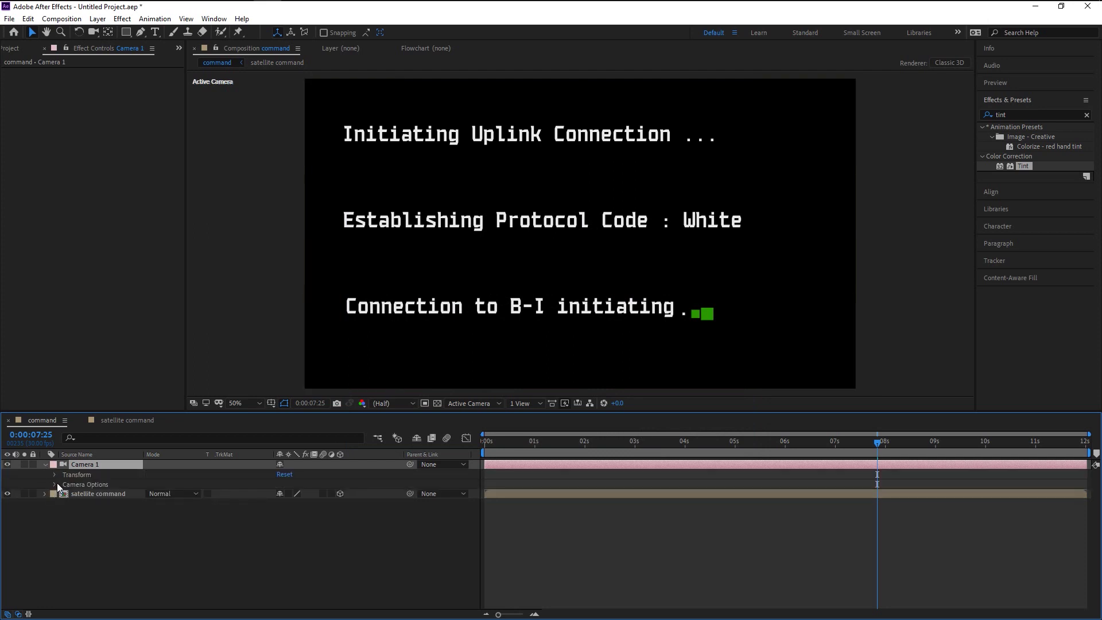
{"action": "left_click", "coordinate": [54, 474]}
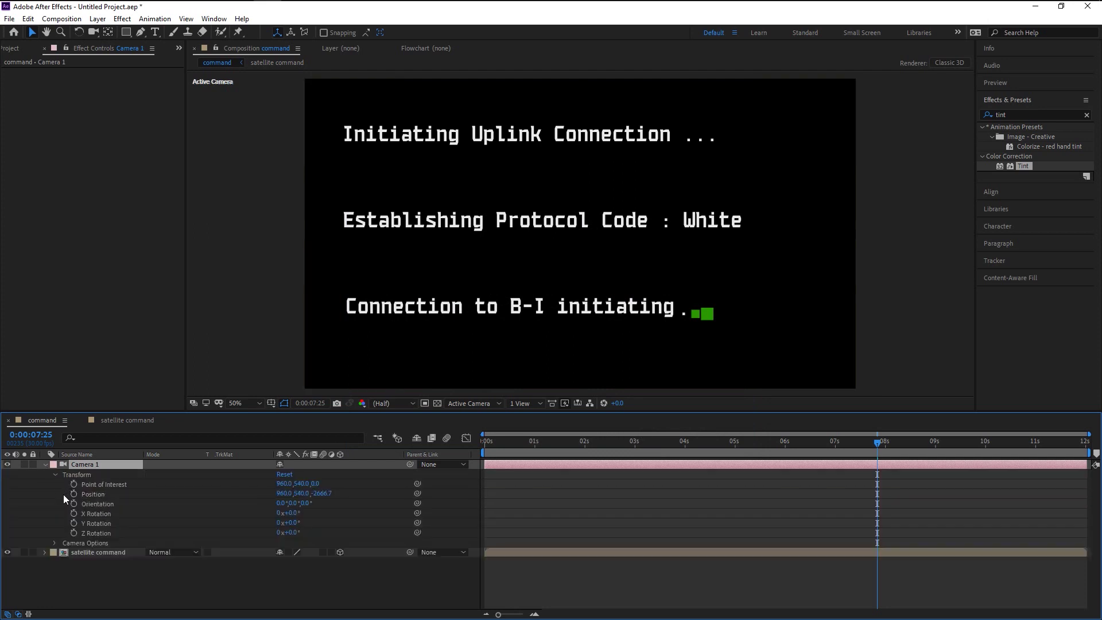
{"action": "left_click", "coordinate": [101, 505]}
{"action": "left_click_drag", "start_coordinate": [309, 507], "coordinate": [212, 581]}
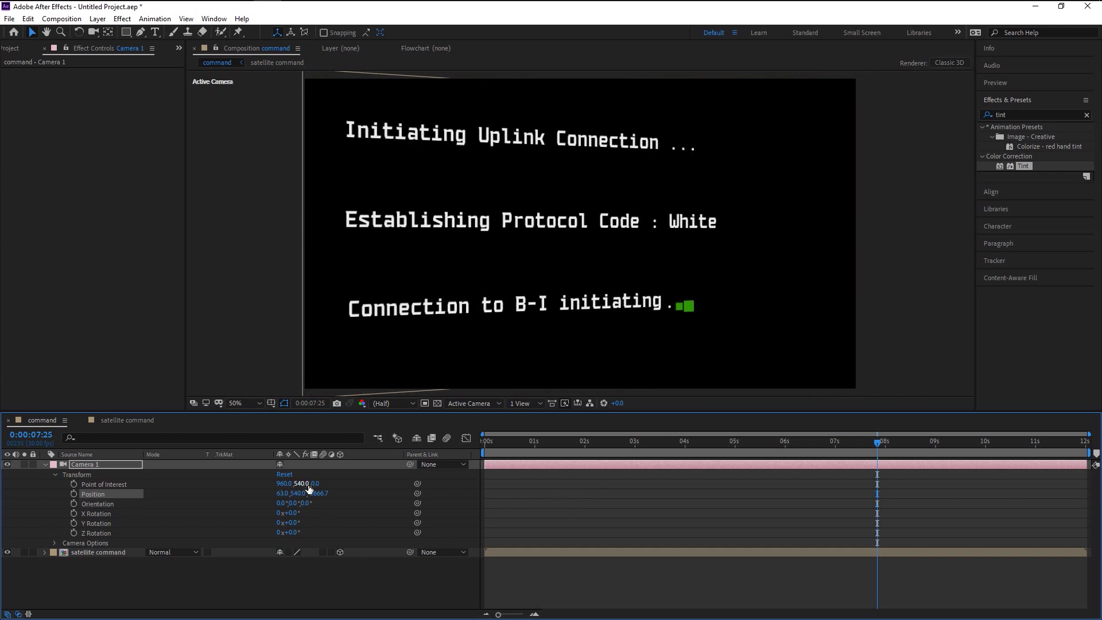
{"action": "left_click_drag", "start_coordinate": [321, 483], "coordinate": [345, 504]}
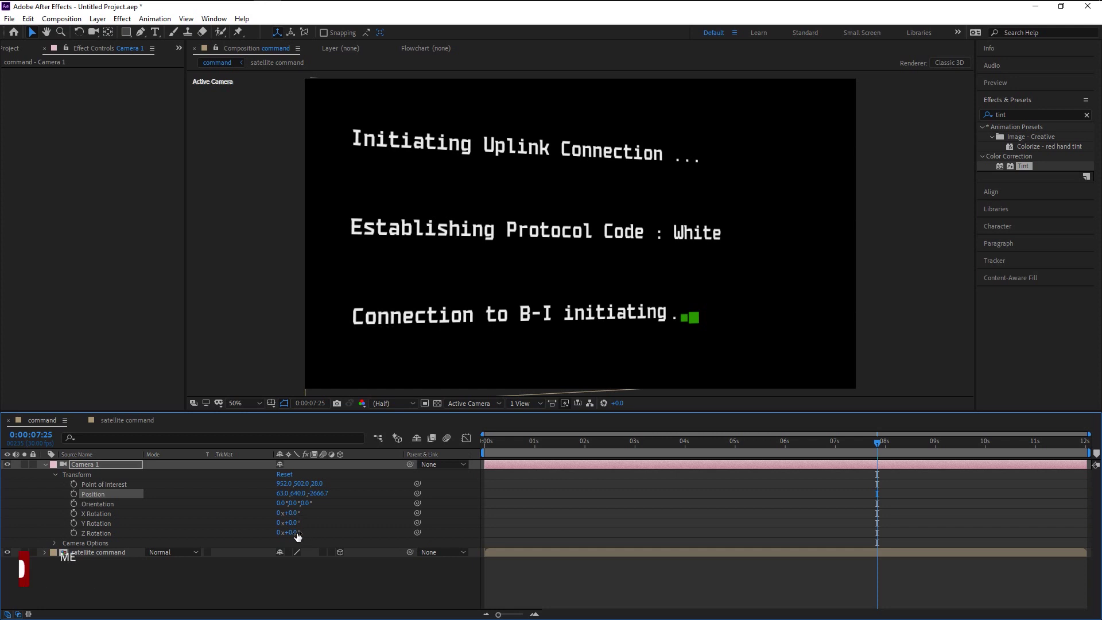
{"action": "mouse_move", "coordinate": [298, 535]}
{"action": "left_mouse_down"}
{"action": "mouse_move", "coordinate": [314, 523]}
{"action": "mouse_move", "coordinate": [290, 523]}
{"action": "left_mouse_up"}
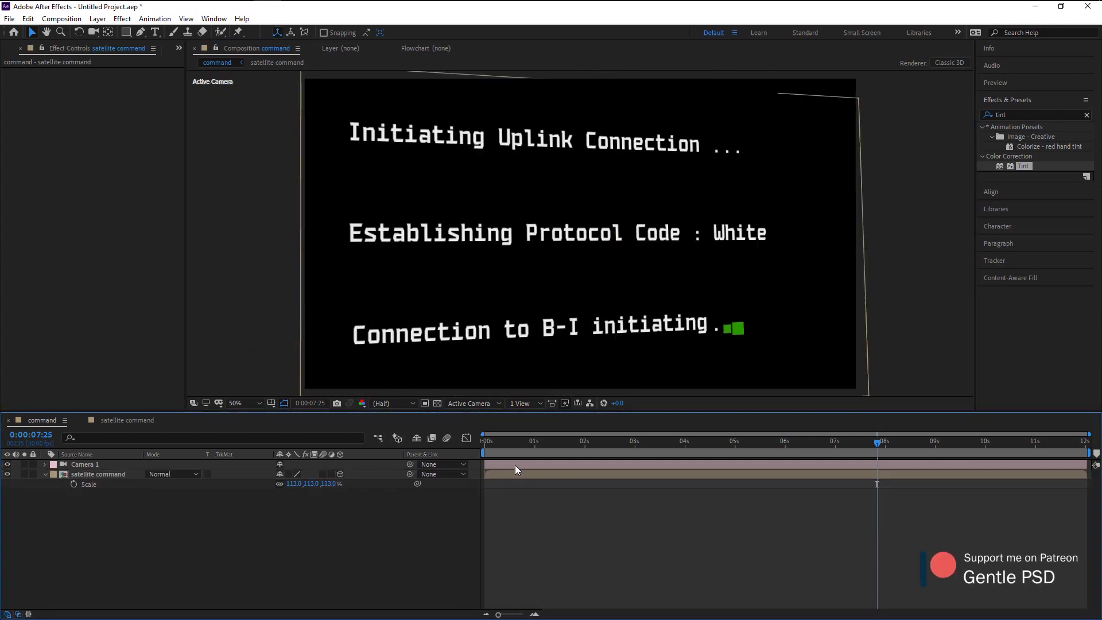
{"action": "left_click", "coordinate": [232, 363]}
{"action": "key", "text": "Home"}
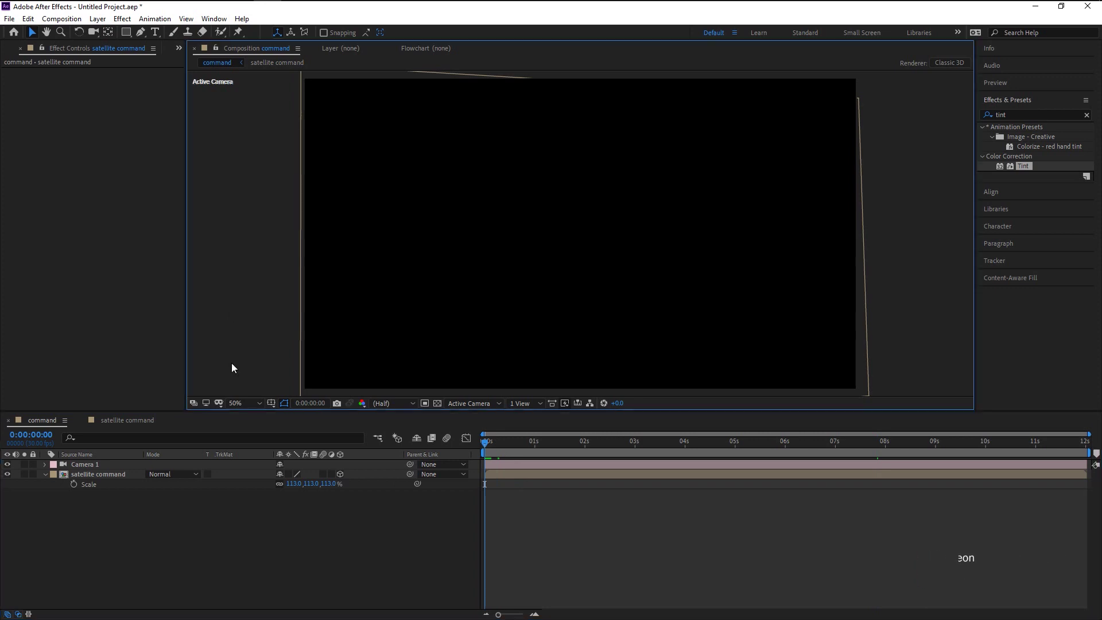
{"action": "left_click", "coordinate": [127, 523]}
{"action": "key", "text": "space"}
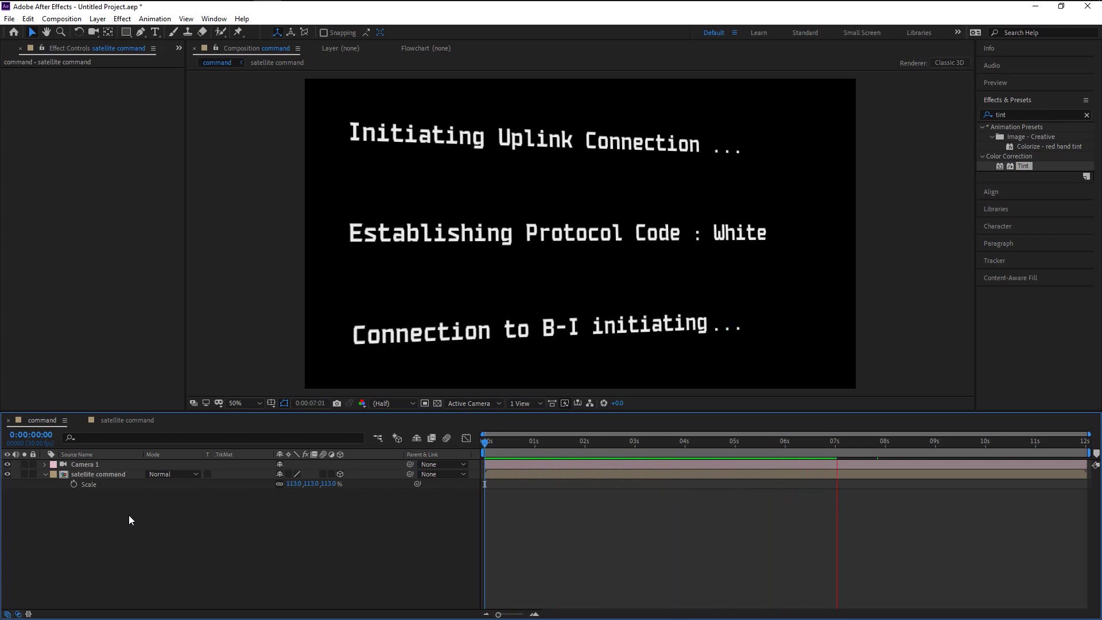
{"action": "key", "text": "space"}
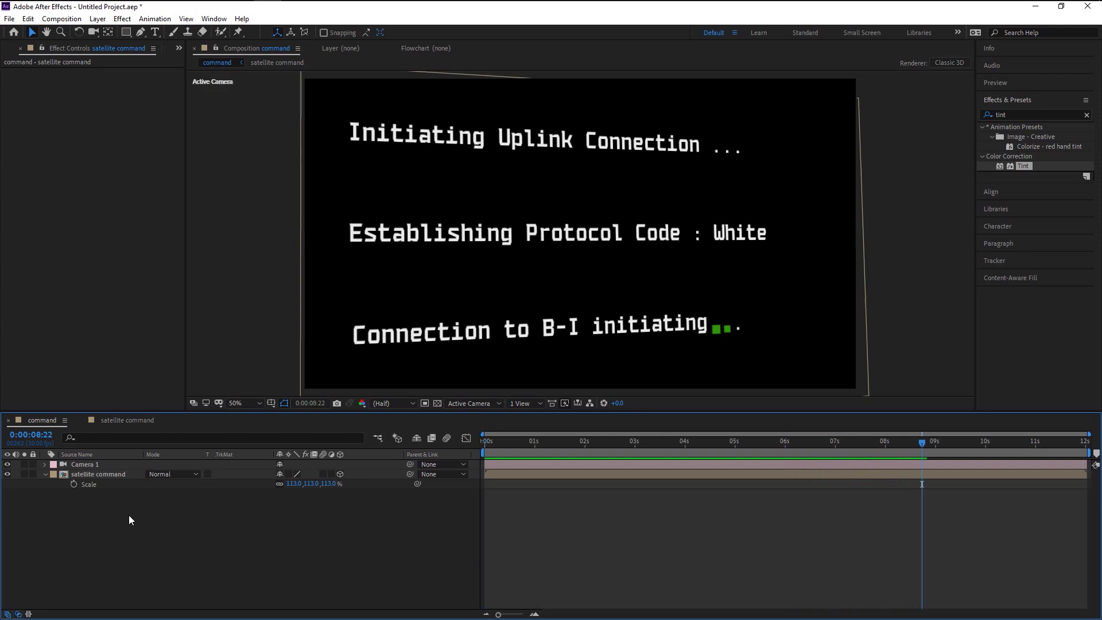